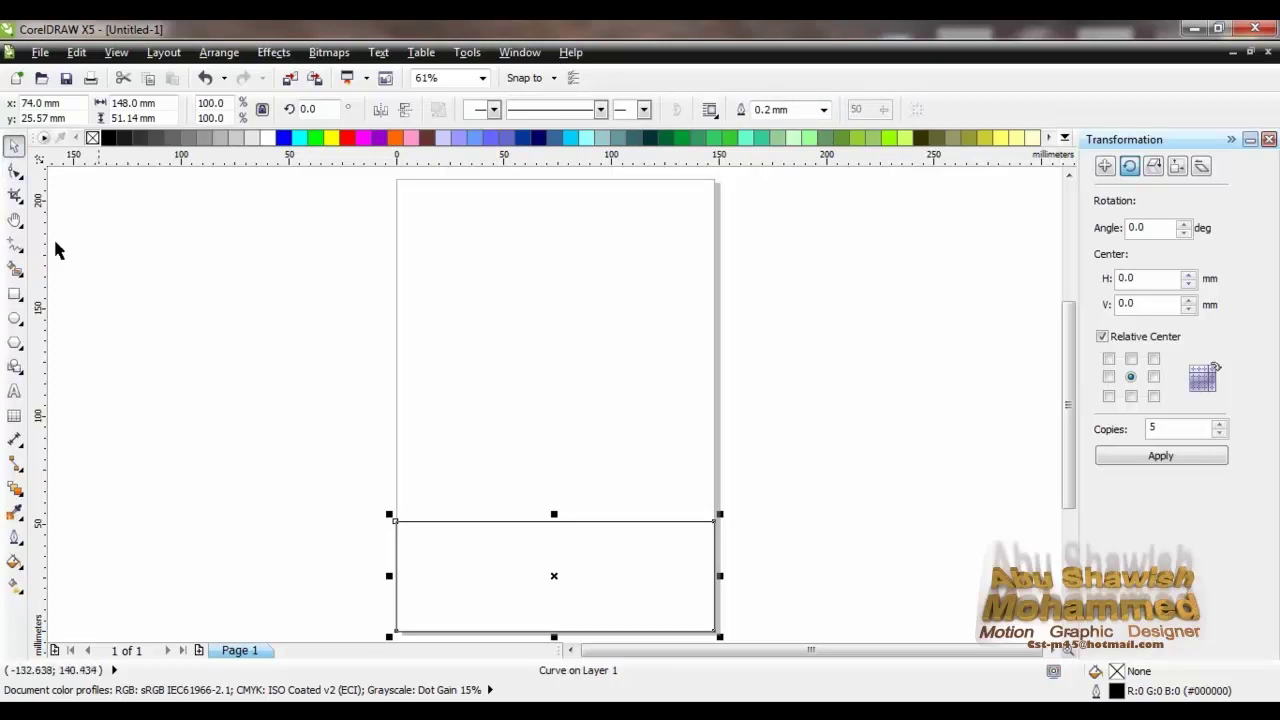
Convert the rectangle's upper edge to a curve and bend it upward into a hill, making the shape about 69 mm high.
left_click(15, 171)
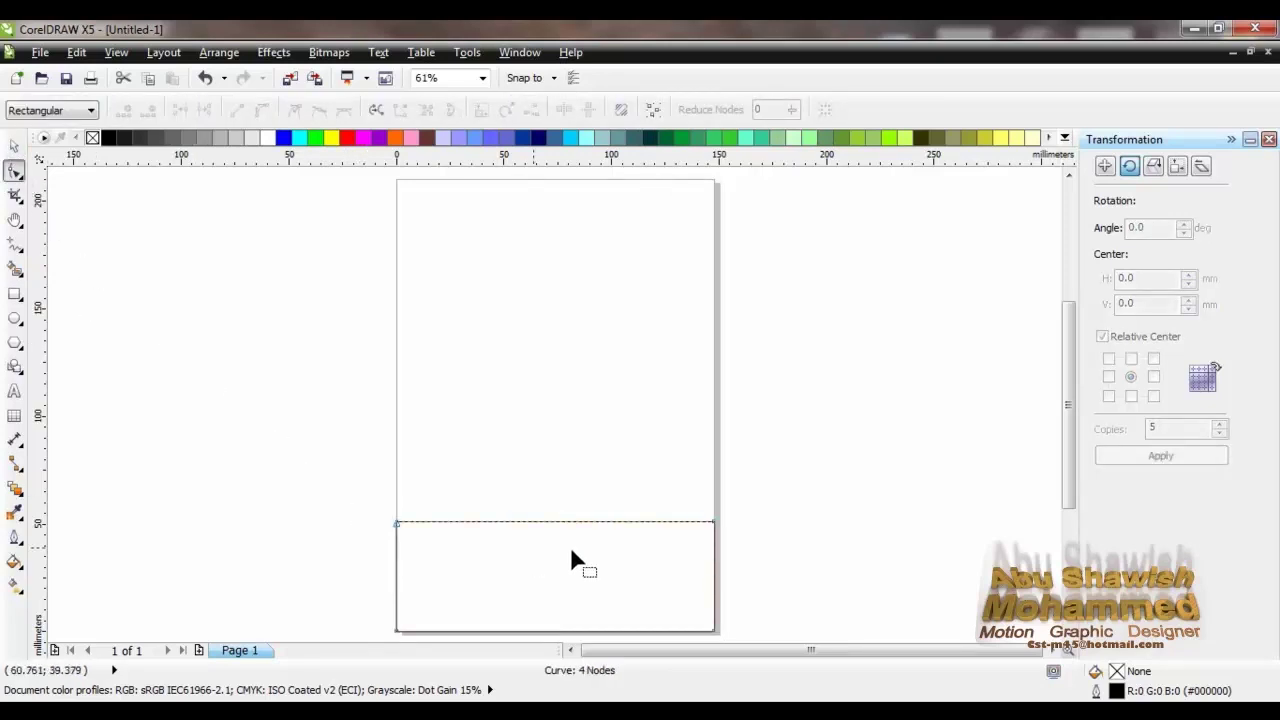
right_click(555, 520)
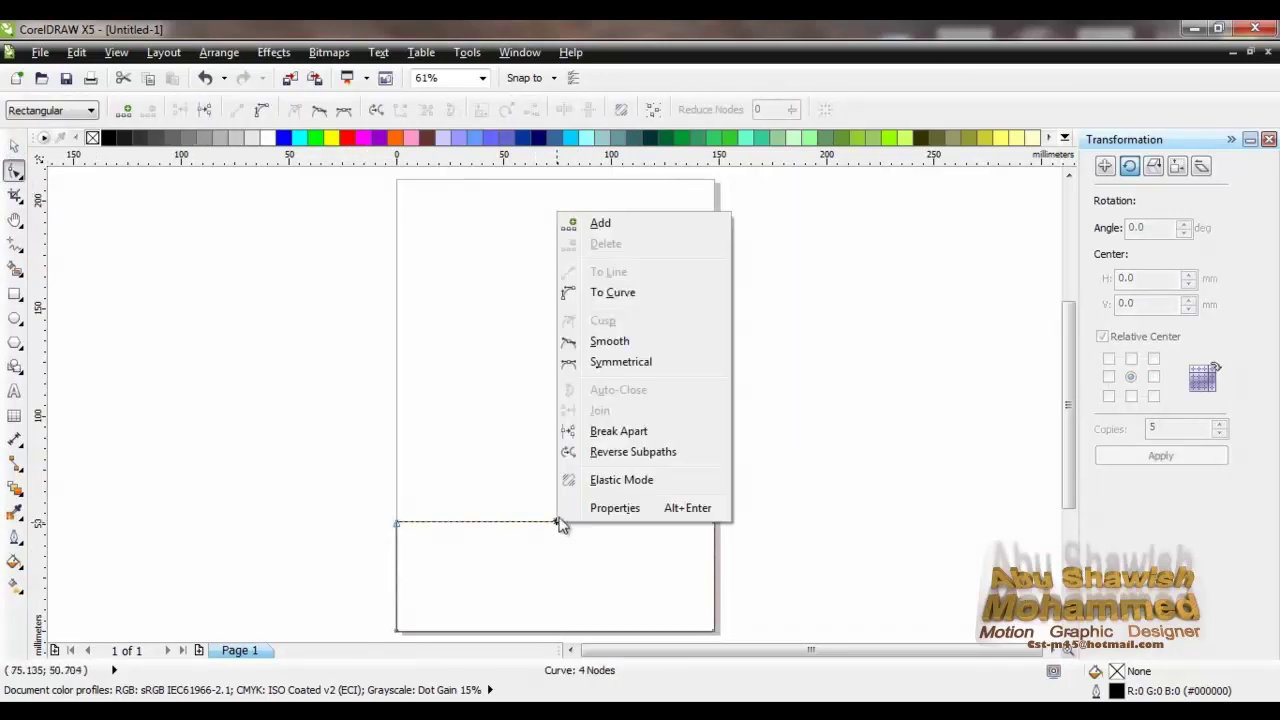
left_click(613, 293)
left_click_drag(562, 521, 594, 486)
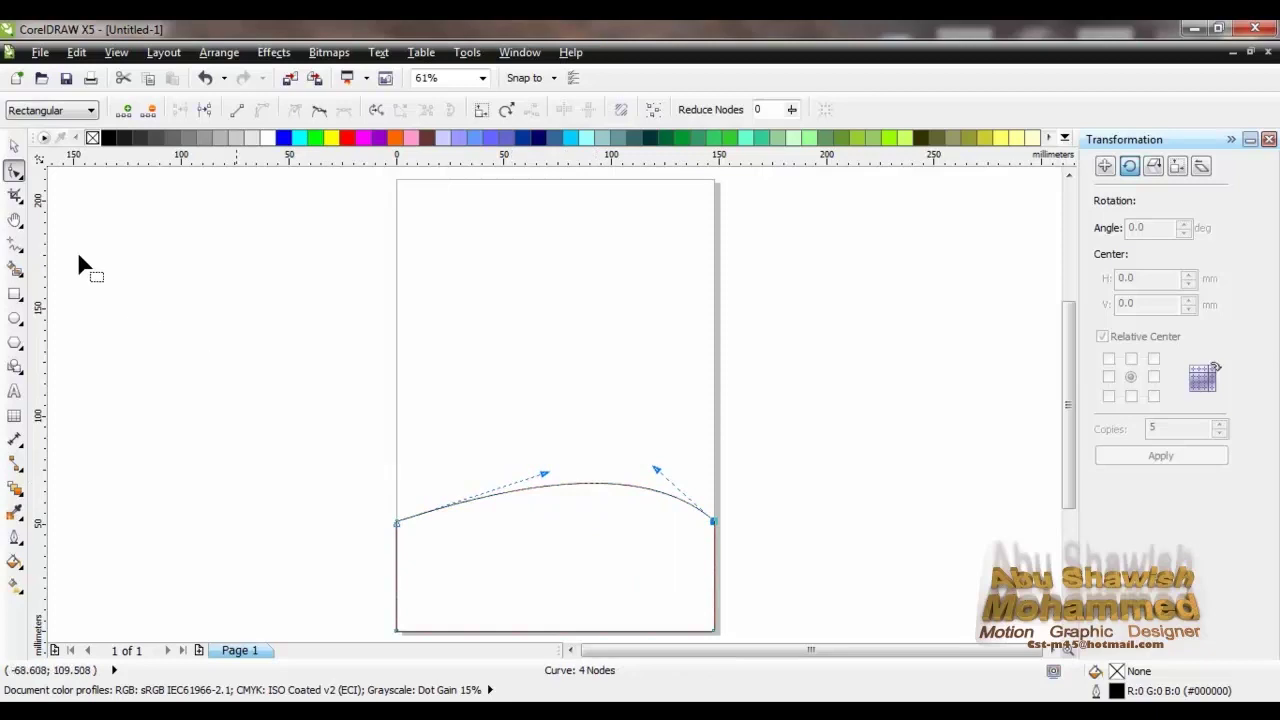
left_click(14, 147)
Fill the hill with a vertical linear gradient running from dark green at its crest to bright green at its base.
left_click(572, 595)
left_click(397, 600)
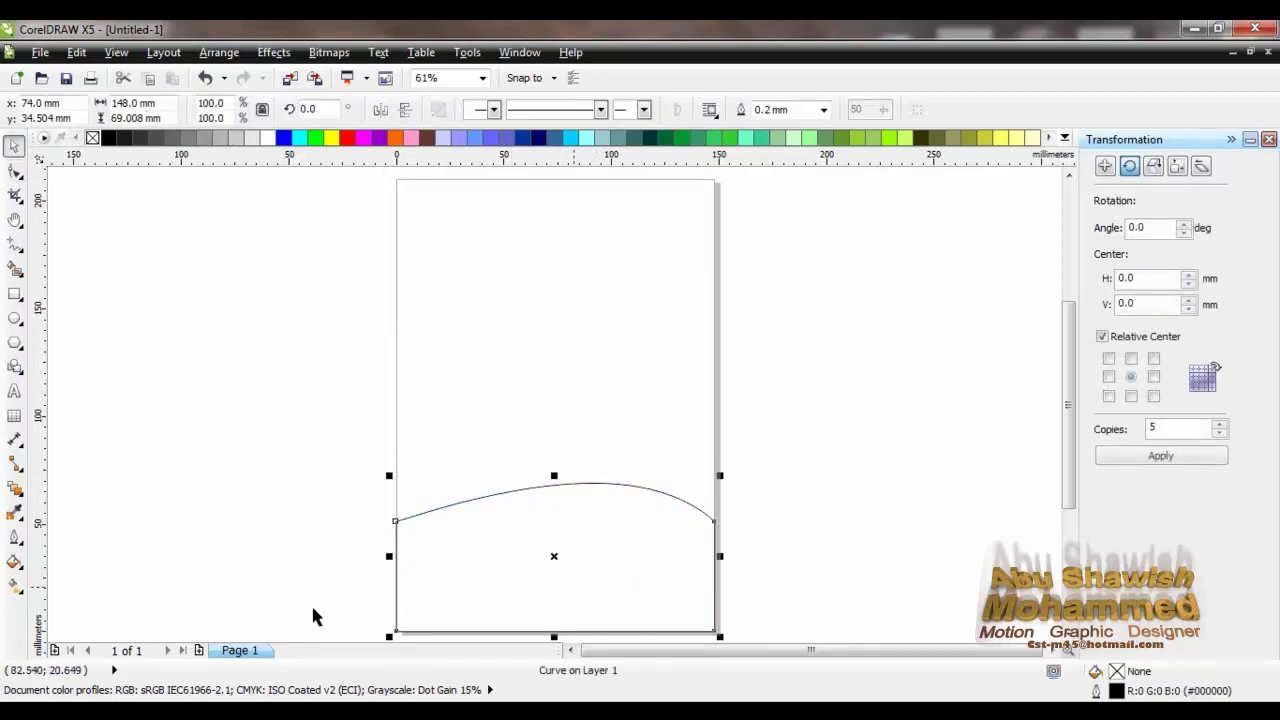
left_click(14, 585)
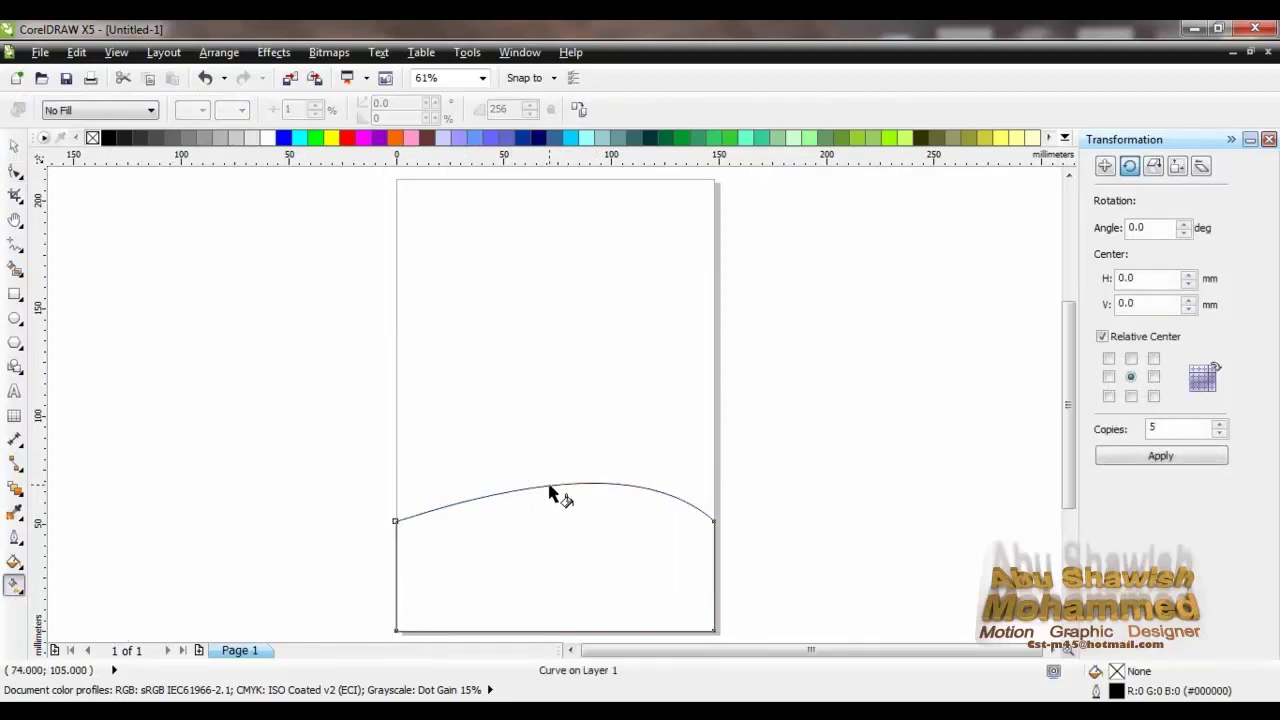
left_click_drag(549, 491, 549, 629)
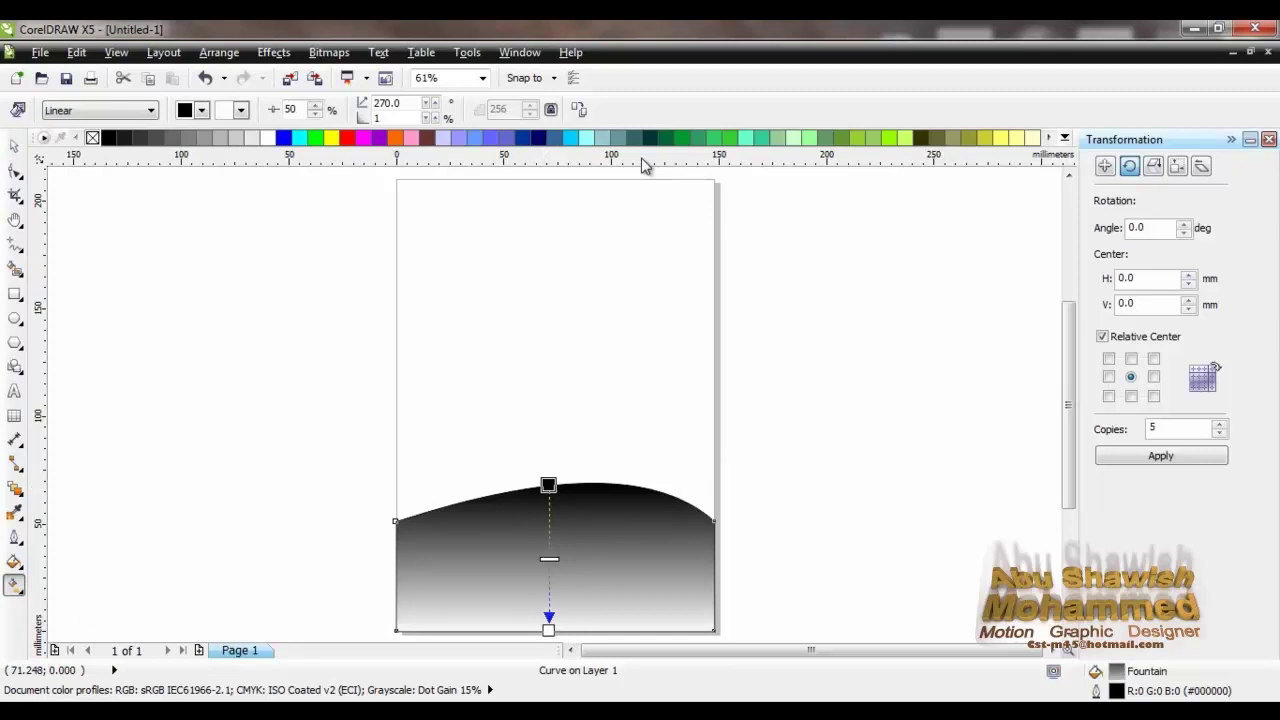
left_click(684, 138)
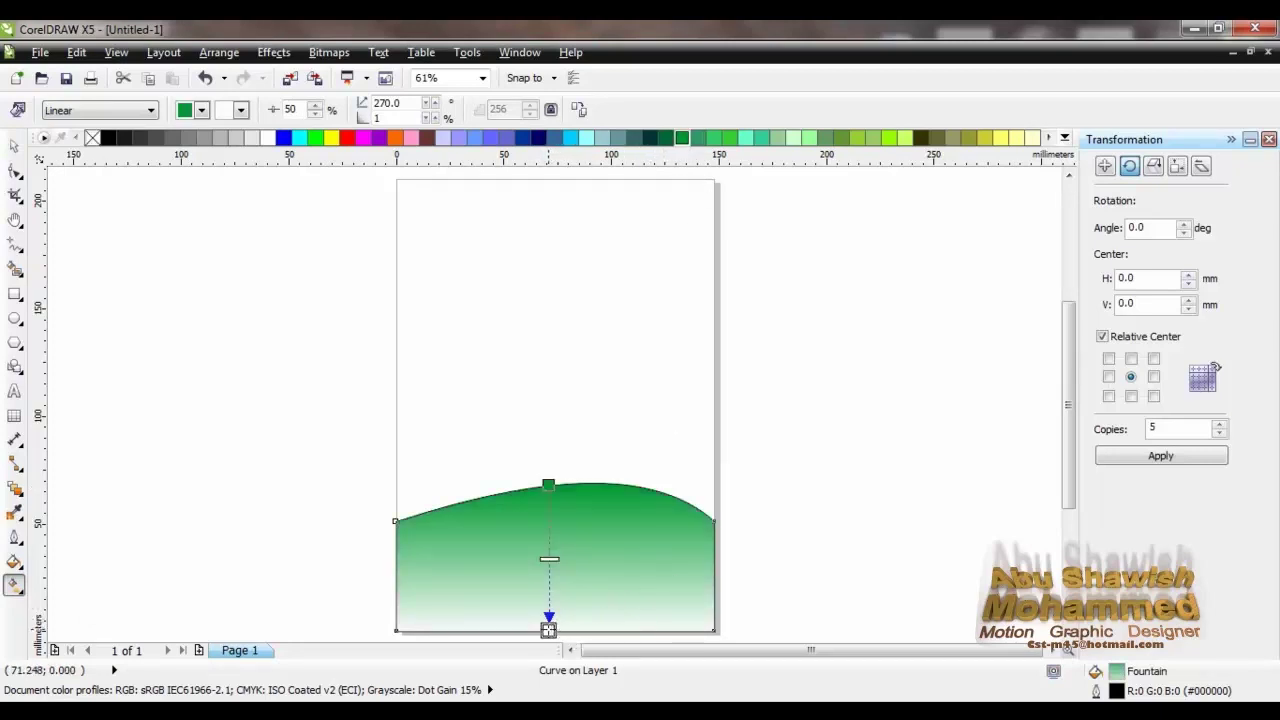
left_click(716, 140)
key("space")
left_click(720, 508)
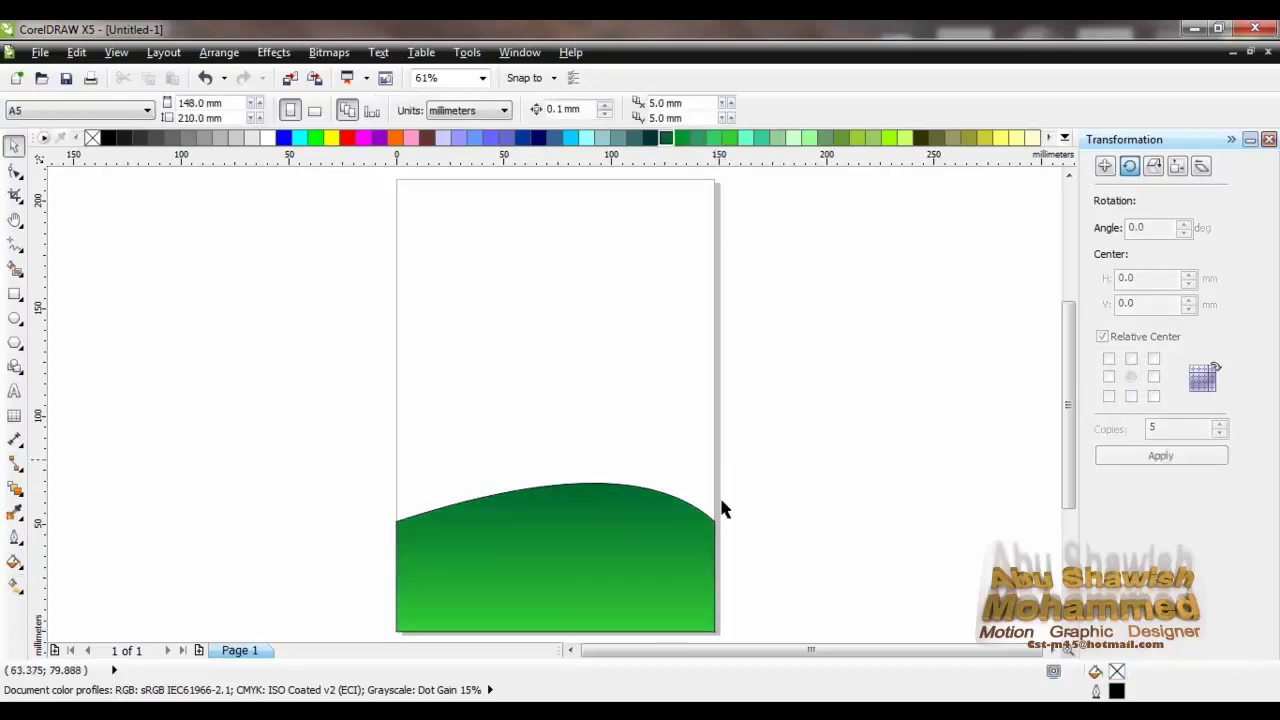
Cut the hill into three pieces with the Knife tool, using two slanted cuts from the crest that spread apart toward the base.
left_click(16, 200)
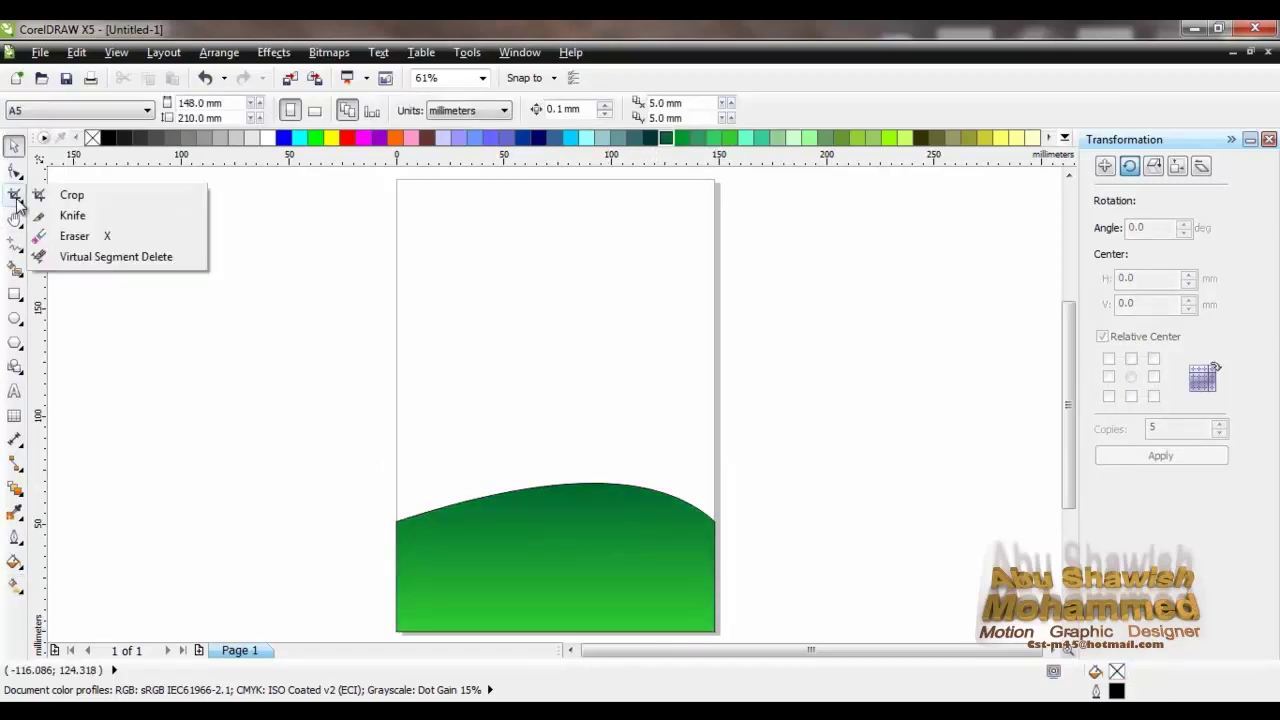
left_click(78, 215)
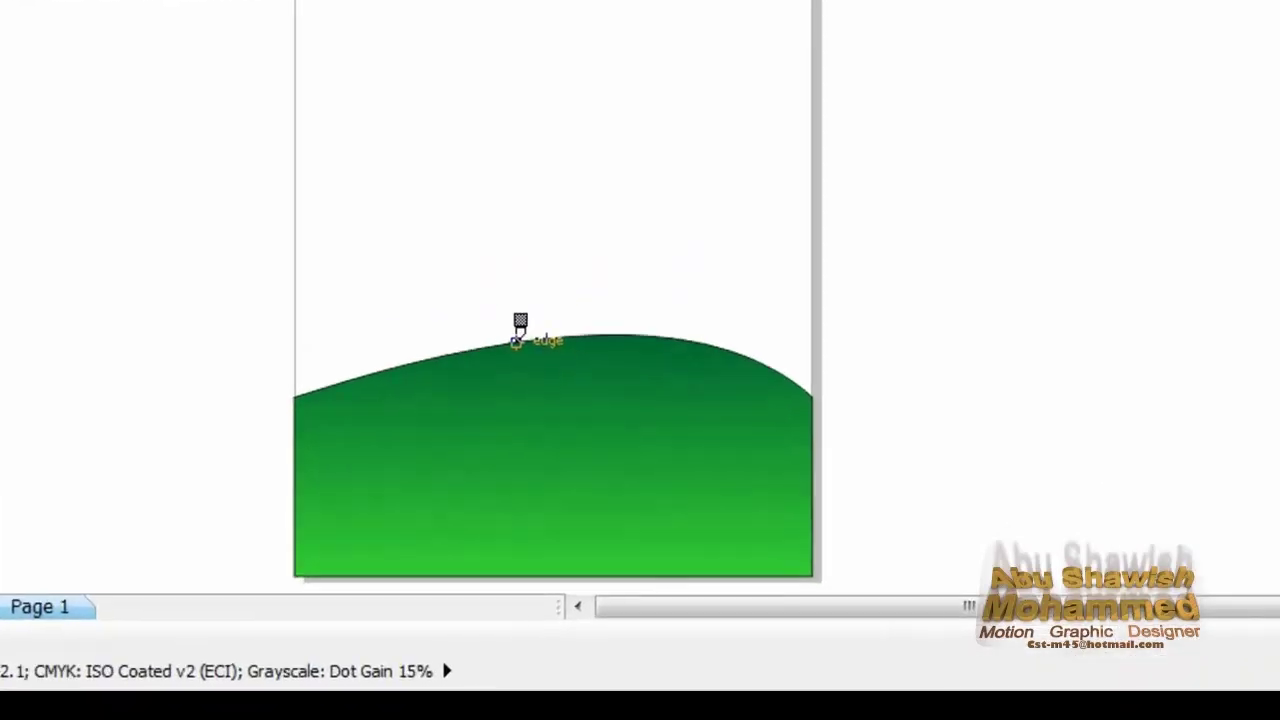
left_click(536, 477)
left_click_drag(513, 316, 428, 562)
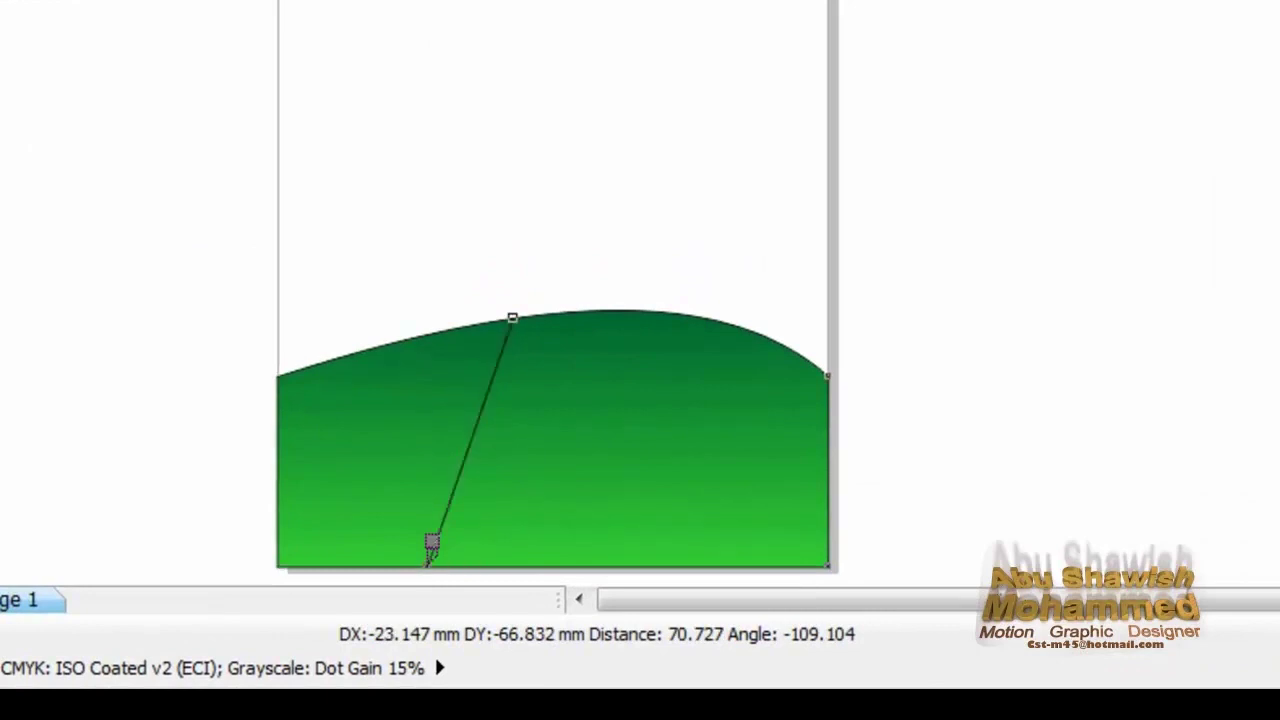
left_click_drag(588, 312, 625, 543)
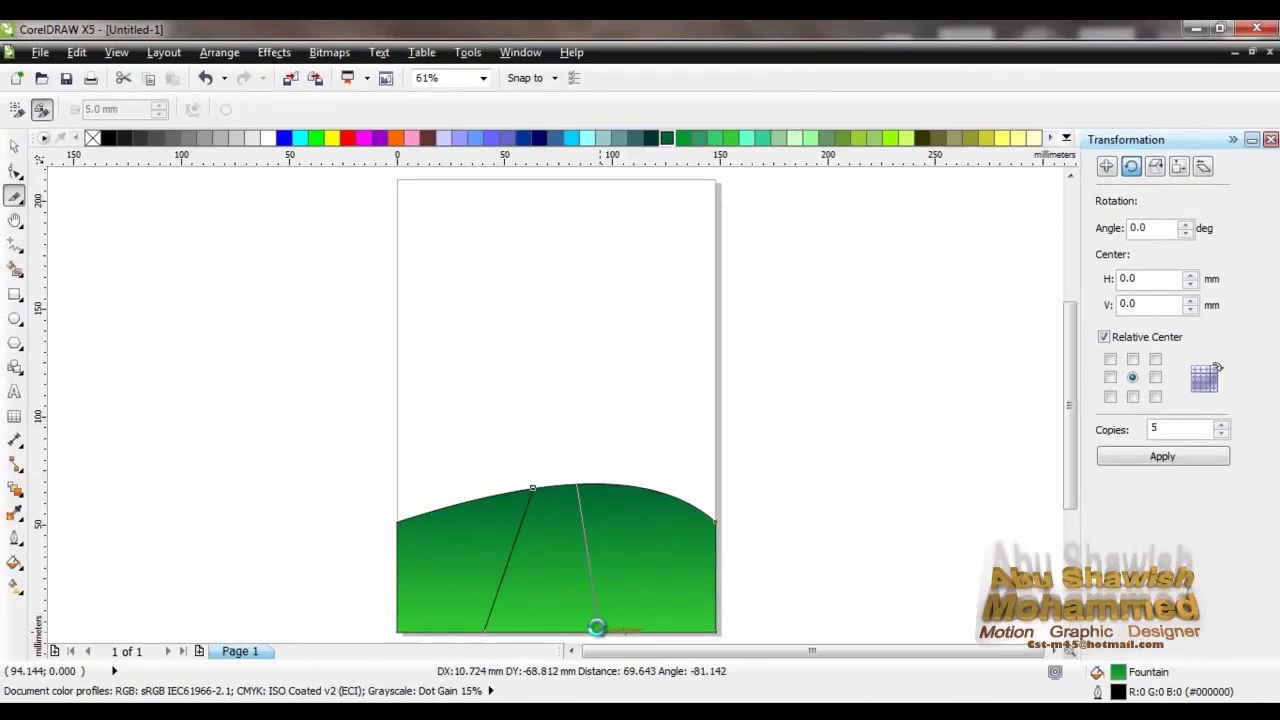
left_click_drag(596, 627, 597, 630)
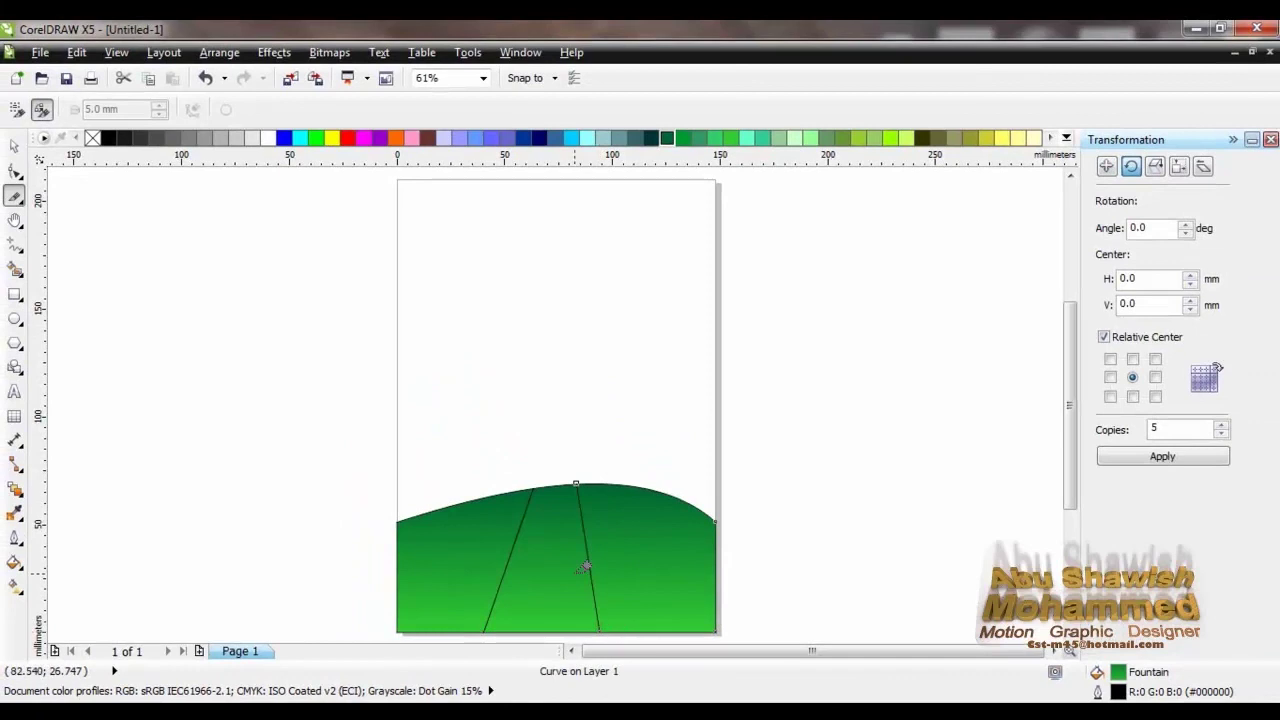
Convert the right piece's cut edge to a curve and bow it to the left.
left_click(15, 176)
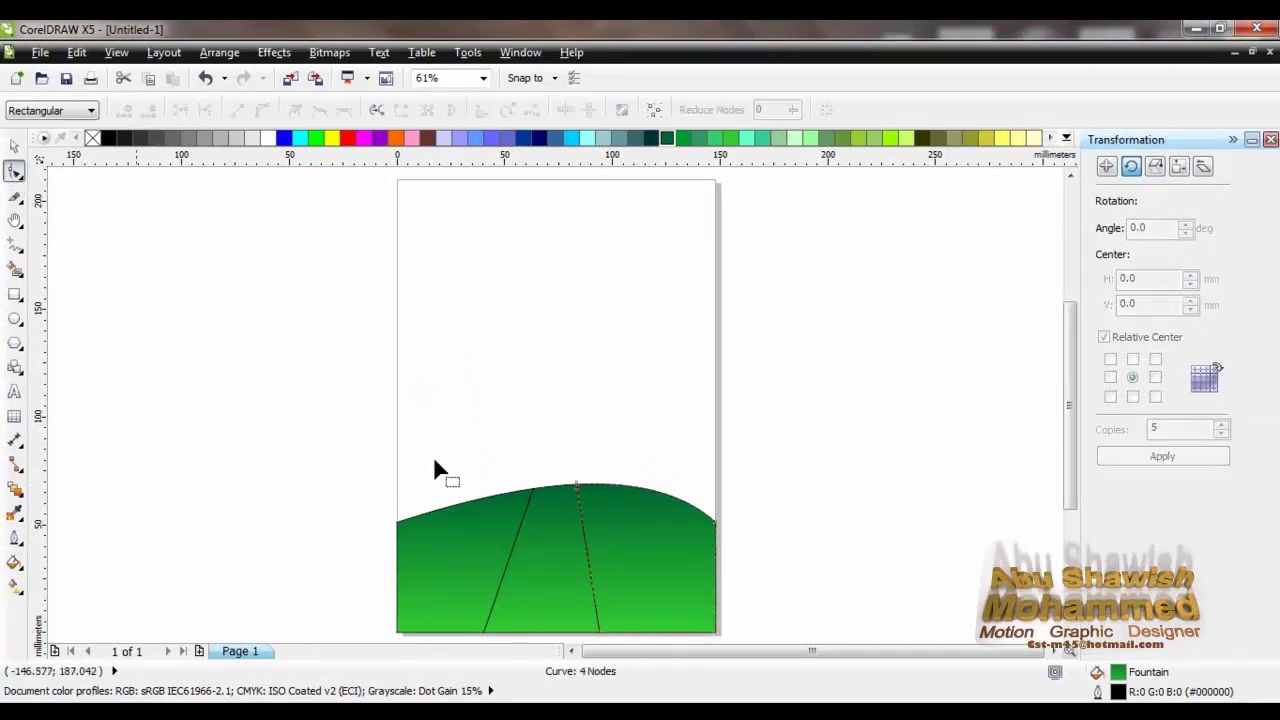
right_click(590, 570)
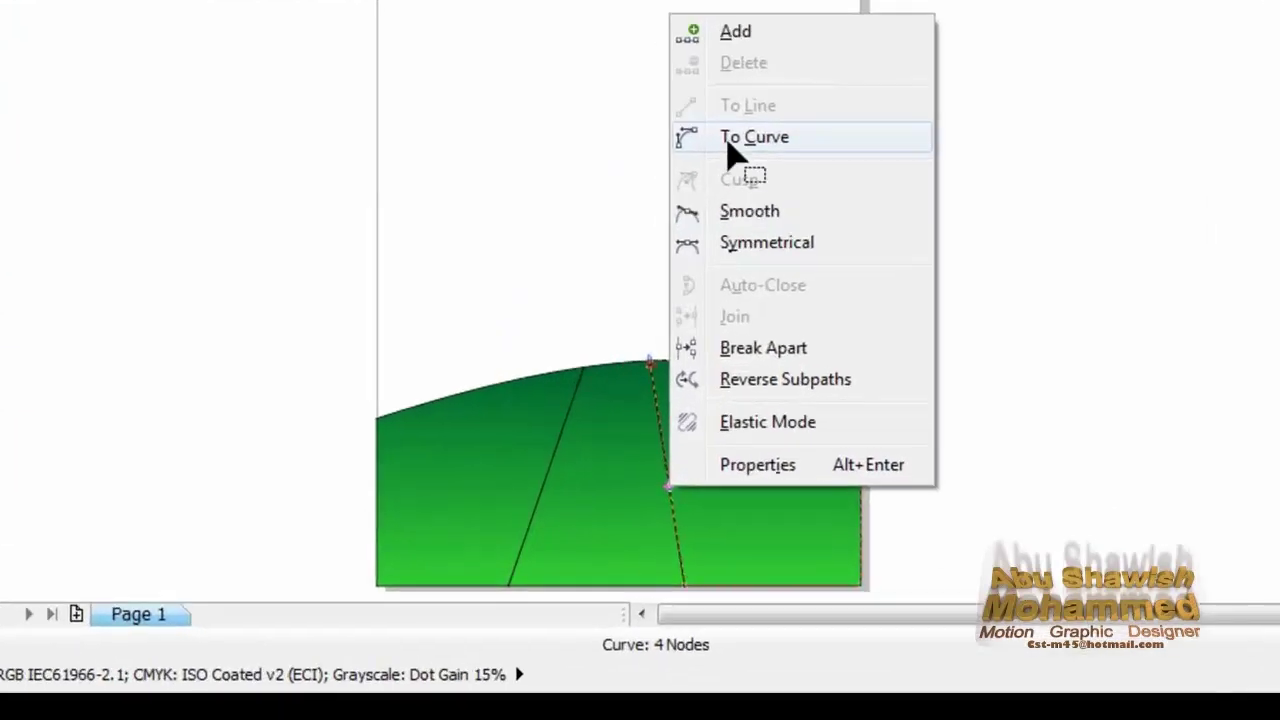
left_click(728, 142)
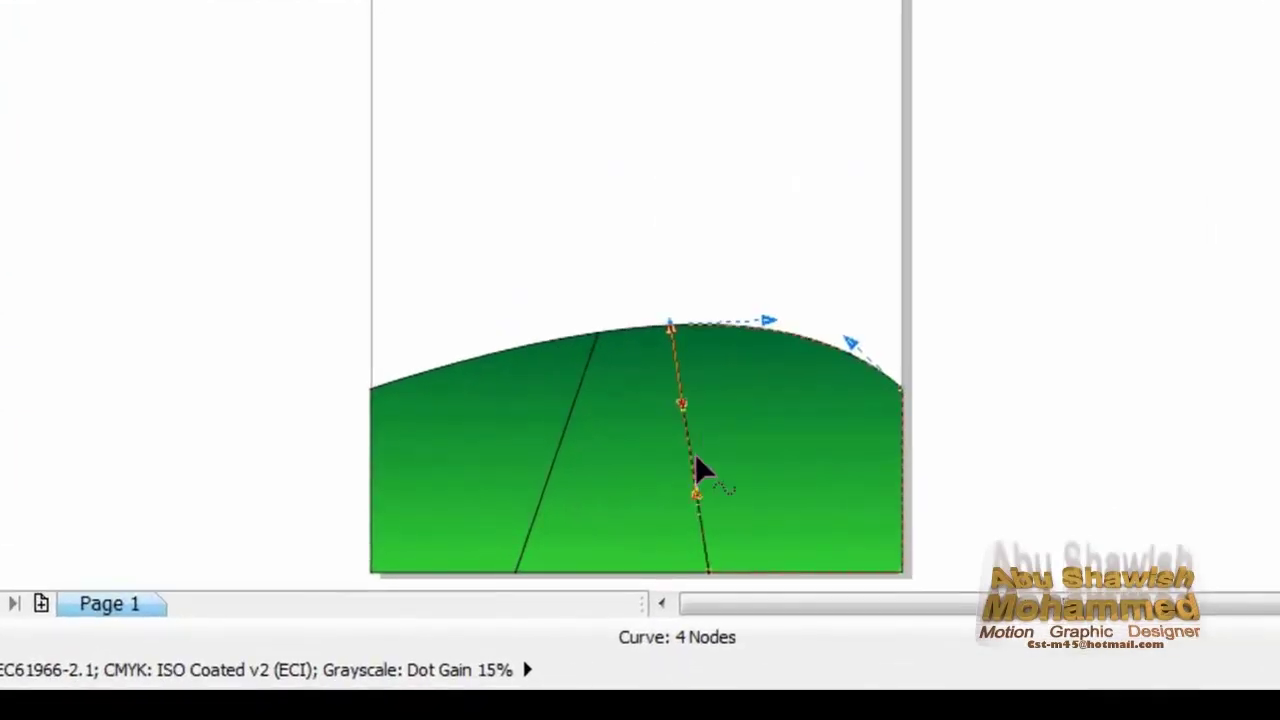
left_click_drag(682, 452, 660, 479)
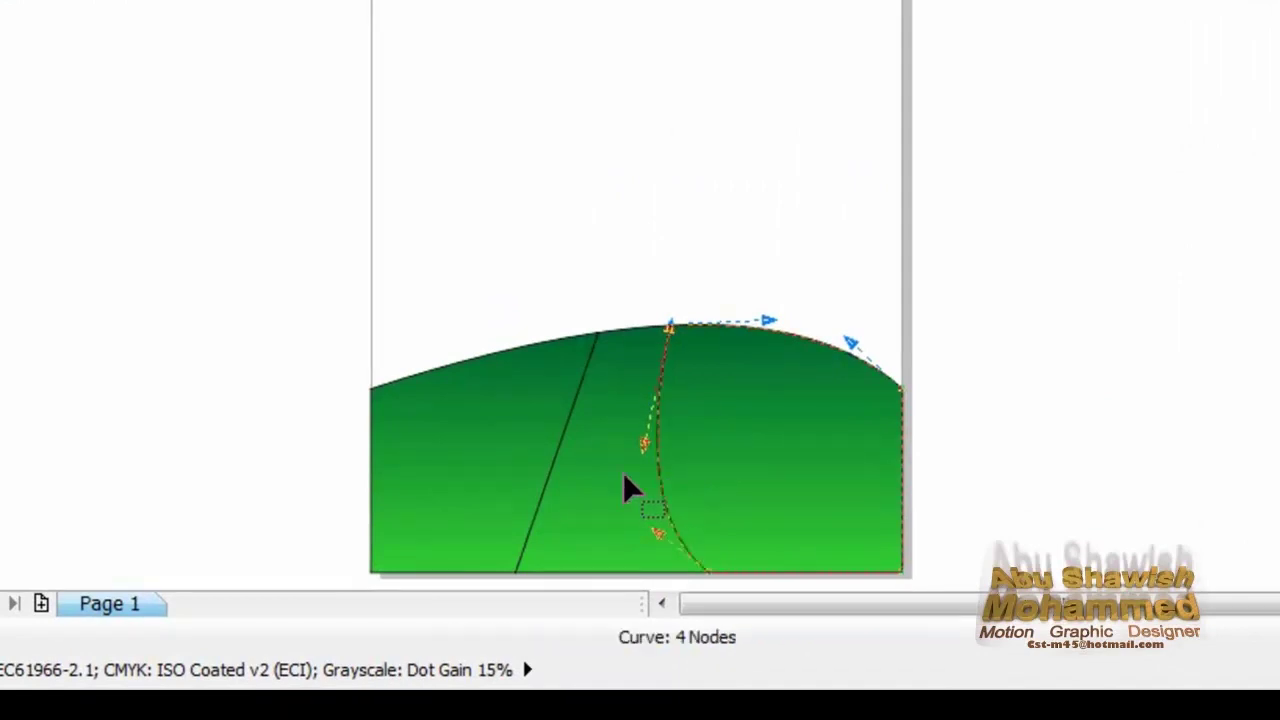
Convert the middle piece's left cut edge to a curve and bow it to the left to form a winding road.
right_click(558, 458)
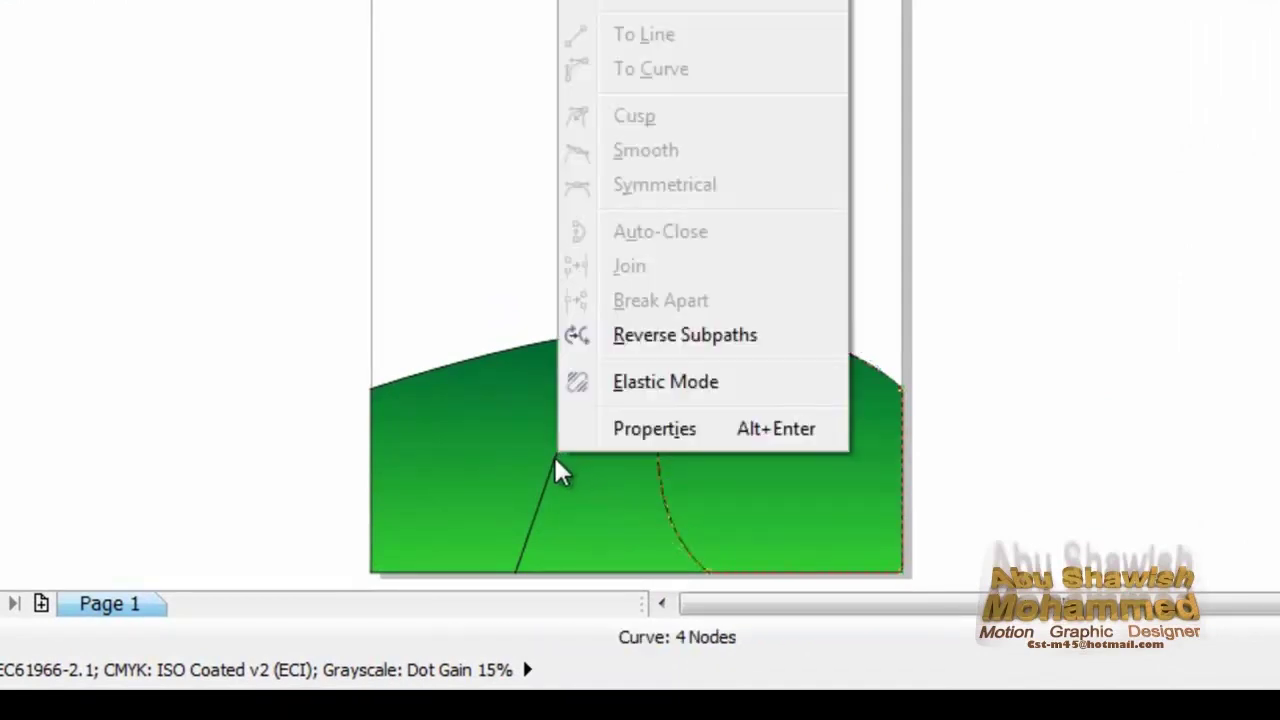
left_click(555, 462)
left_click(560, 462)
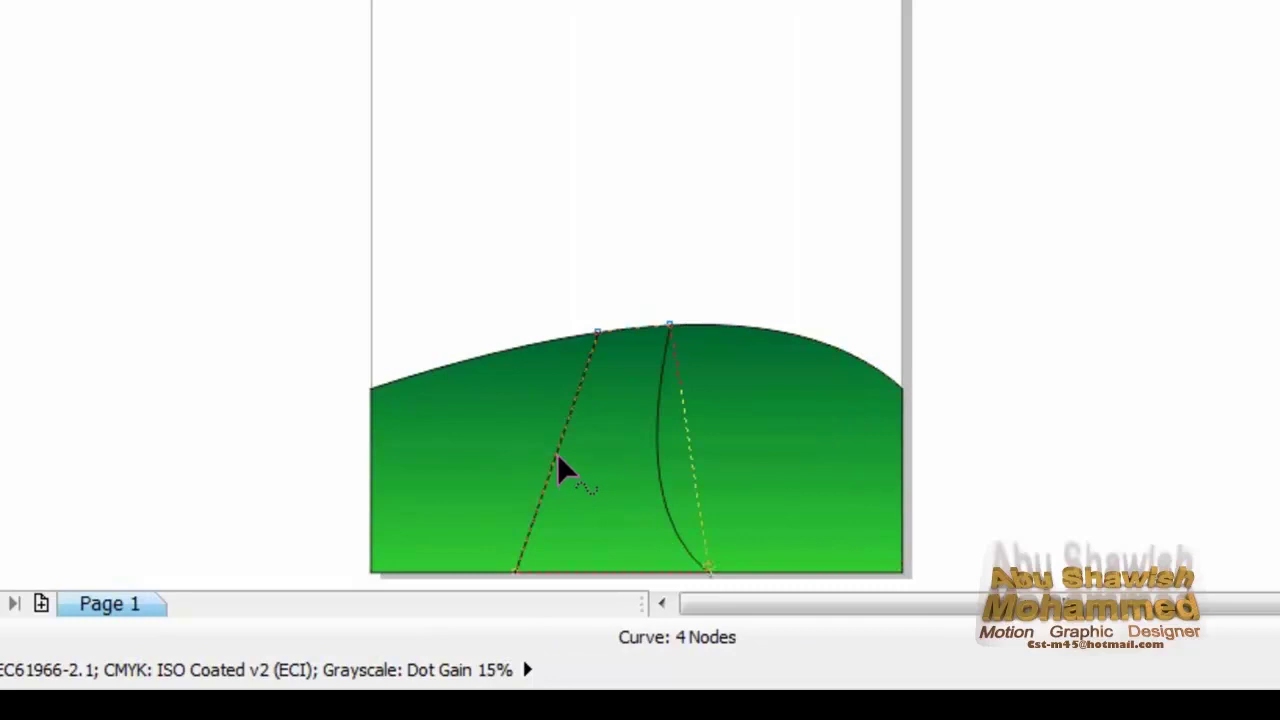
right_click(557, 453)
left_click(675, 80)
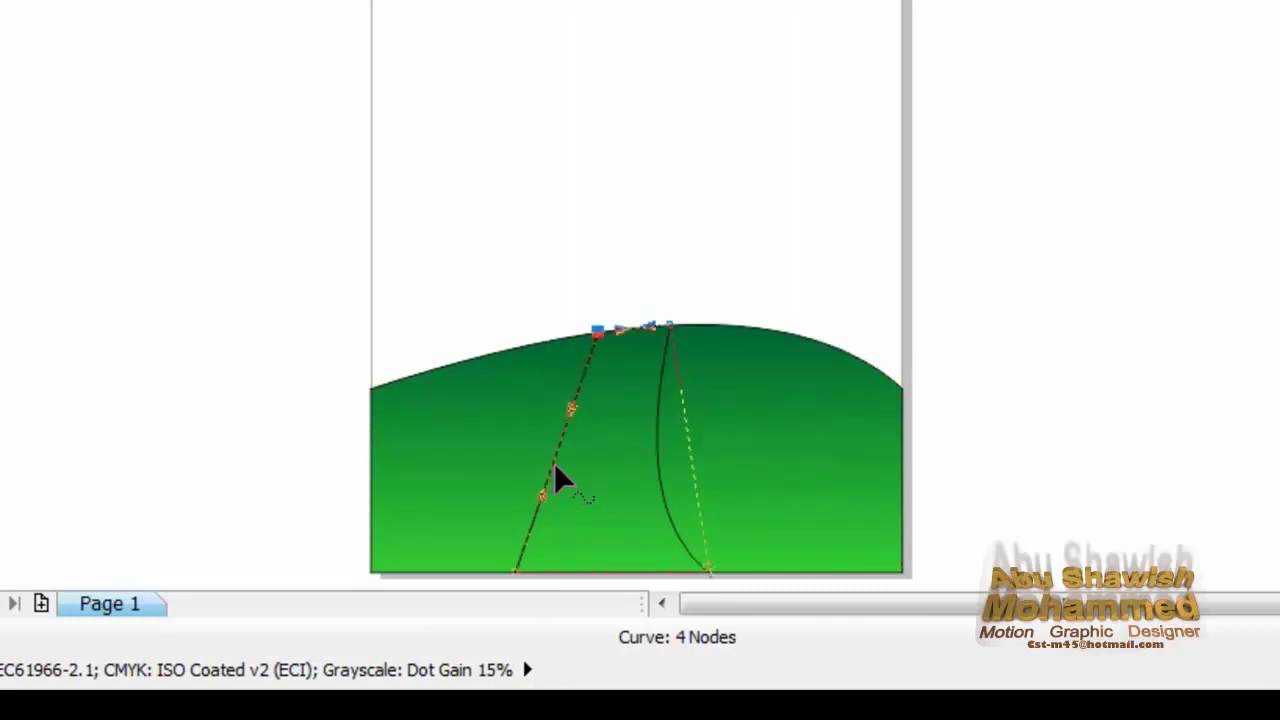
left_click_drag(554, 459, 516, 461)
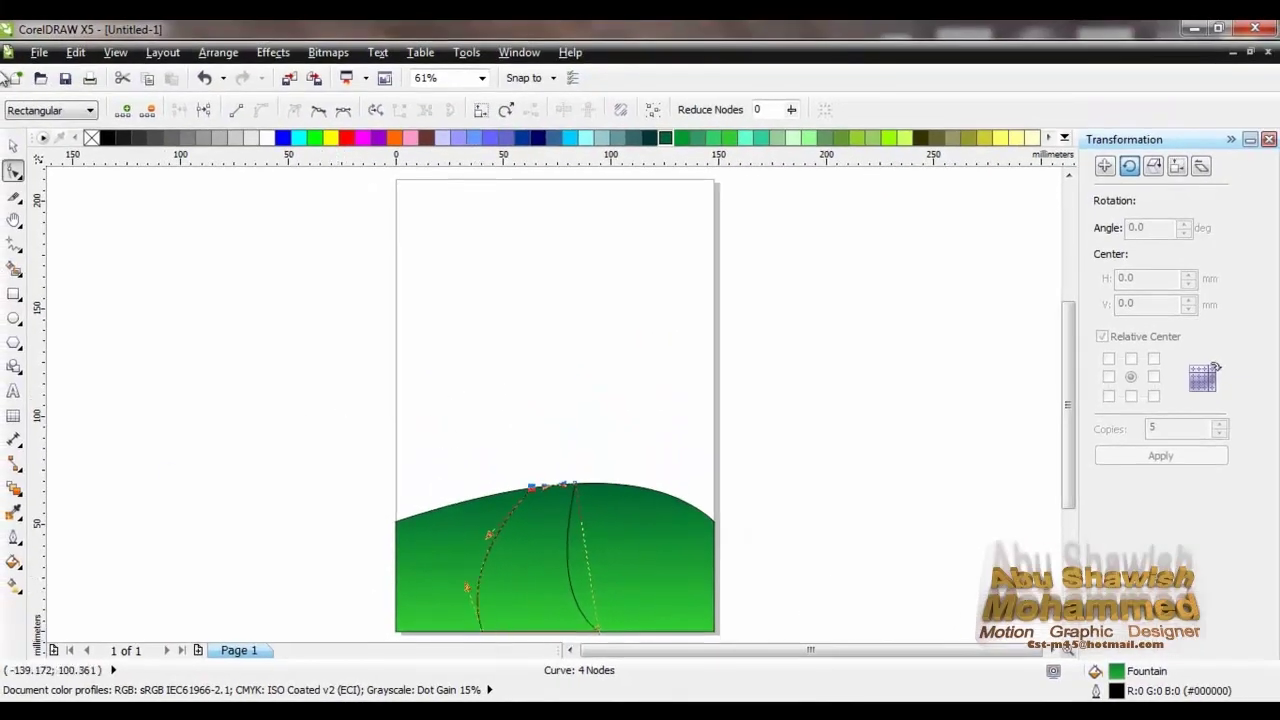
left_click(13, 146)
left_click(360, 449)
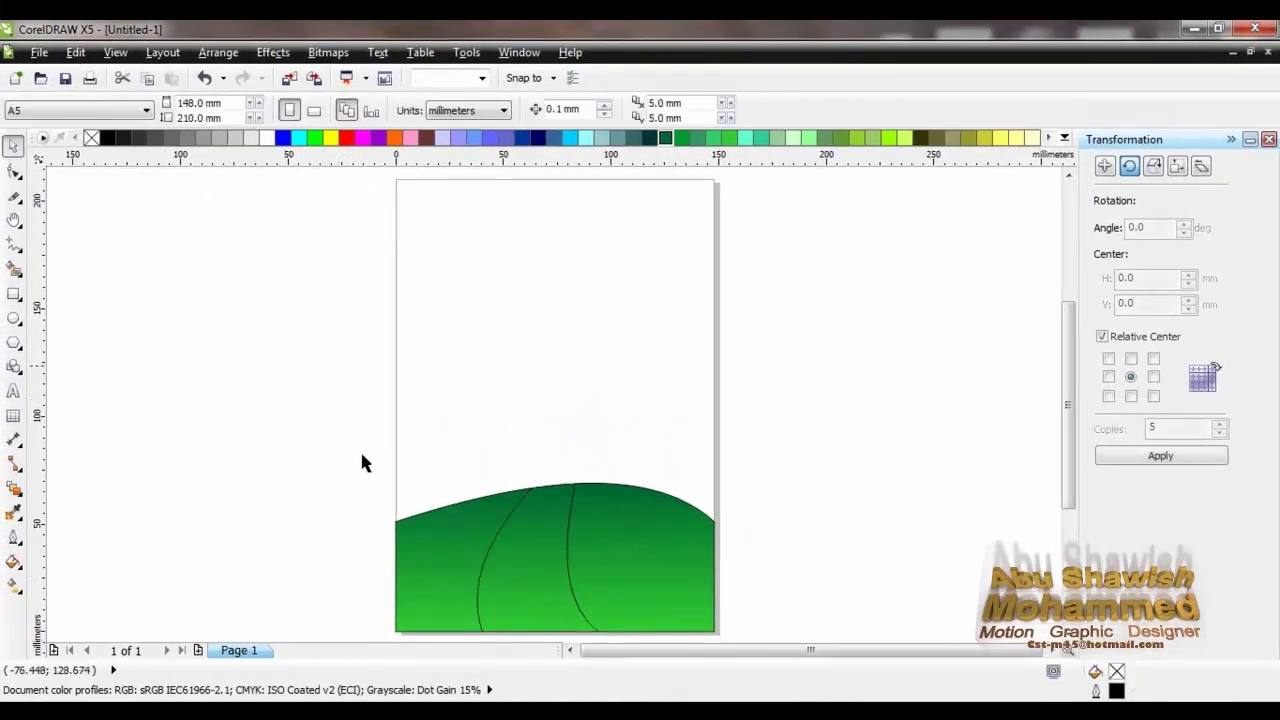
Recolor the middle road piece's gradient with light yellow at the crest and olive yellow at the base.
left_click(540, 568)
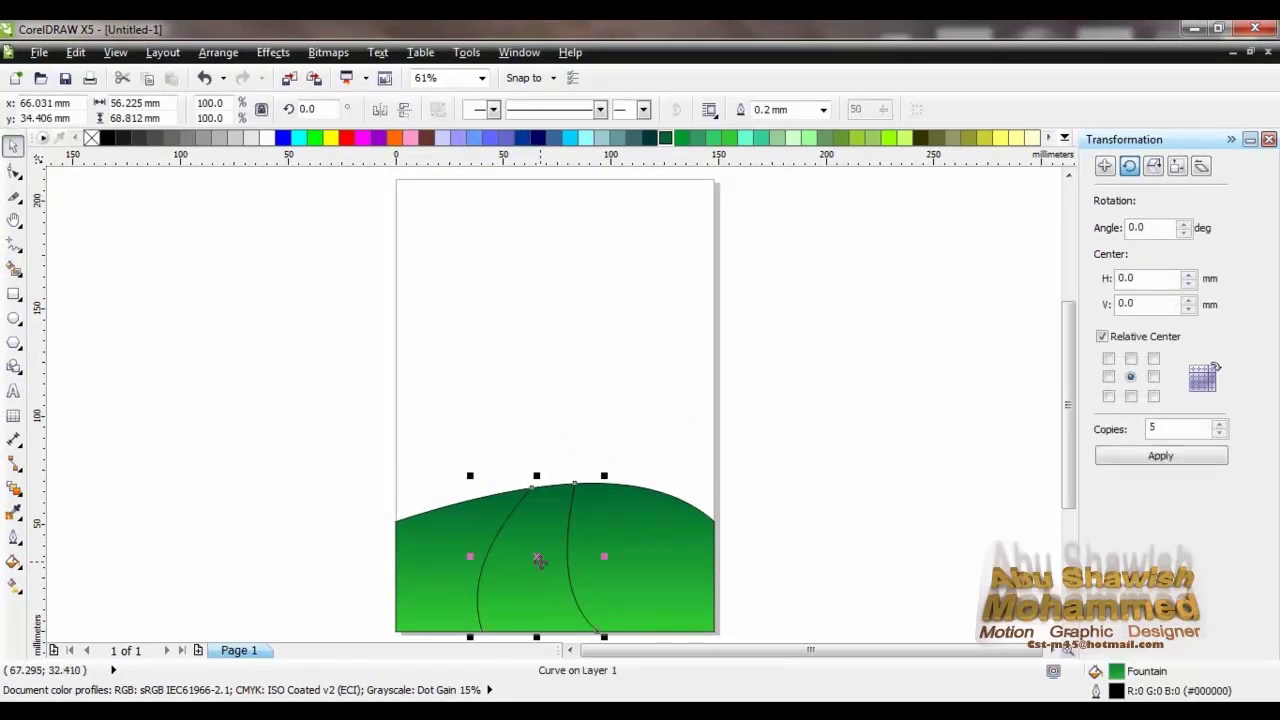
left_click(14, 587)
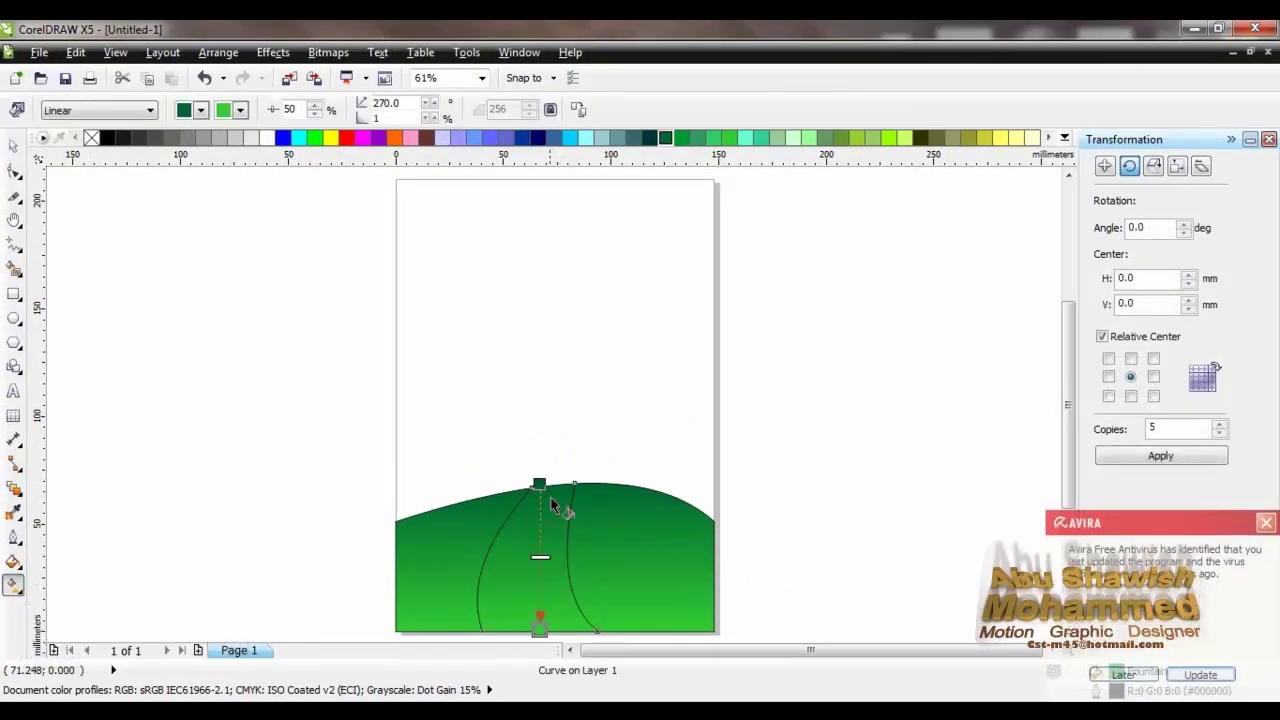
left_click(1003, 139)
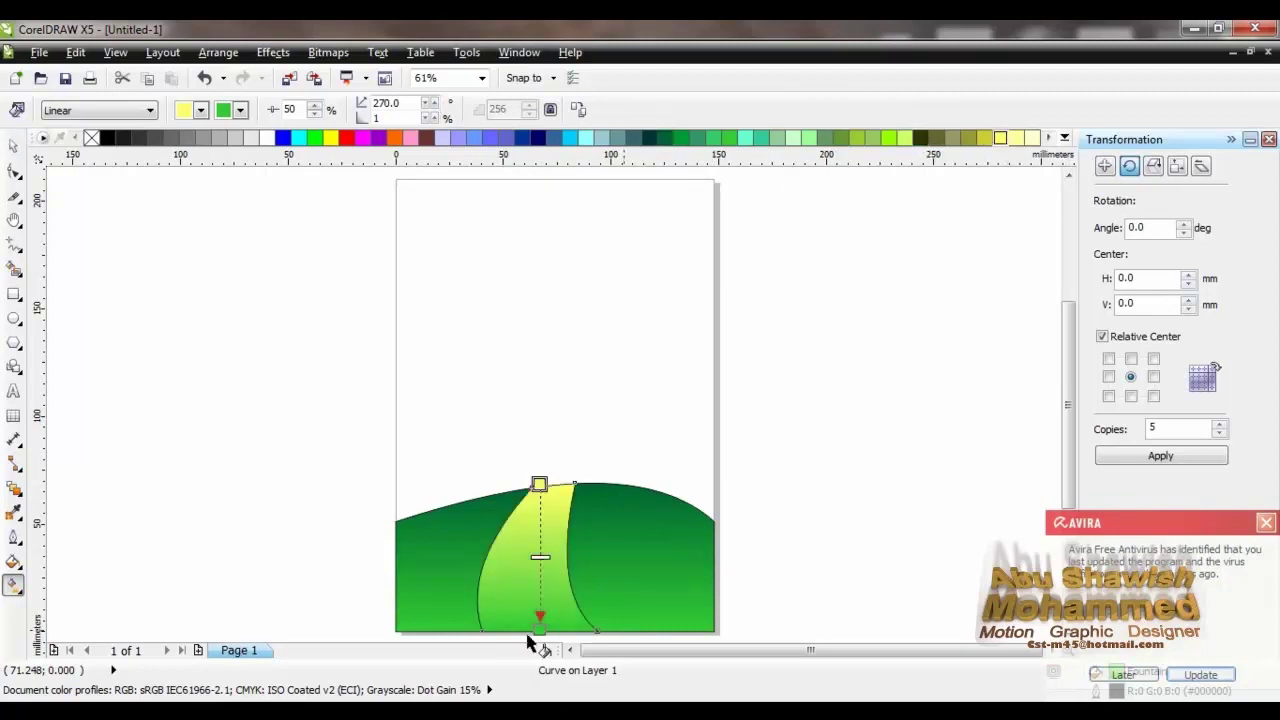
left_click(983, 139)
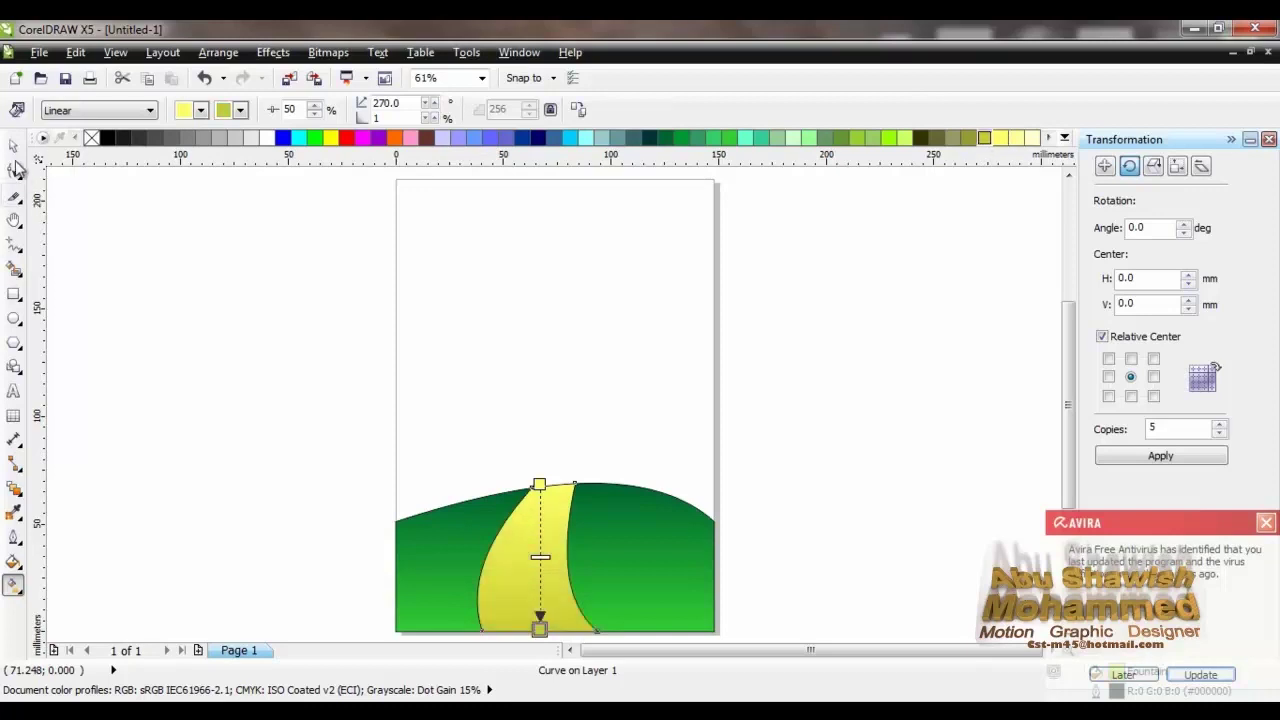
Group the two green hill pieces and the yellow road into one object.
left_click(277, 388)
left_click_drag(843, 429, 310, 623)
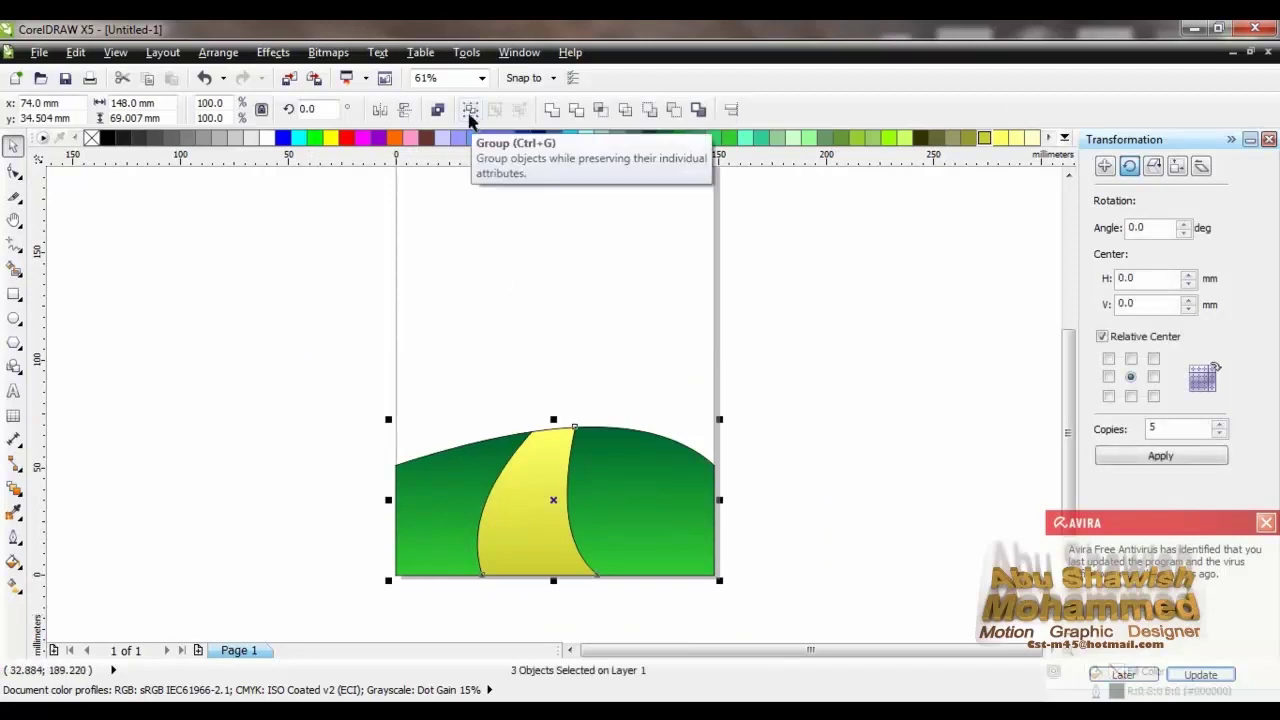
left_click(470, 117)
Duplicate the hill group, place the copy directly above the original, and mirror it horizontally.
left_click_drag(766, 338, 350, 614)
key("KP_Add")
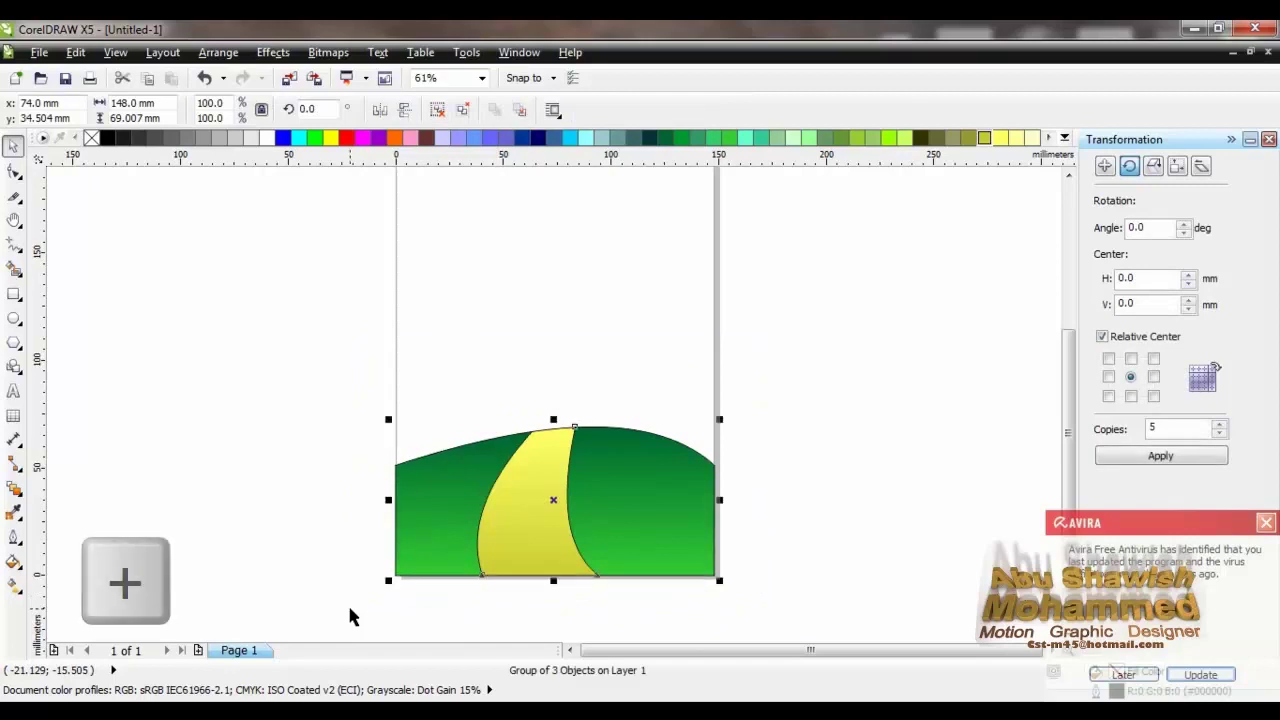
left_click_drag(581, 500, 583, 349)
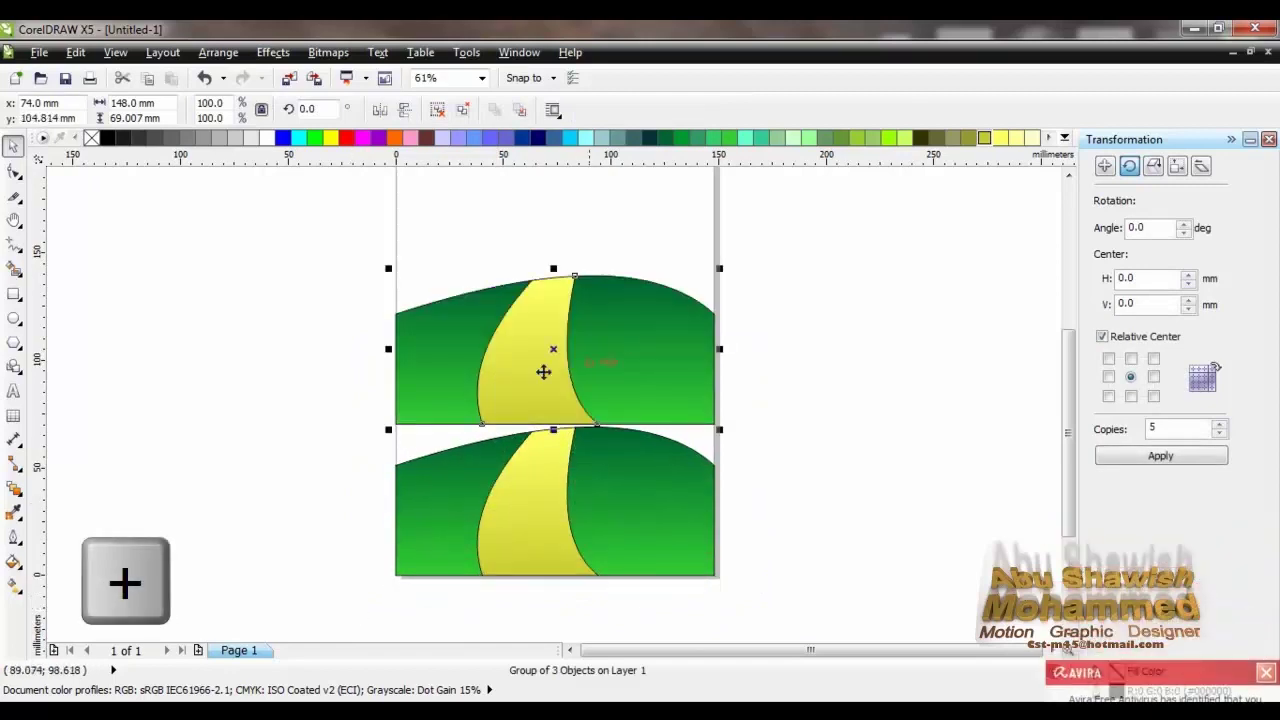
left_click(380, 110)
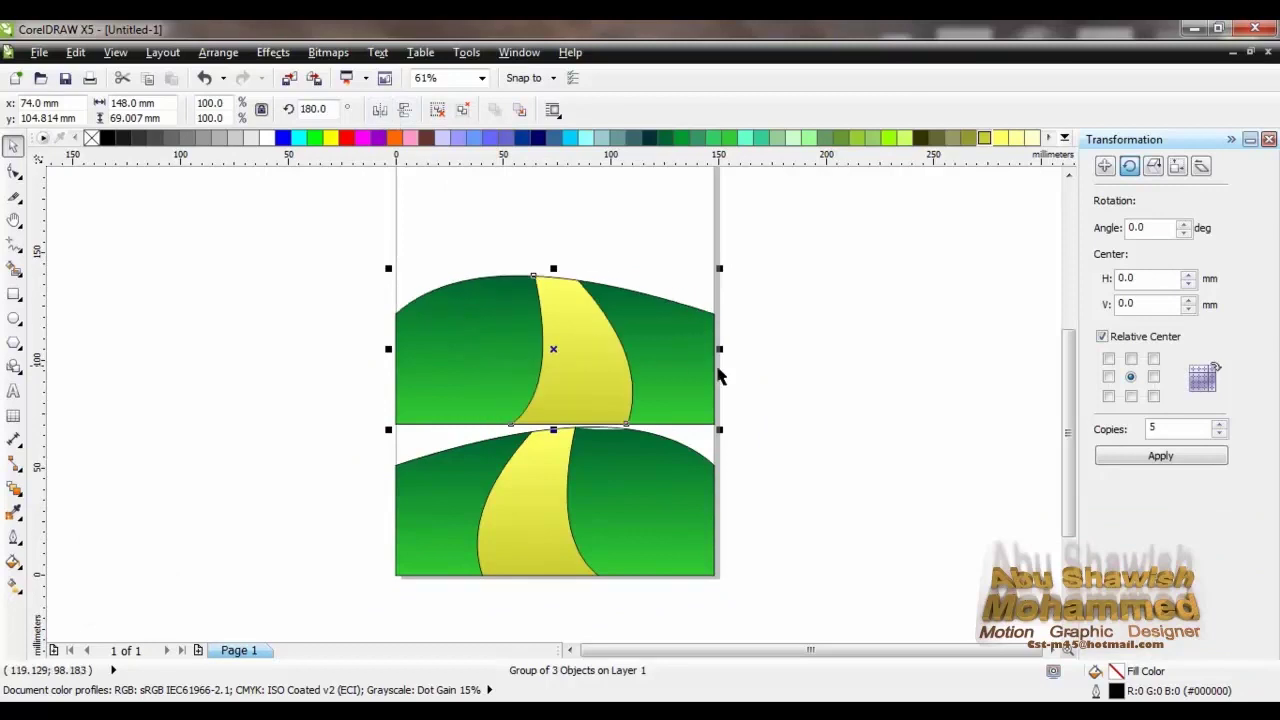
Scale the mirrored hill copy to about 64% and place it behind the front hill, showing above that hill's left side.
mouse_move(720, 270)
left_mouse_down()
mouse_move(691, 300)
mouse_move(725, 295)
left_mouse_up()
left_click_drag(624, 340, 674, 395)
right_click(676, 395)
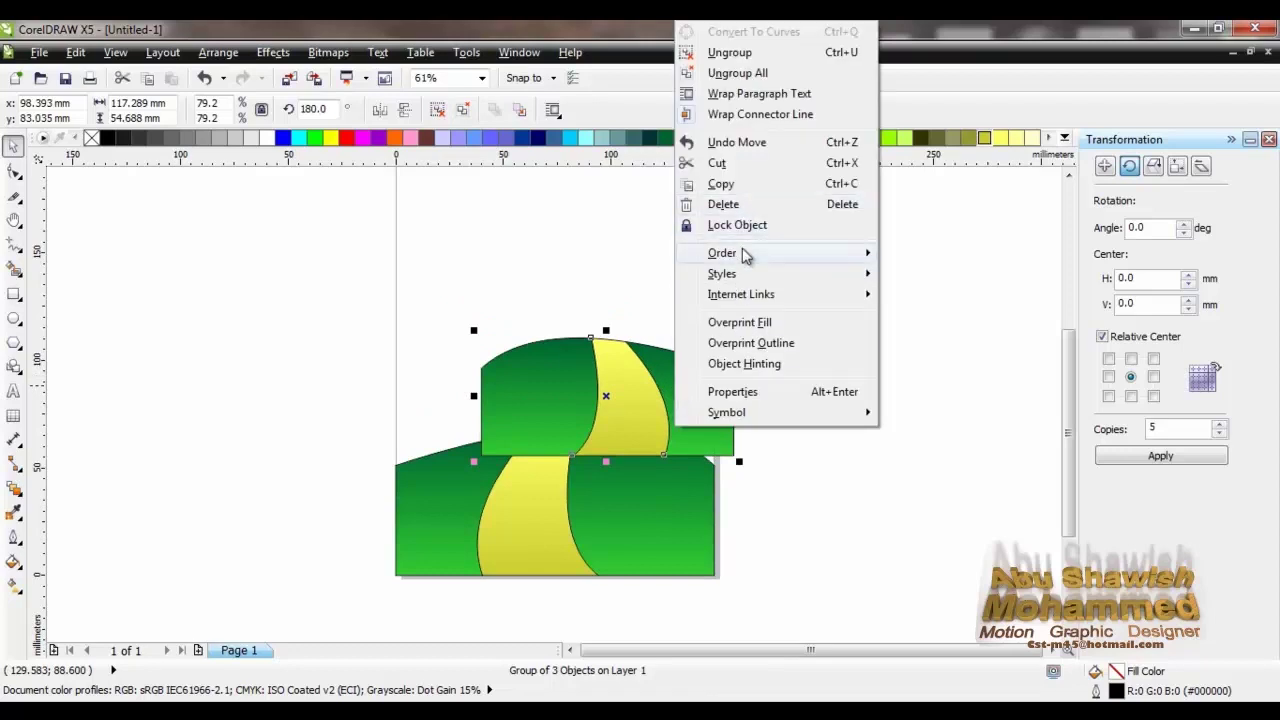
mouse_move(745, 256)
left_click(931, 221)
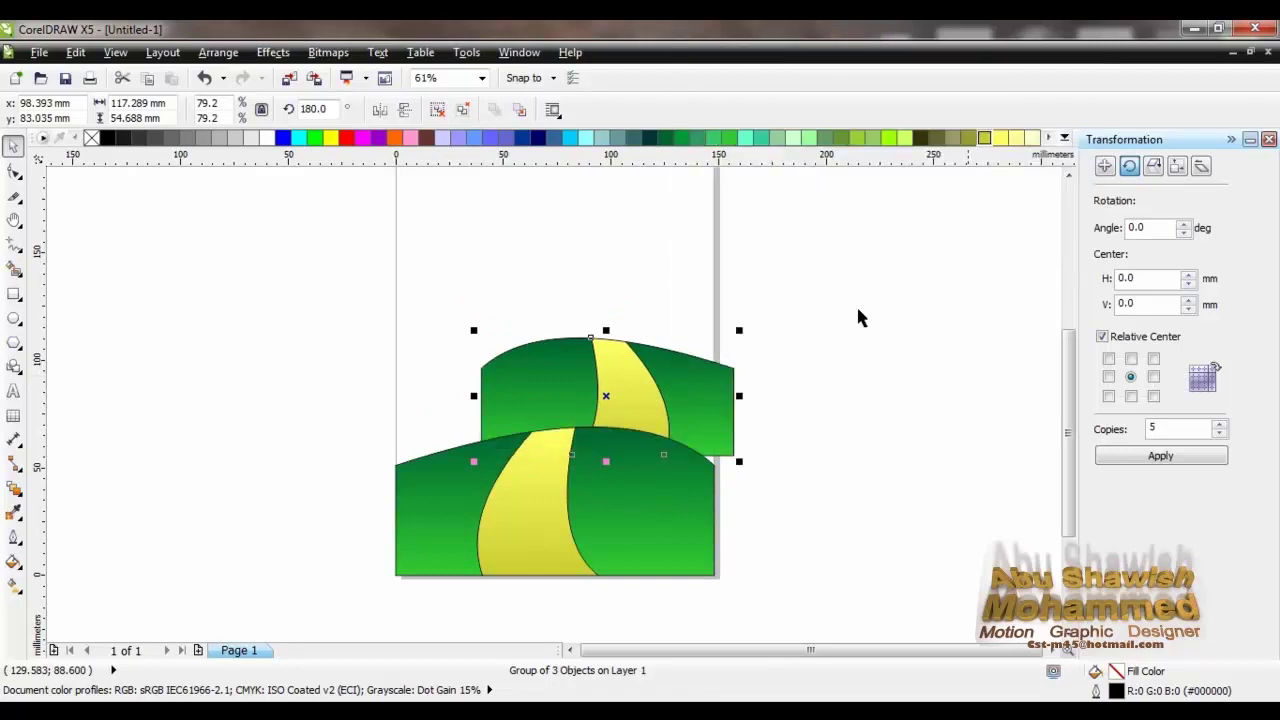
left_click_drag(668, 378, 630, 386)
mouse_move(541, 409)
left_mouse_down()
mouse_move(518, 404)
mouse_move(522, 421)
left_mouse_up()
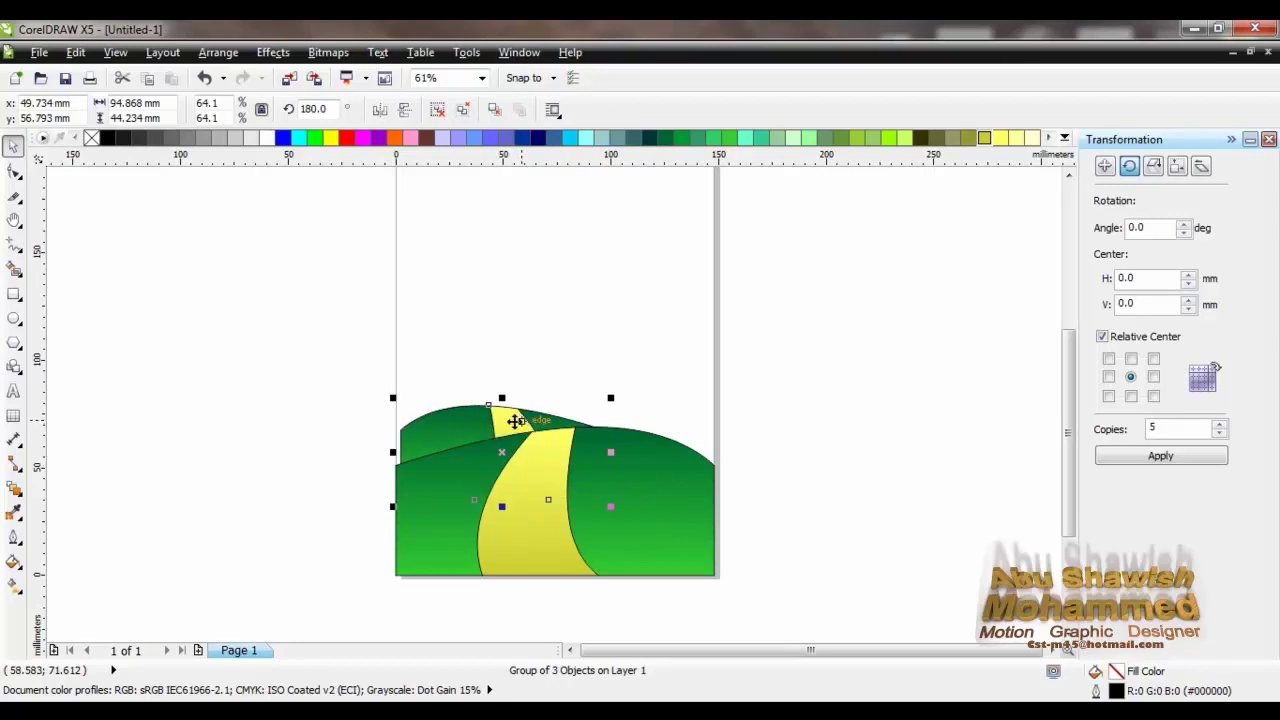
Duplicate the smaller back hill, move the copy above the other hills, and mirror it horizontally.
left_click(366, 316)
left_click(421, 414)
key("plus")
left_click_drag(439, 426, 485, 326)
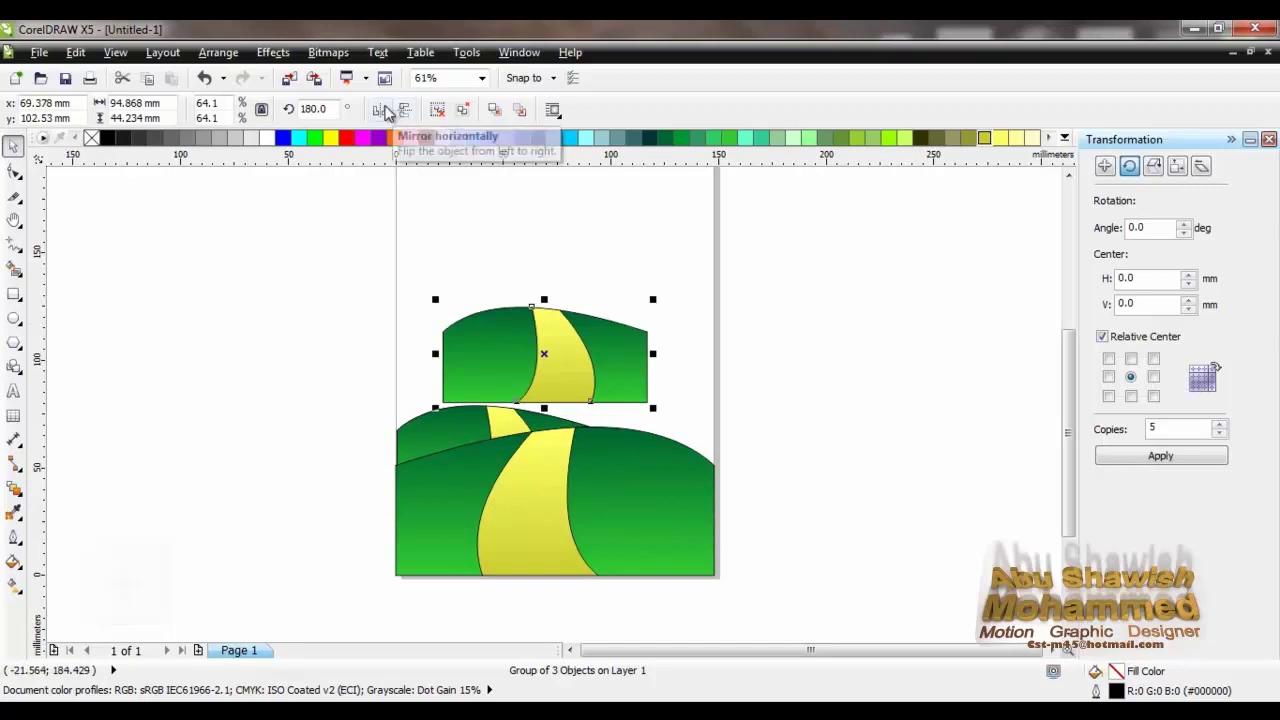
left_click(377, 110)
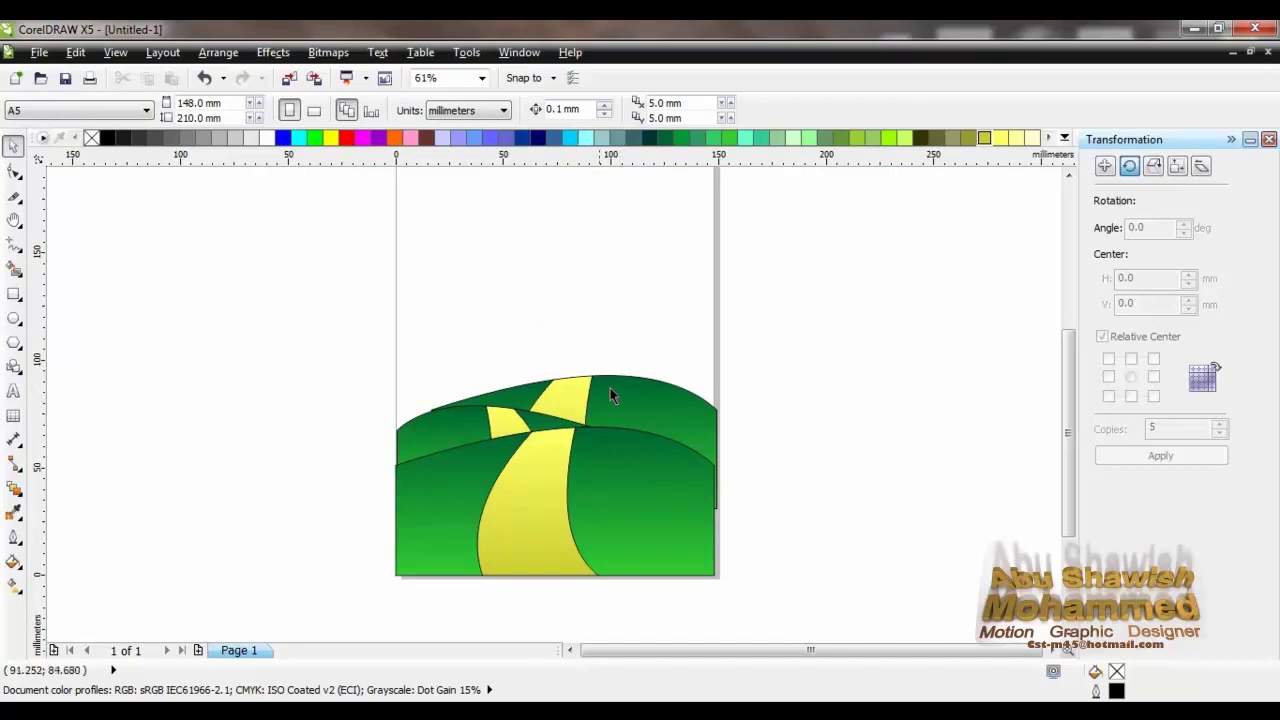
Scale the topmost hill copy to about 61% and place it behind the front hill, showing above that hill's right side.
left_click(621, 395)
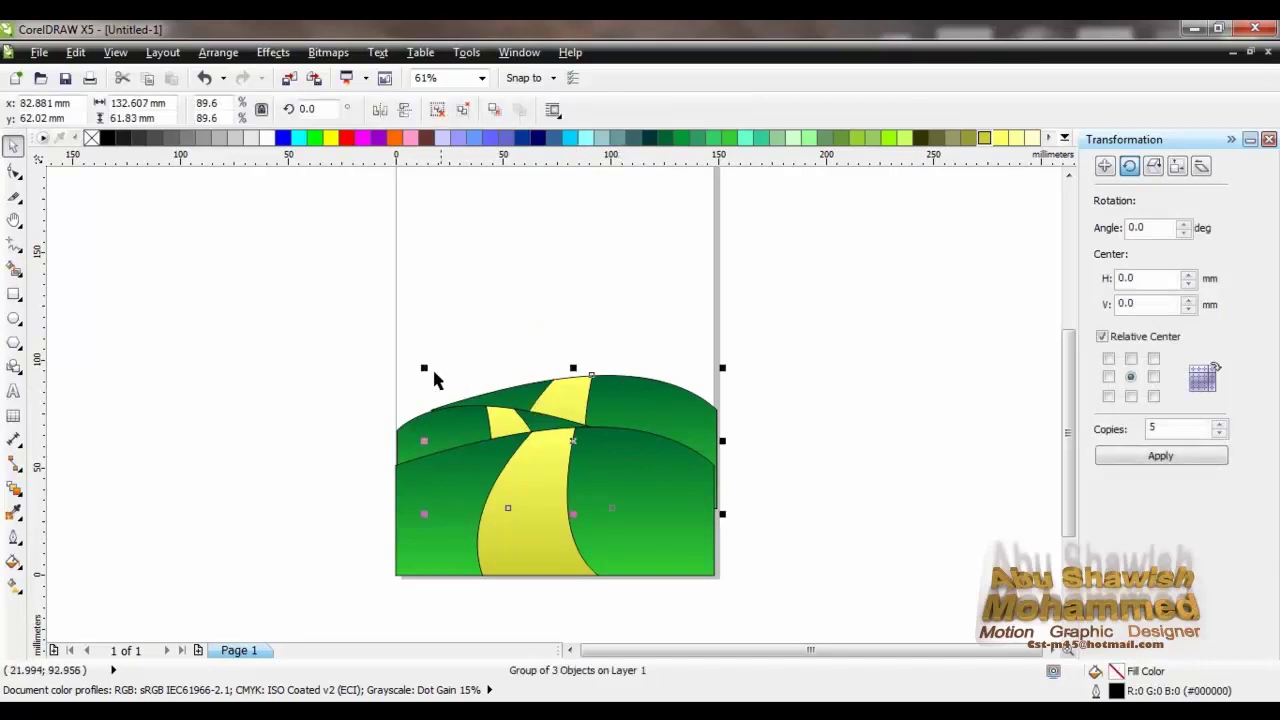
left_click_drag(424, 369, 469, 389)
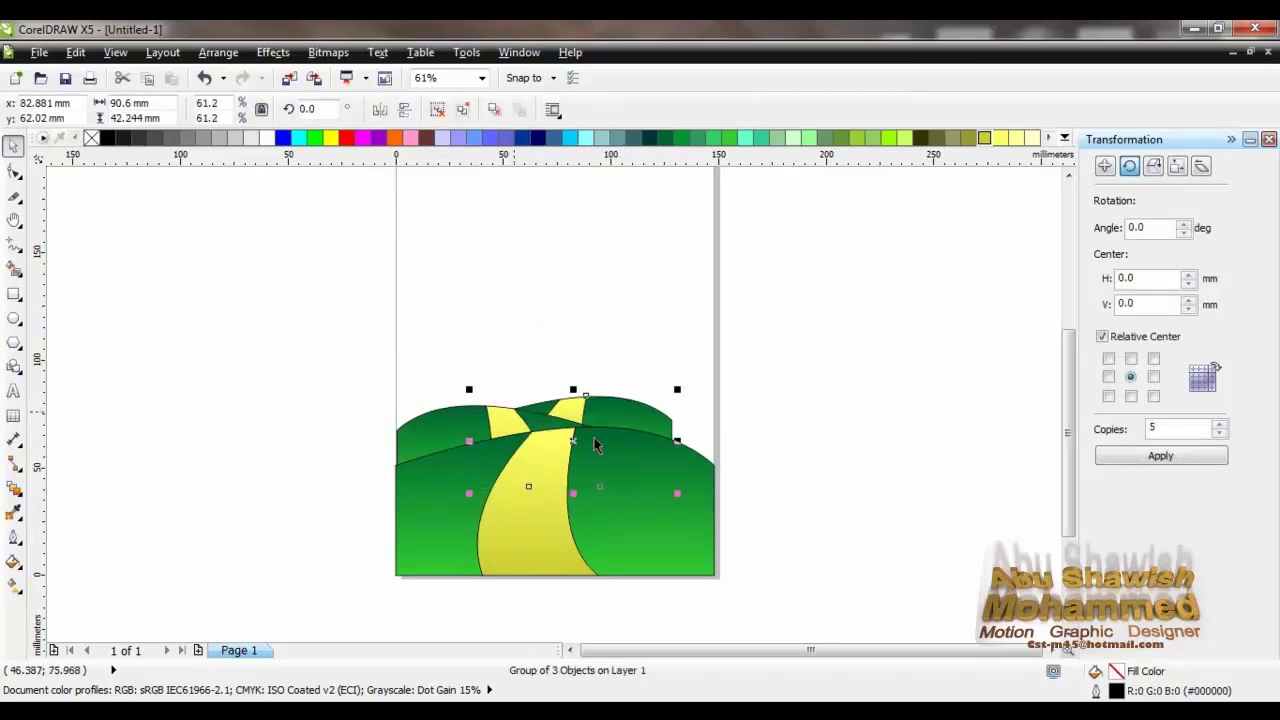
left_click_drag(602, 410, 646, 421)
left_click(611, 362)
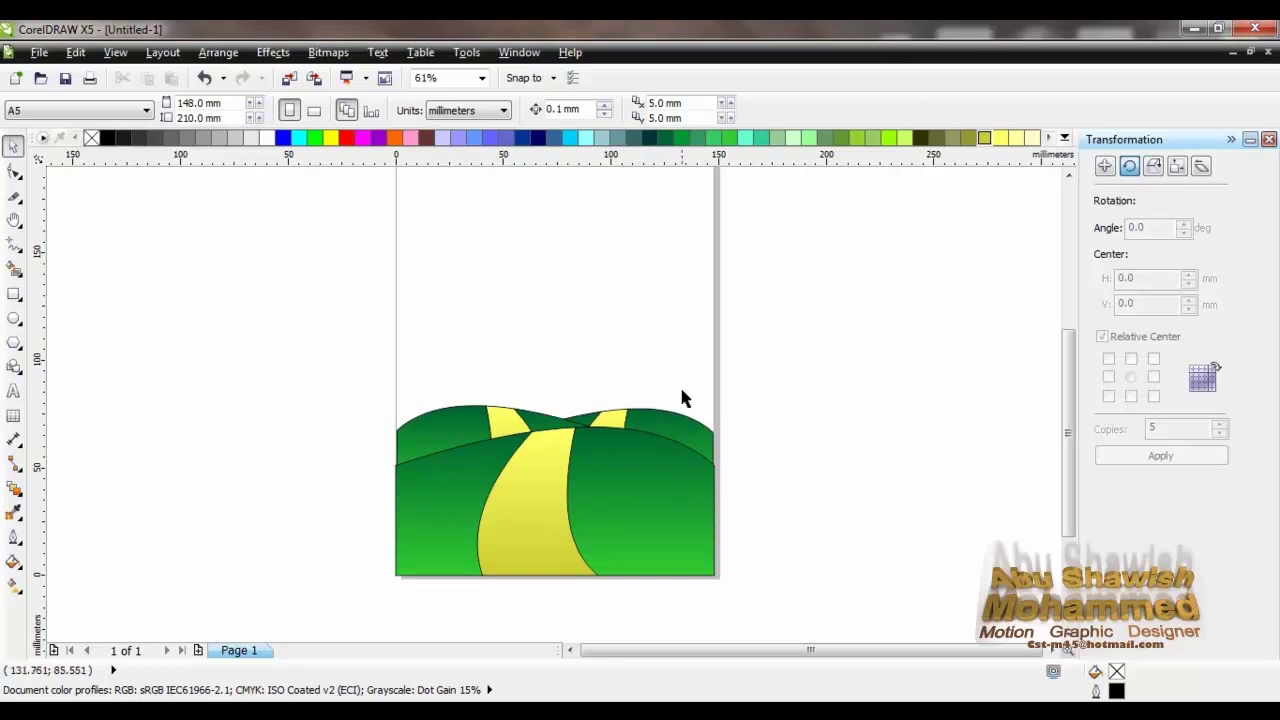
Group the three hill objects together and add a page-sized 148 × 210 mm rectangle behind them.
left_click_drag(270, 572, 231, 605)
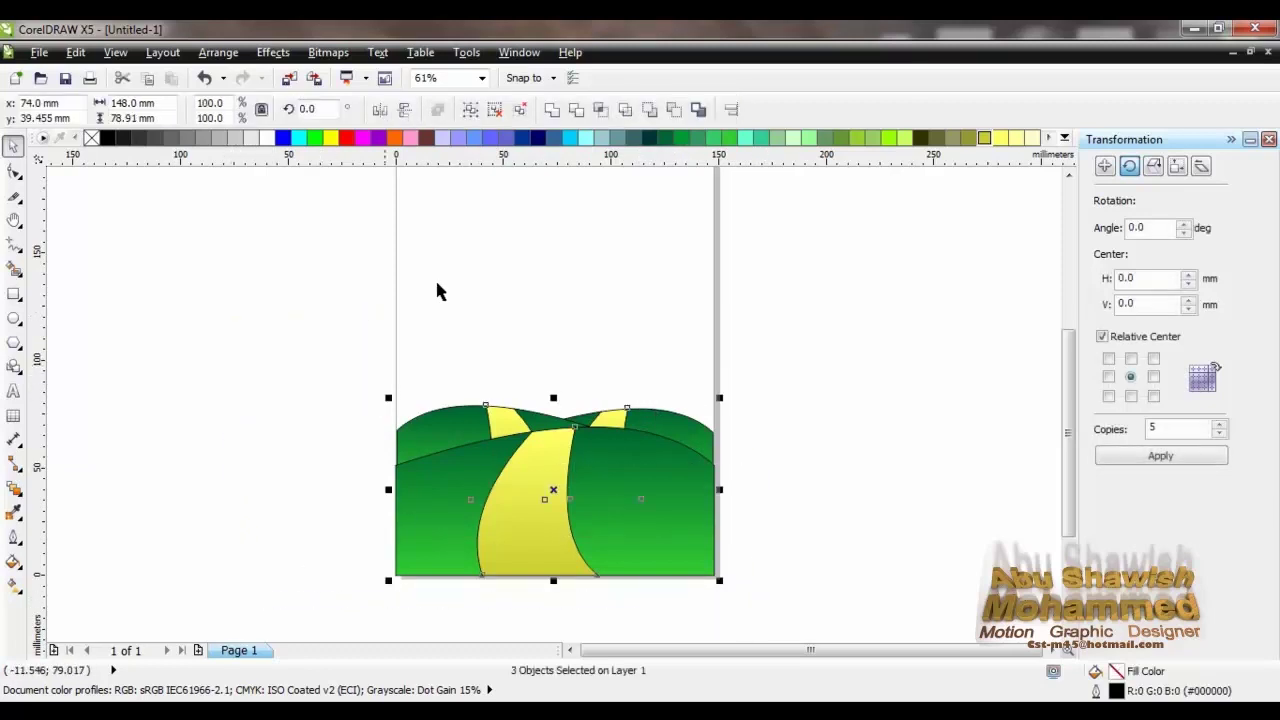
left_click(469, 110)
double_click(14, 294)
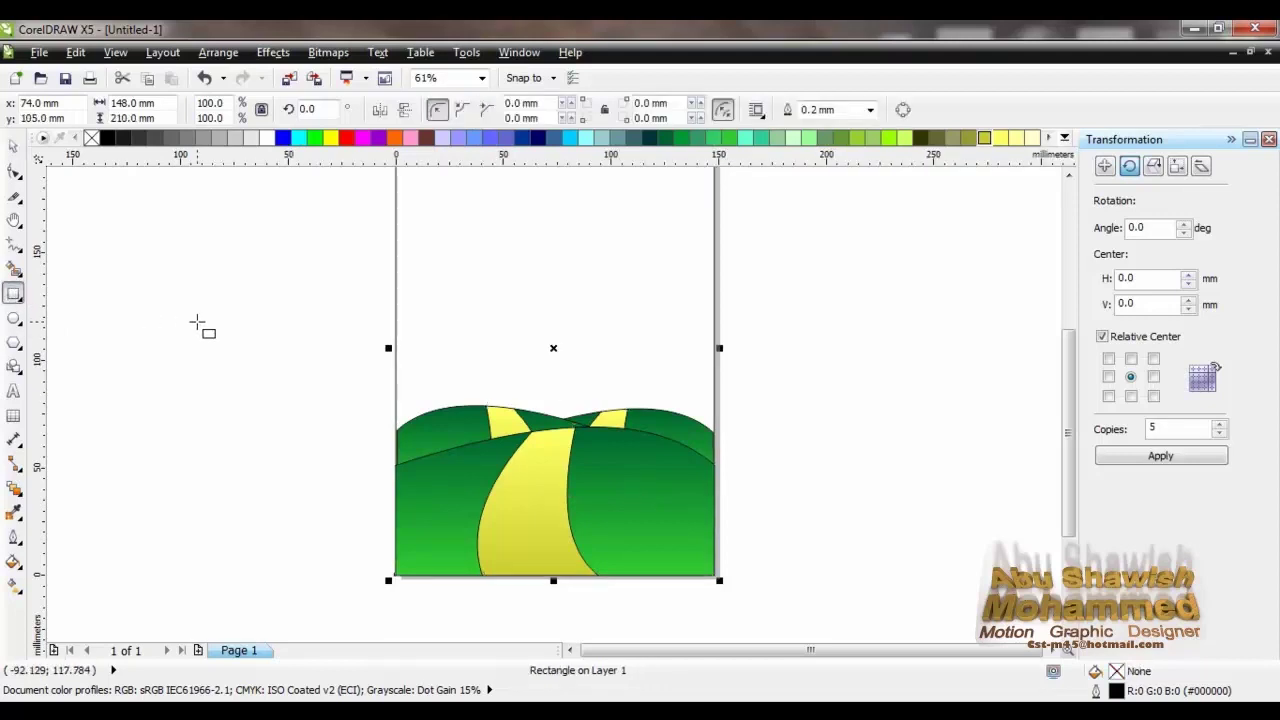
scroll(220, 328, "up", 1)
left_click(15, 146)
key("Escape")
PowerClip the grouped hills inside the page-sized rectangle.
left_click(537, 505)
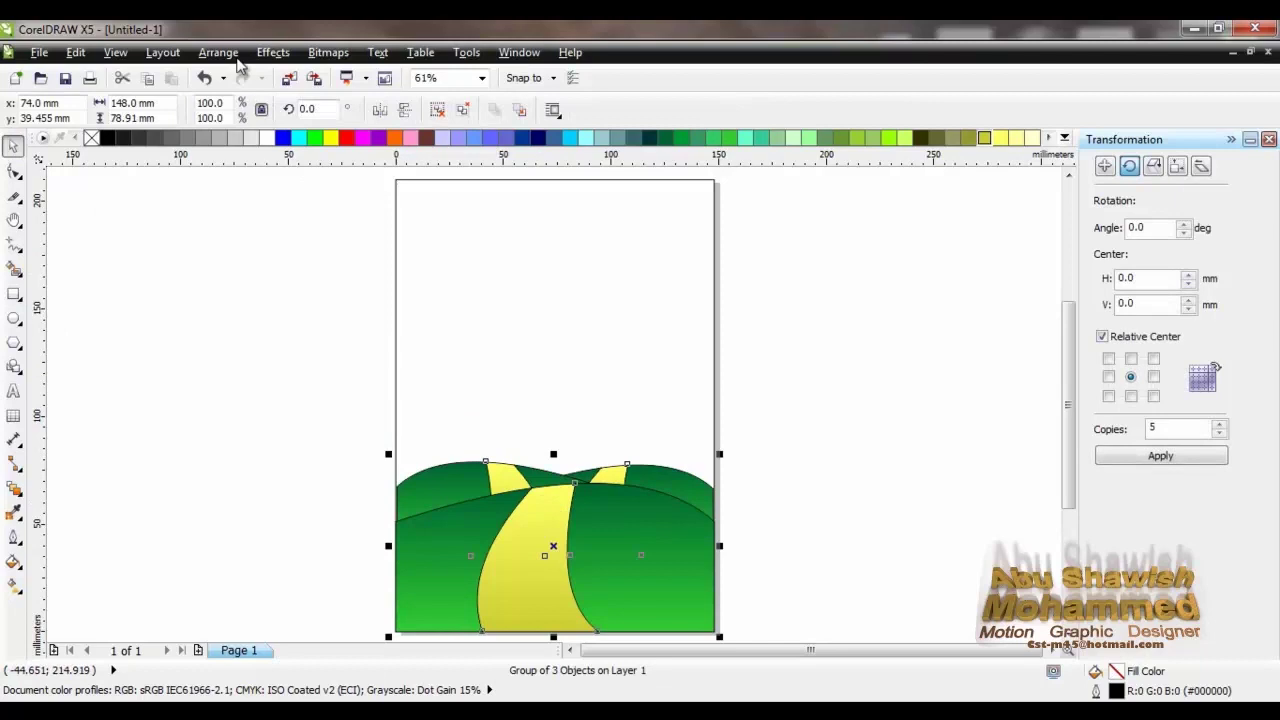
left_click(272, 52)
mouse_move(323, 318)
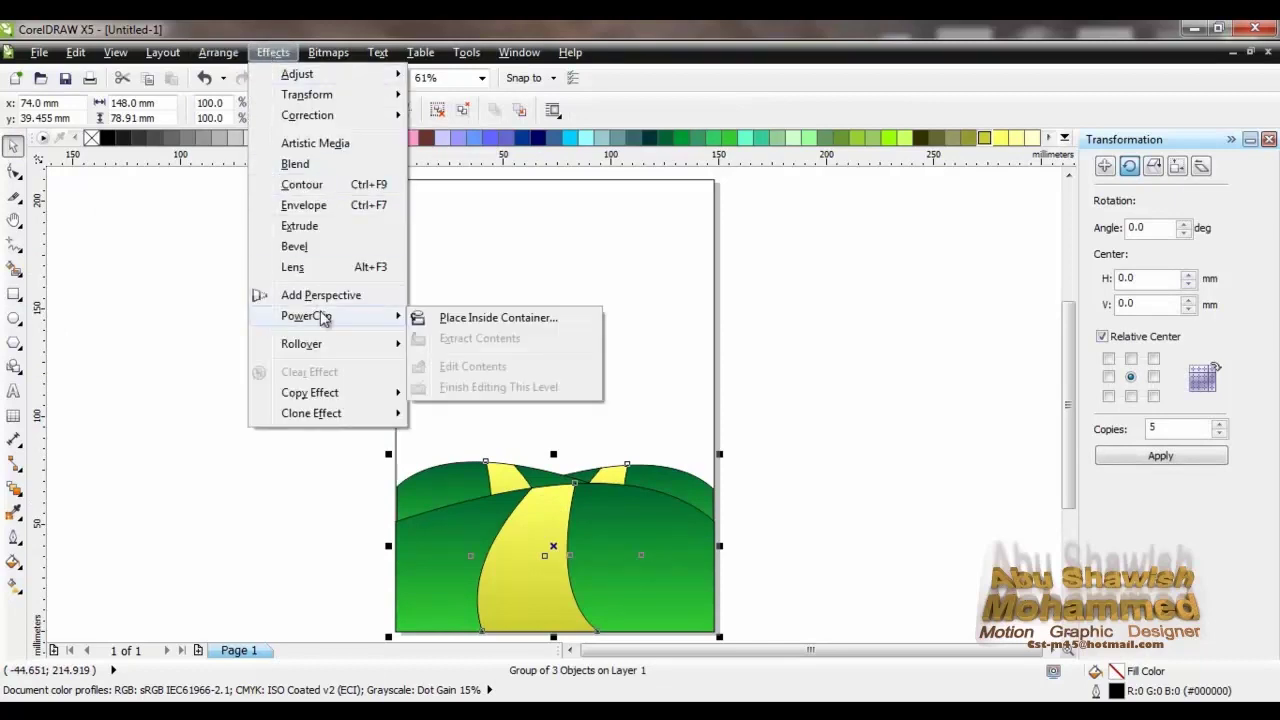
left_click(470, 318)
left_click(498, 294)
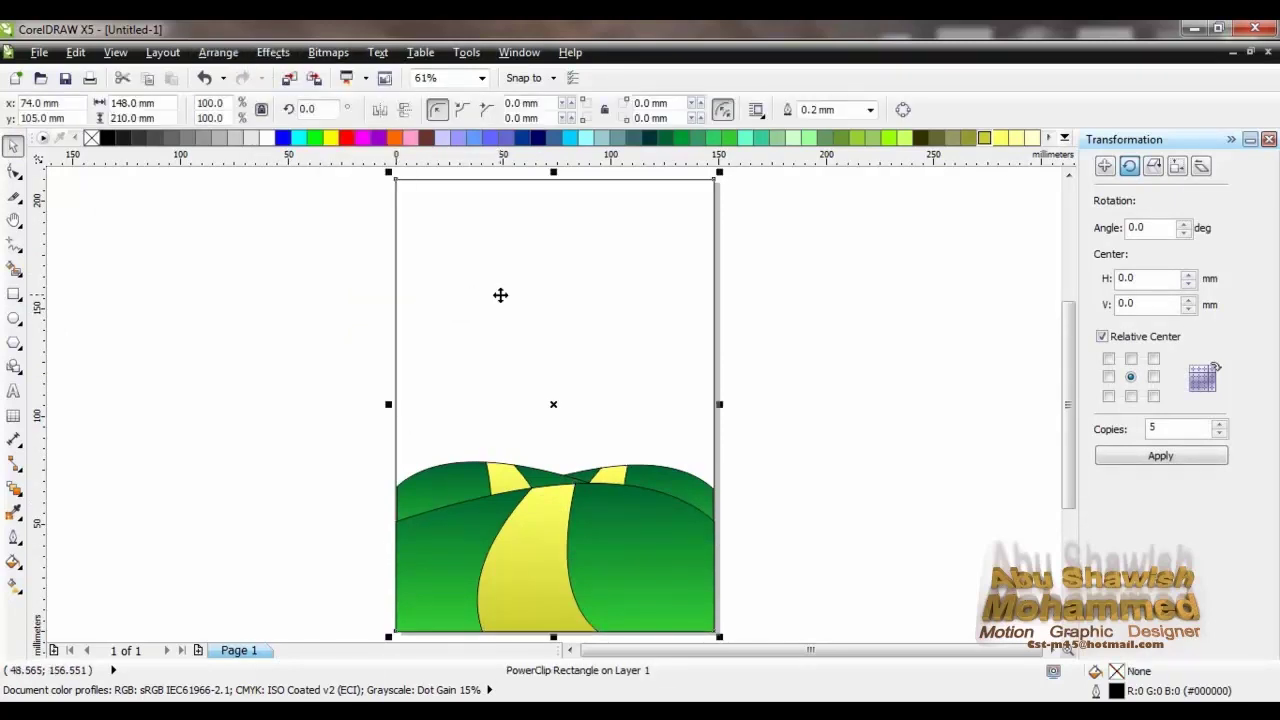
left_click(312, 300)
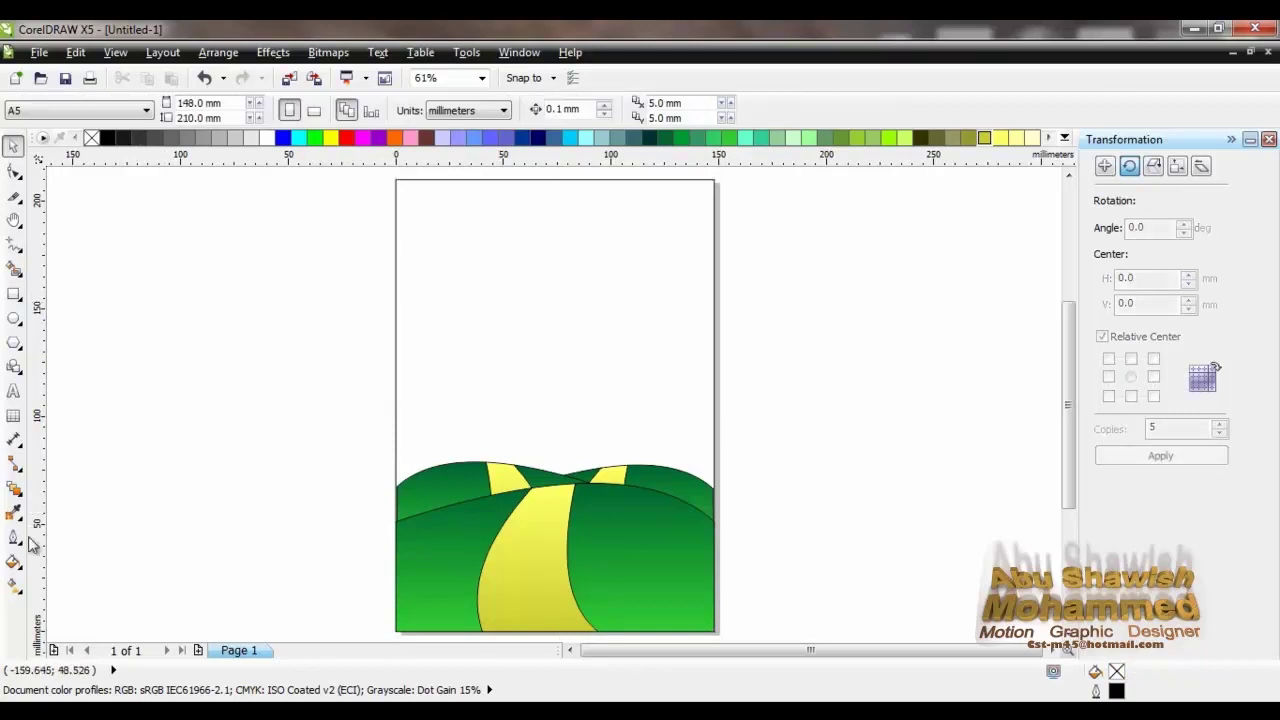
Start a radial fountain fill on the page rectangle with a custom color blend and light cyan as its outer color.
left_click(456, 357)
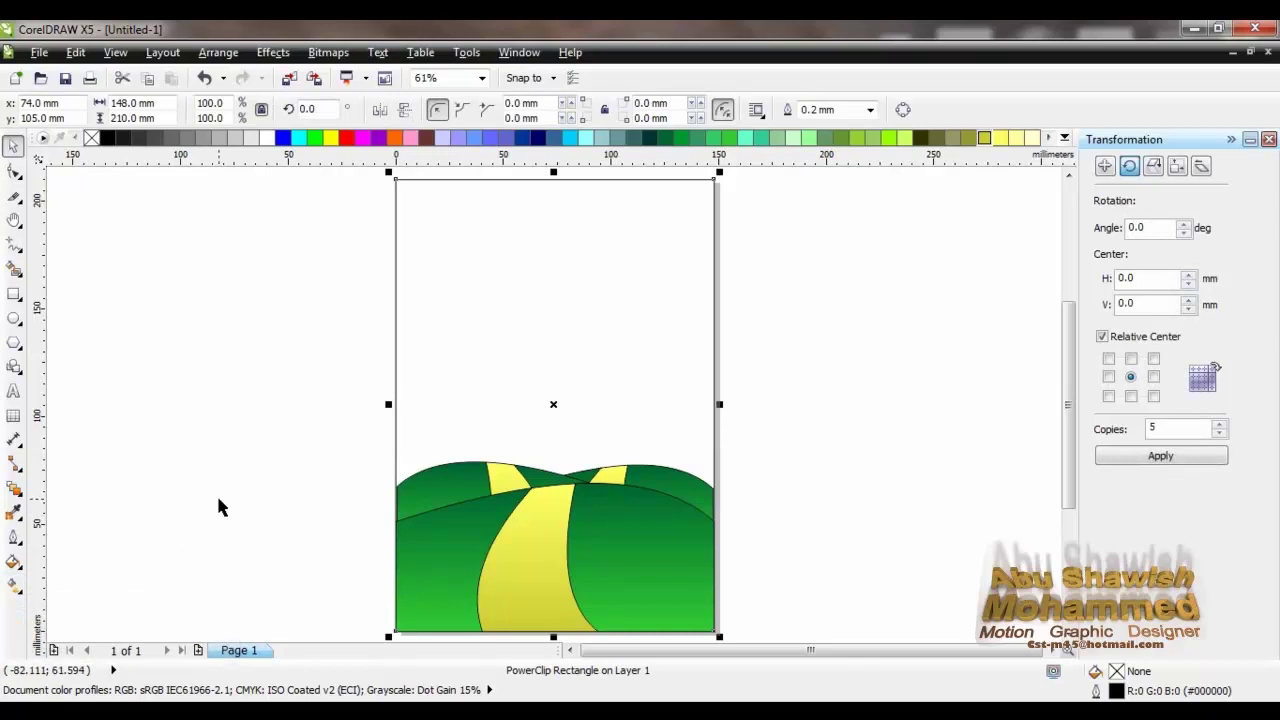
left_click(17, 570)
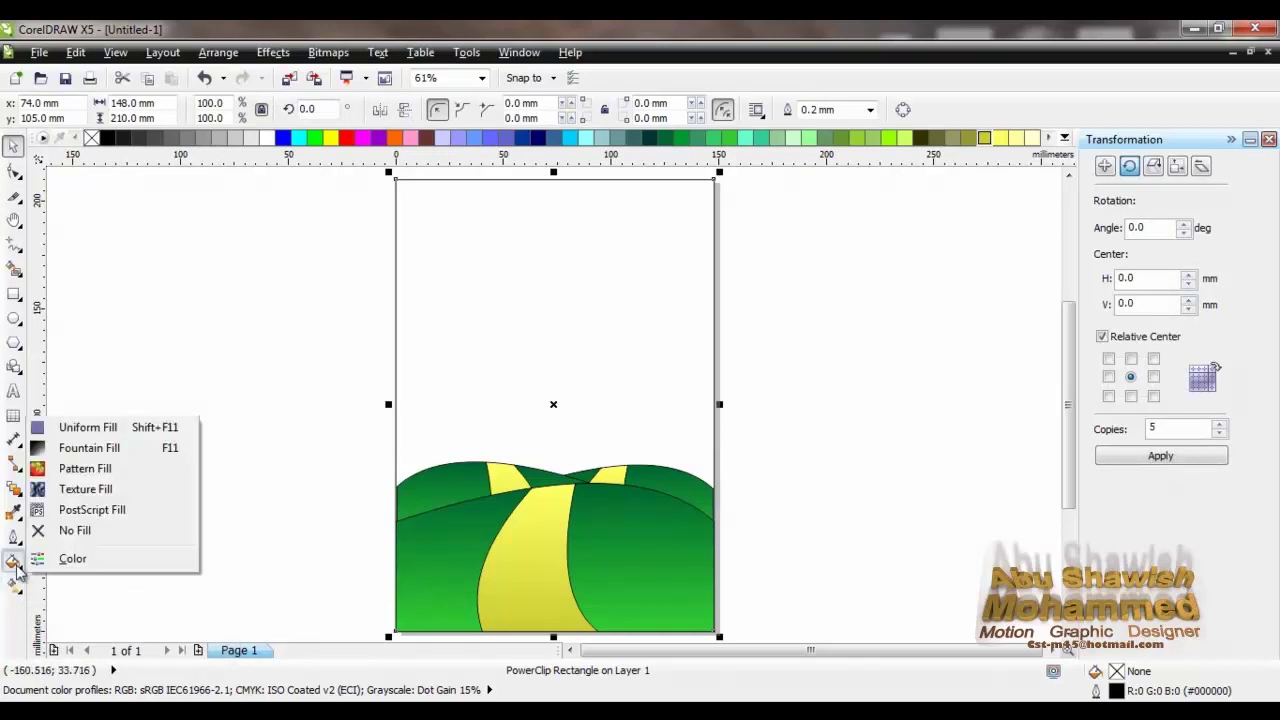
left_click(84, 455)
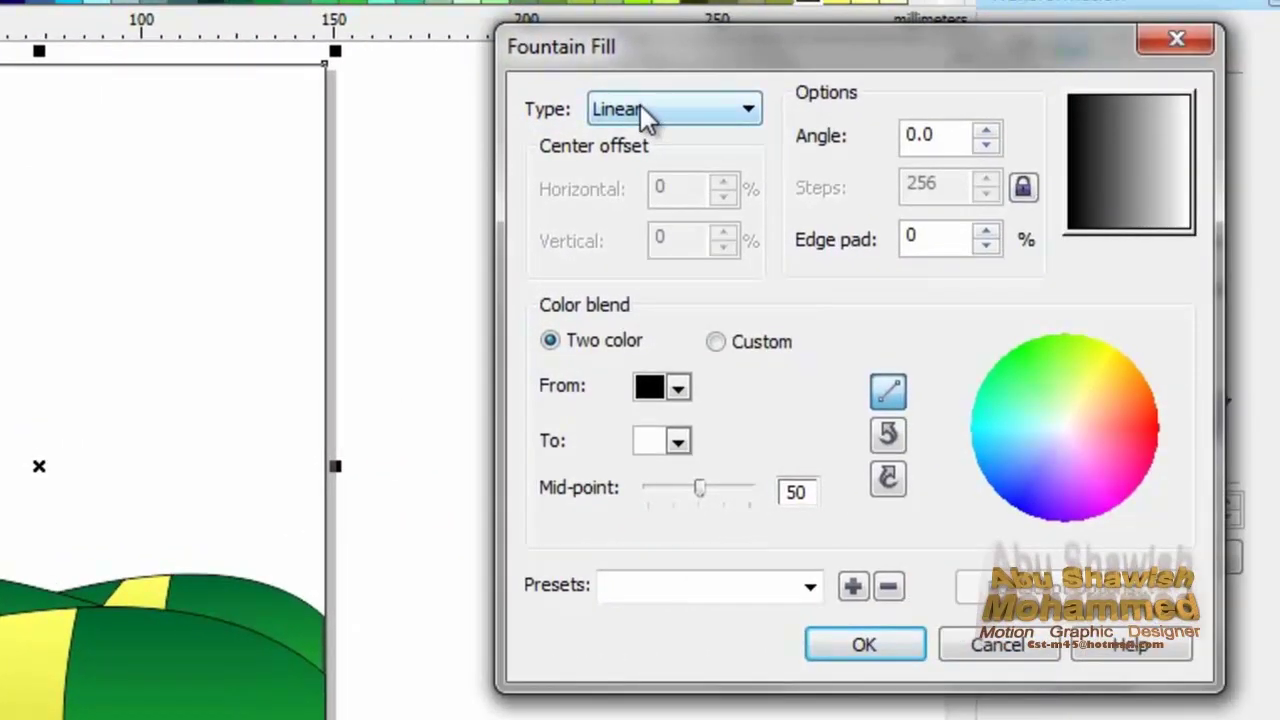
left_click(648, 112)
left_click(624, 161)
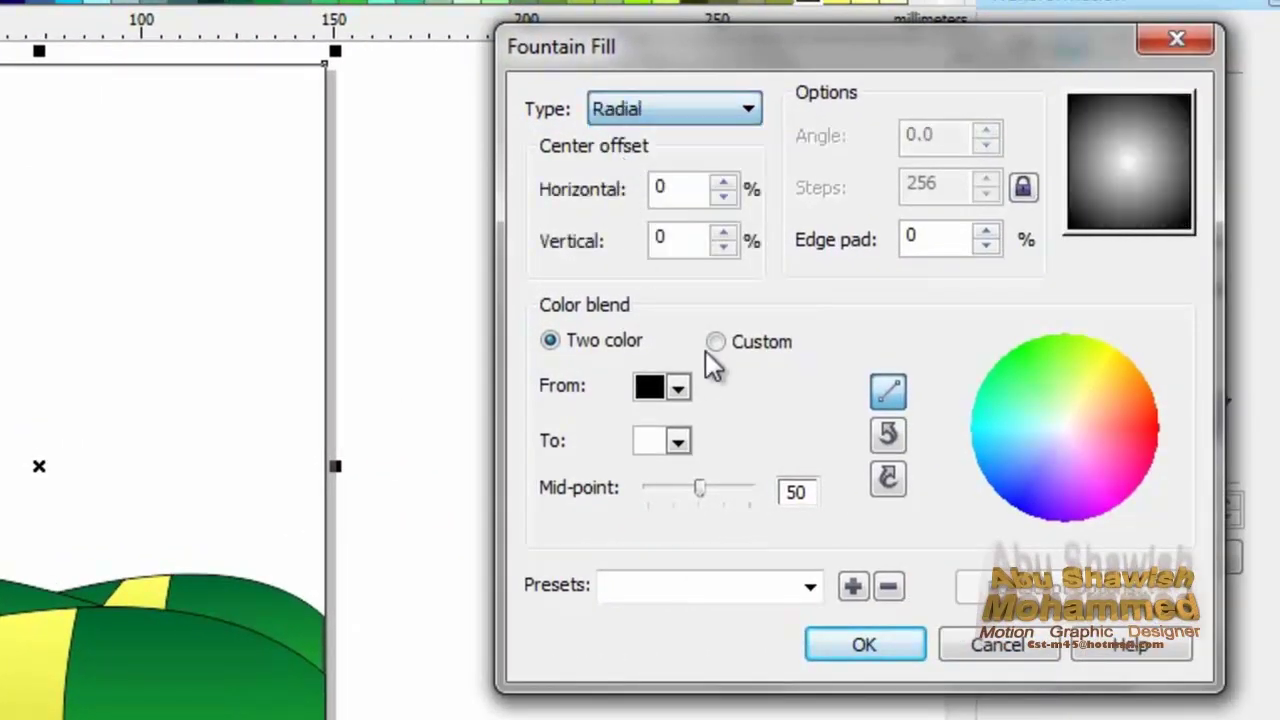
left_click(717, 341)
left_click(541, 437)
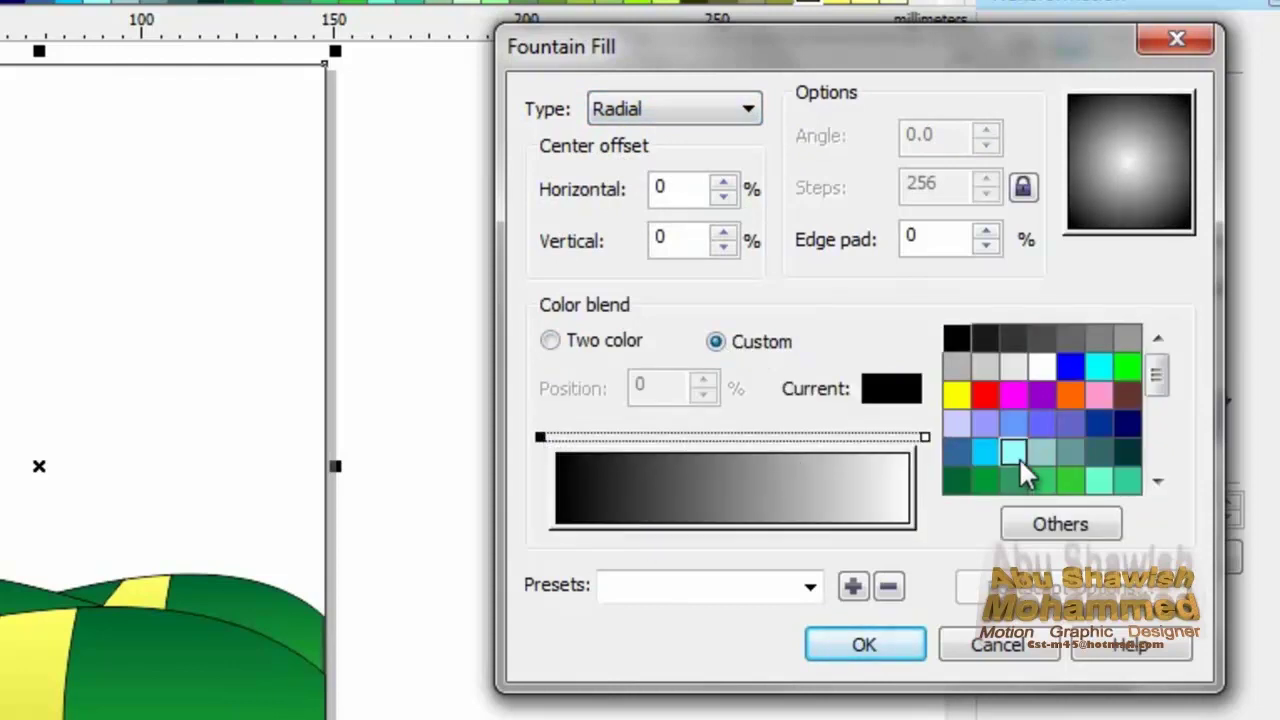
left_click(1019, 458)
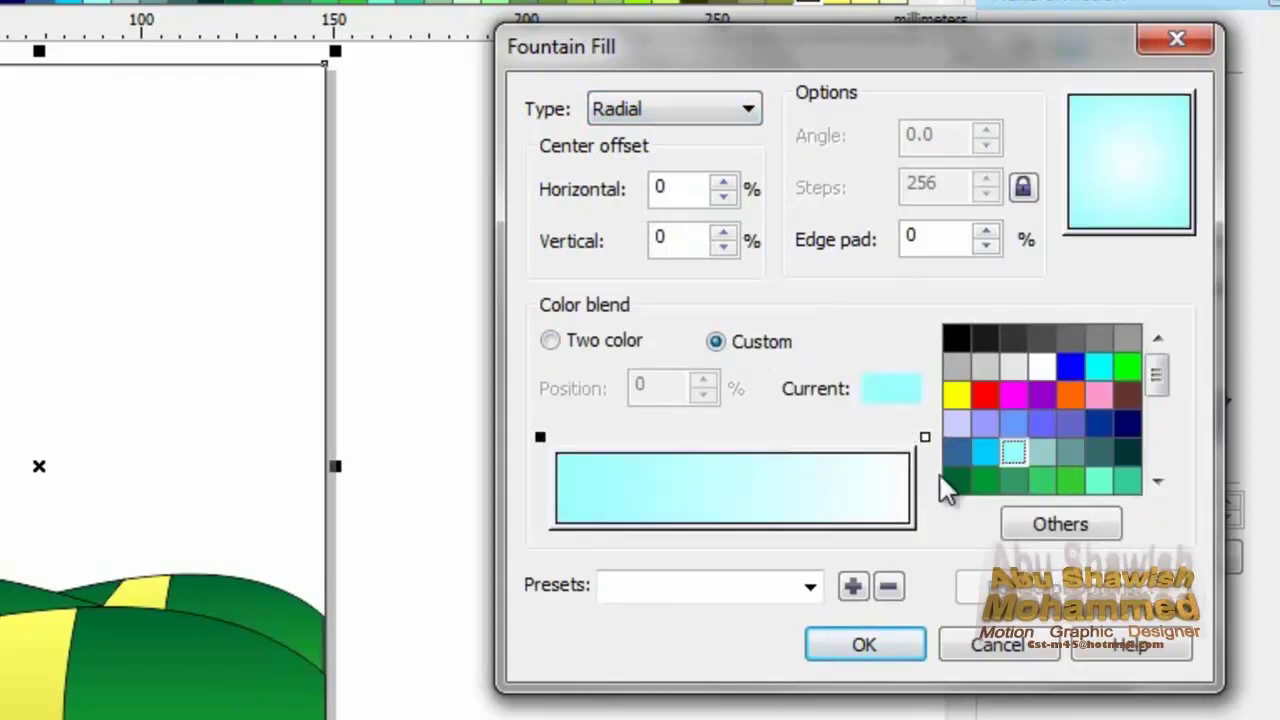
Add a white color stop at 73% and a yellow one at 90% to the sky's custom blend.
double_click(816, 443)
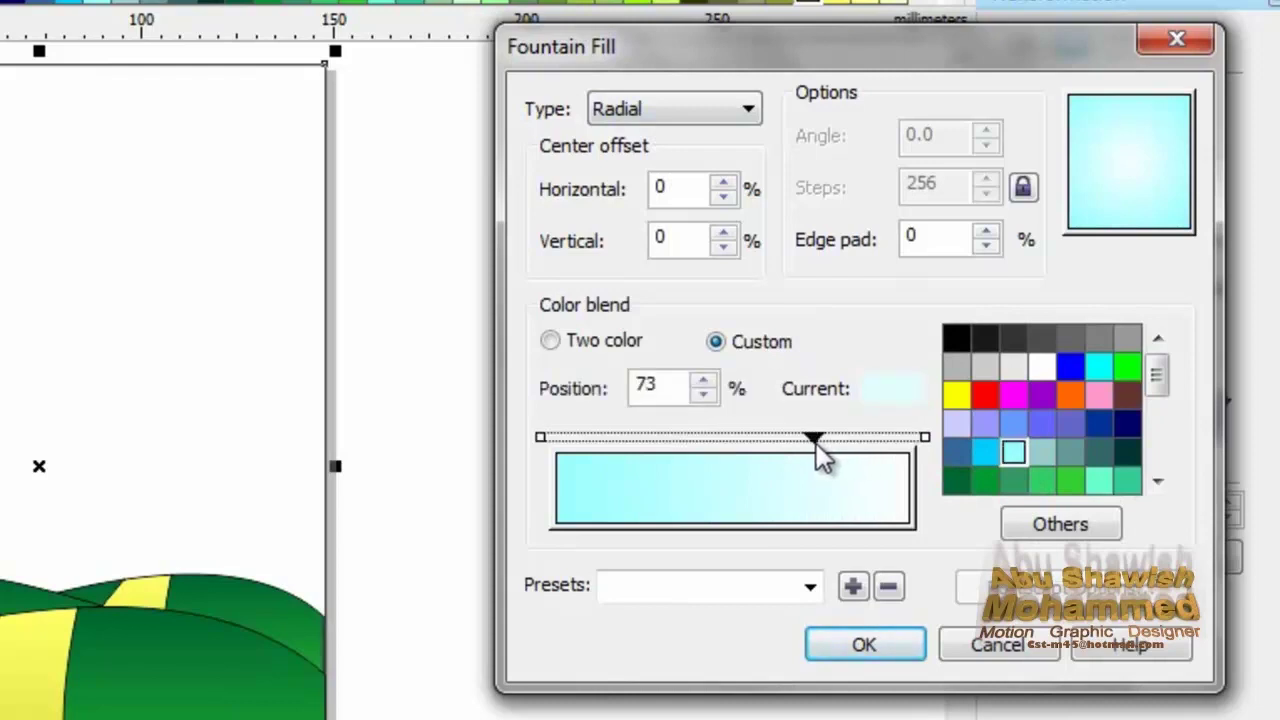
left_click(1040, 368)
double_click(875, 437)
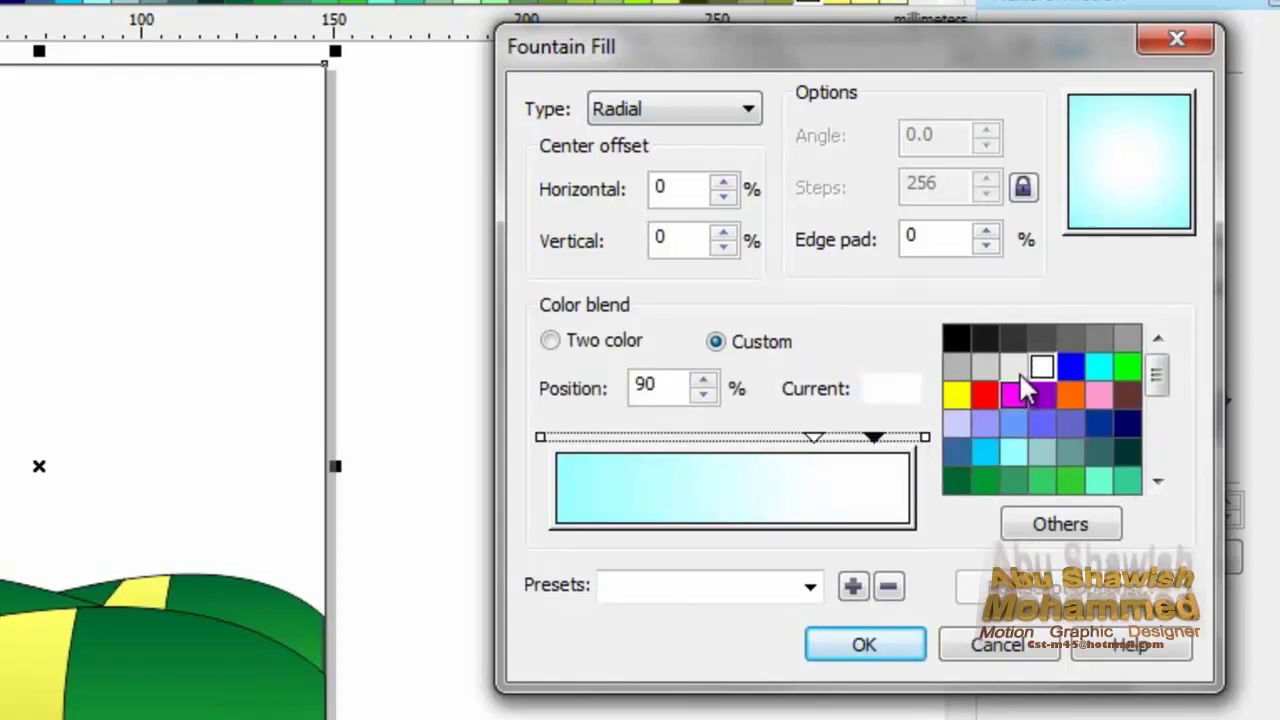
left_click(955, 397)
Offset the gradient center 17% horizontally and 25% vertically, narrow the yellow ring with the white stop at 88%, and apply the fill.
mouse_move(1131, 166)
left_mouse_down()
mouse_move(1163, 130)
mouse_move(1147, 130)
left_mouse_up()
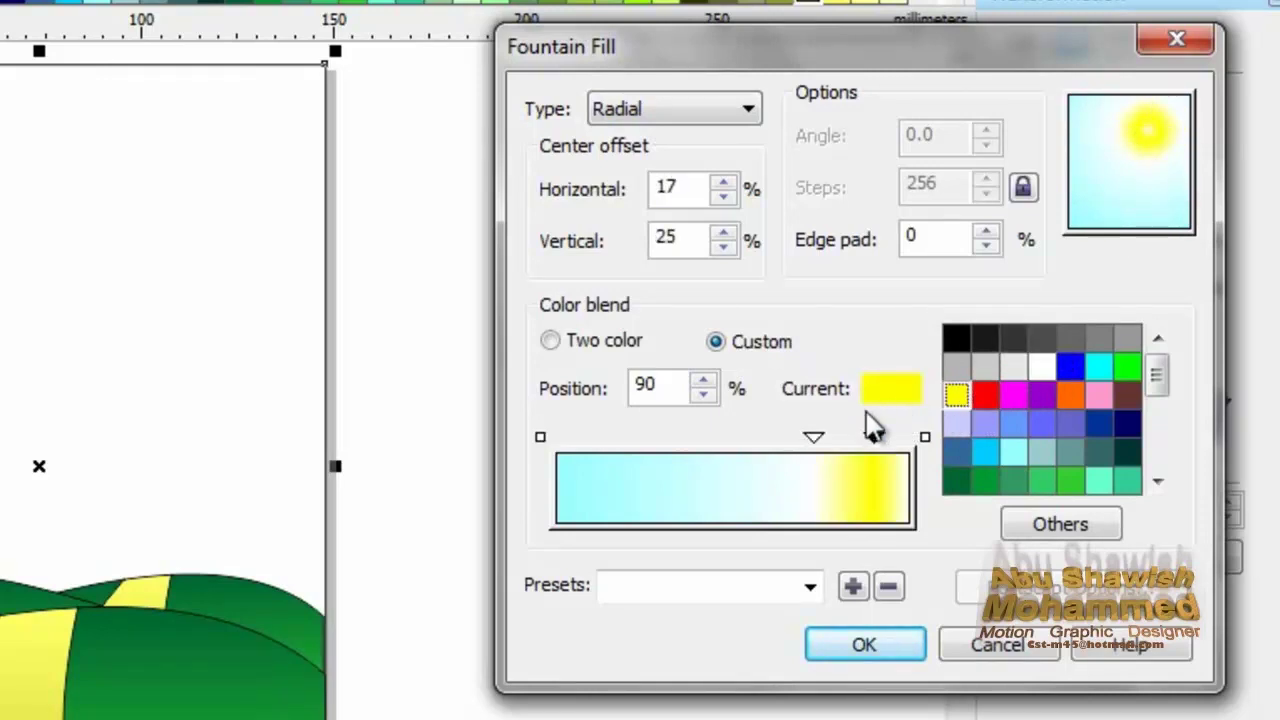
mouse_move(873, 441)
left_mouse_down()
mouse_move(887, 441)
mouse_move(849, 438)
mouse_move(864, 439)
left_mouse_up()
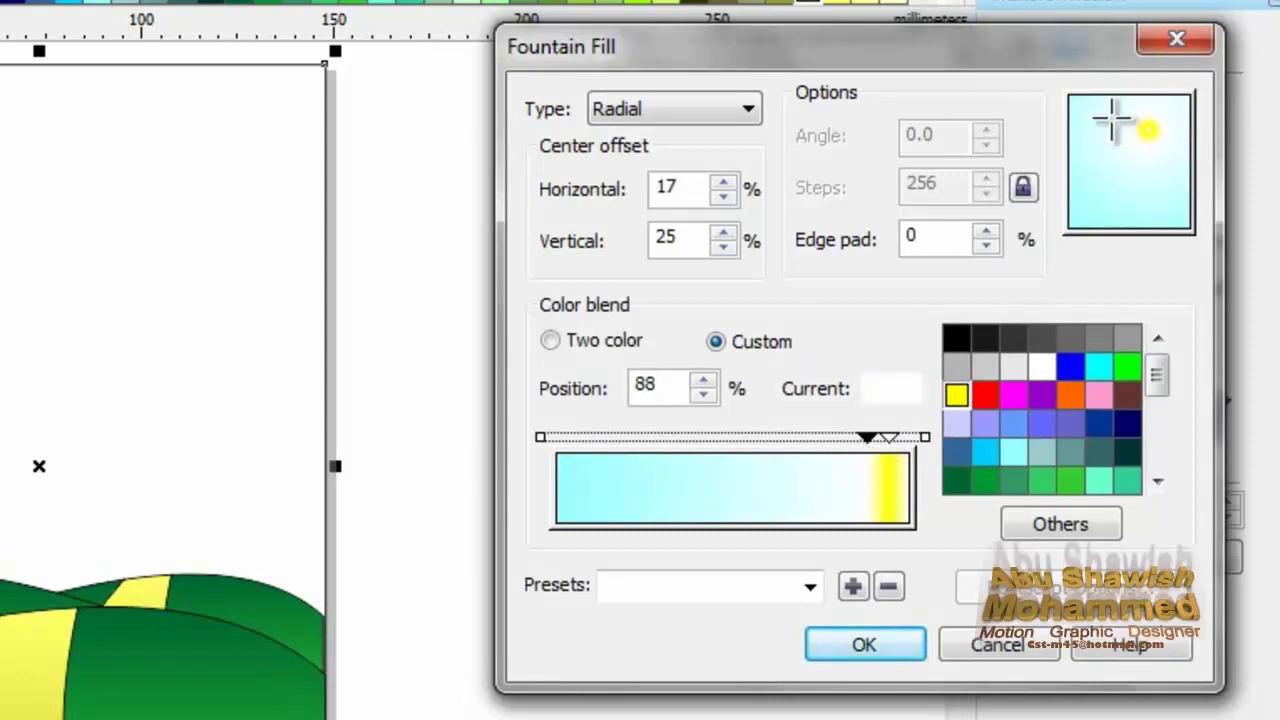
left_click(893, 641)
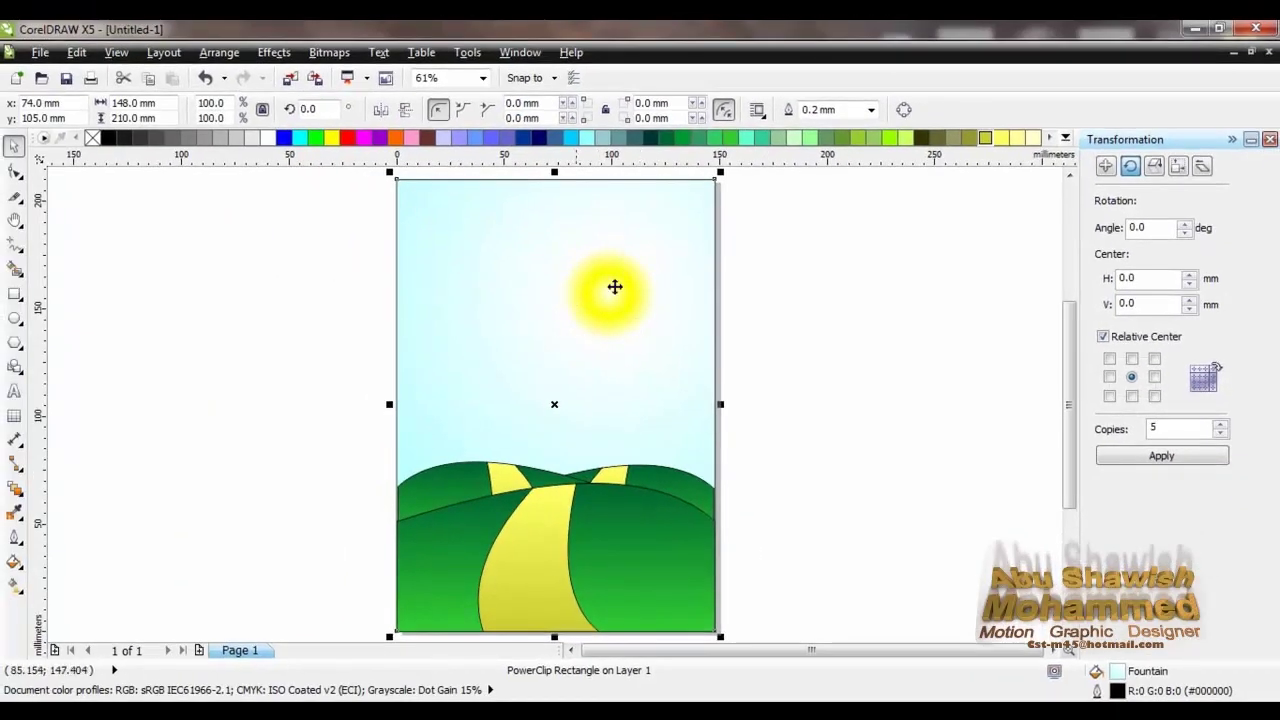
left_click(137, 272)
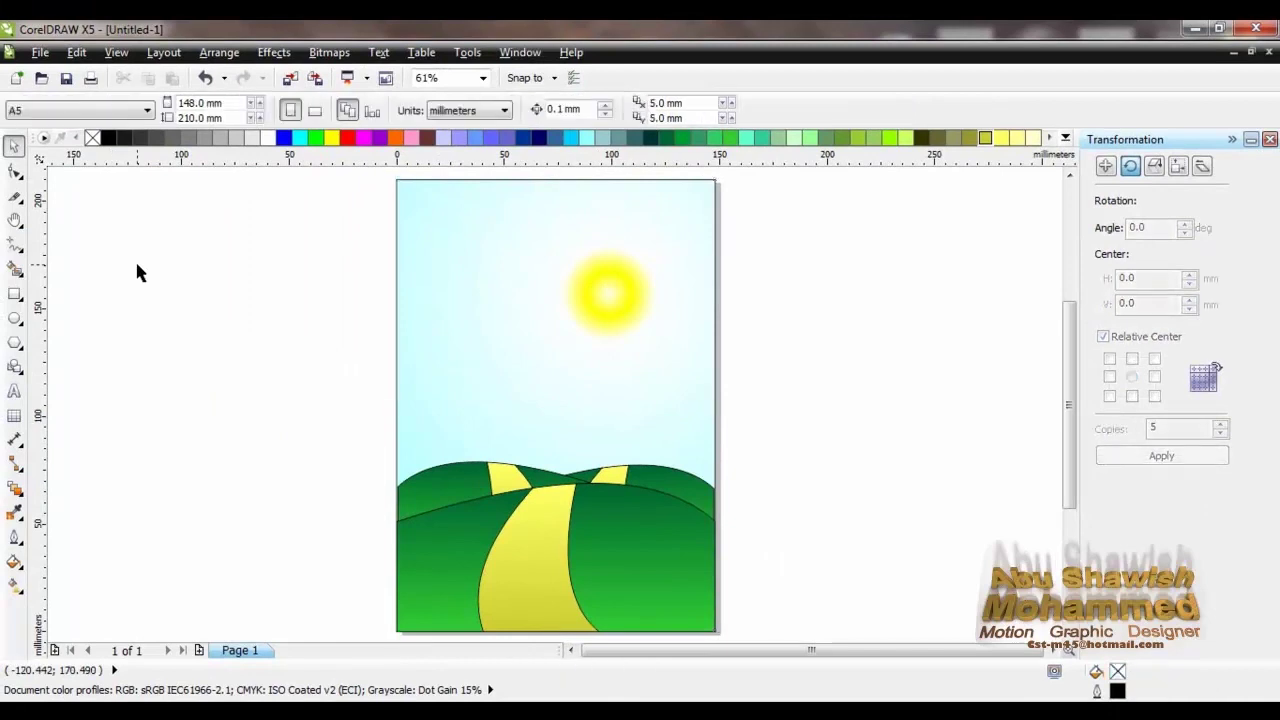
Draw overlapping ellipses in a cloud-shaped cluster beside the page, spanning about 101 × 45 mm in total.
left_click(15, 316)
left_click_drag(209, 299, 336, 383)
mouse_move(262, 349)
left_mouse_down()
mouse_move(398, 396)
mouse_move(357, 372)
left_mouse_up()
left_click_drag(209, 341, 244, 375)
left_click_drag(178, 326, 277, 387)
Fill all the cloud ellipses with white and weld them into a single cloud shape.
left_click(18, 148)
left_click_drag(72, 206, 420, 450)
left_click(268, 141)
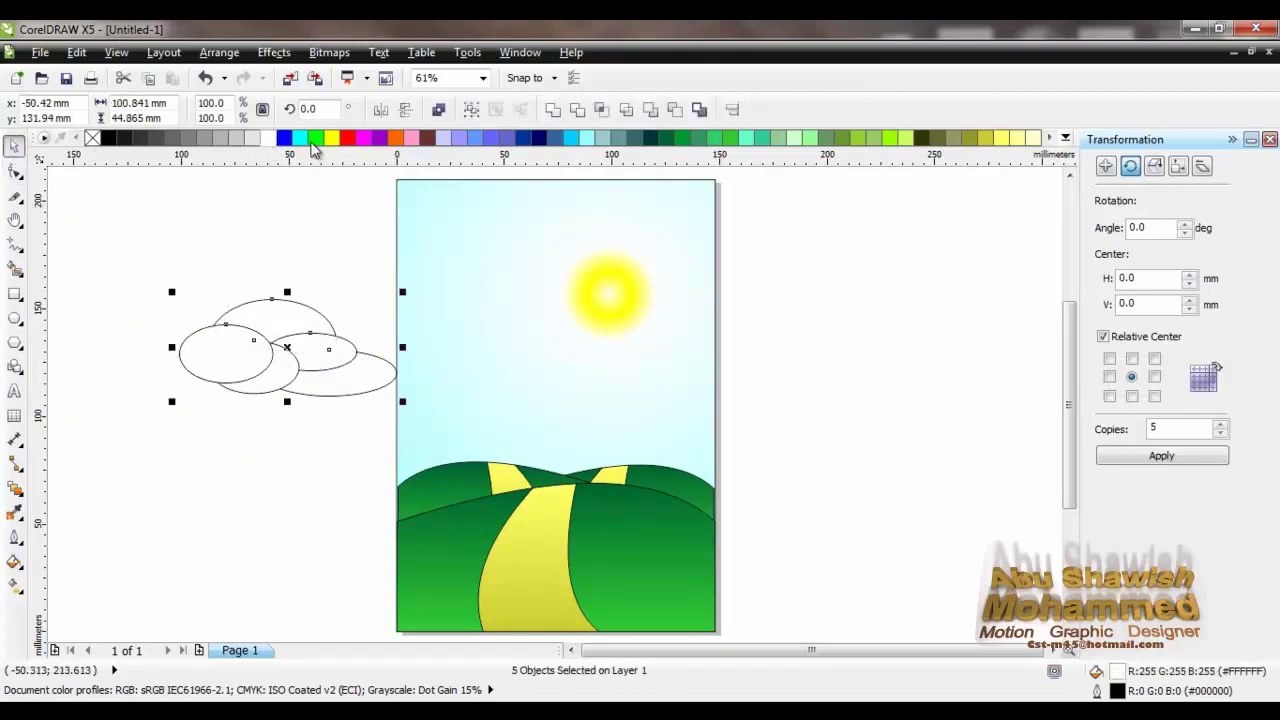
left_click(553, 110)
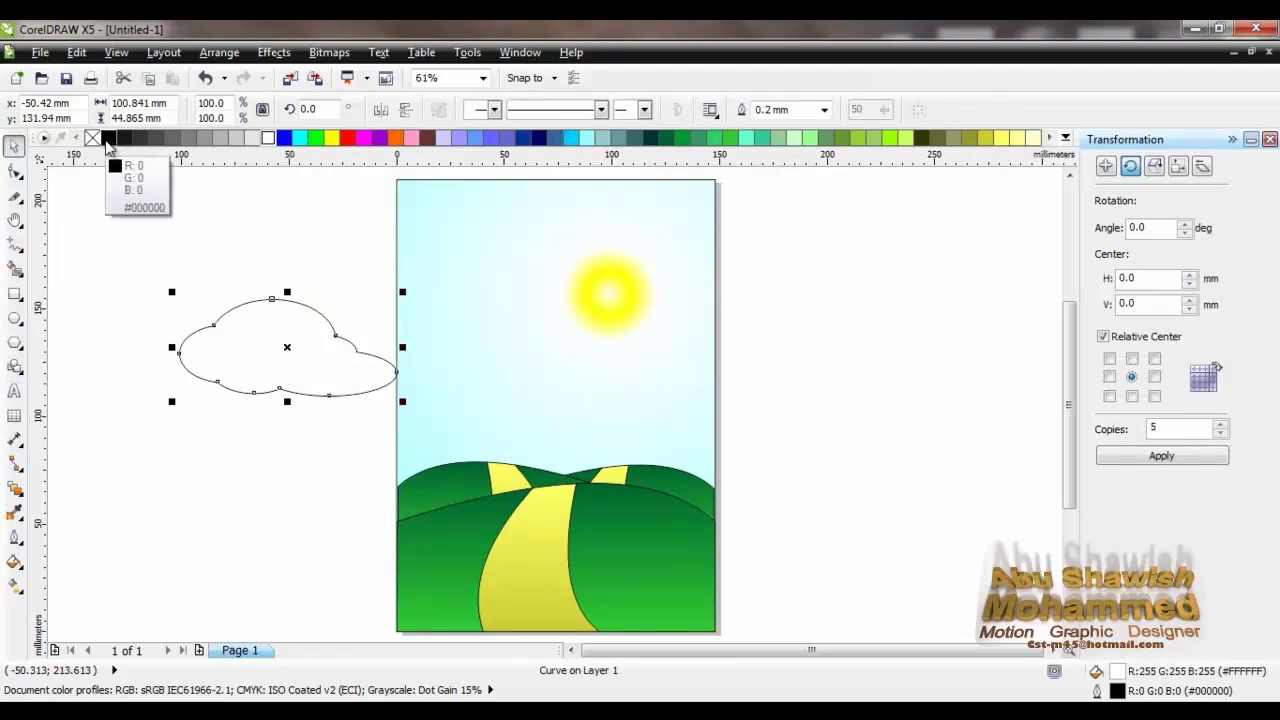
Remove the cloud's outline, scale it to about 57%, and place it in the sky to the left of the sun.
left_click_drag(306, 344, 517, 359)
right_click(92, 137)
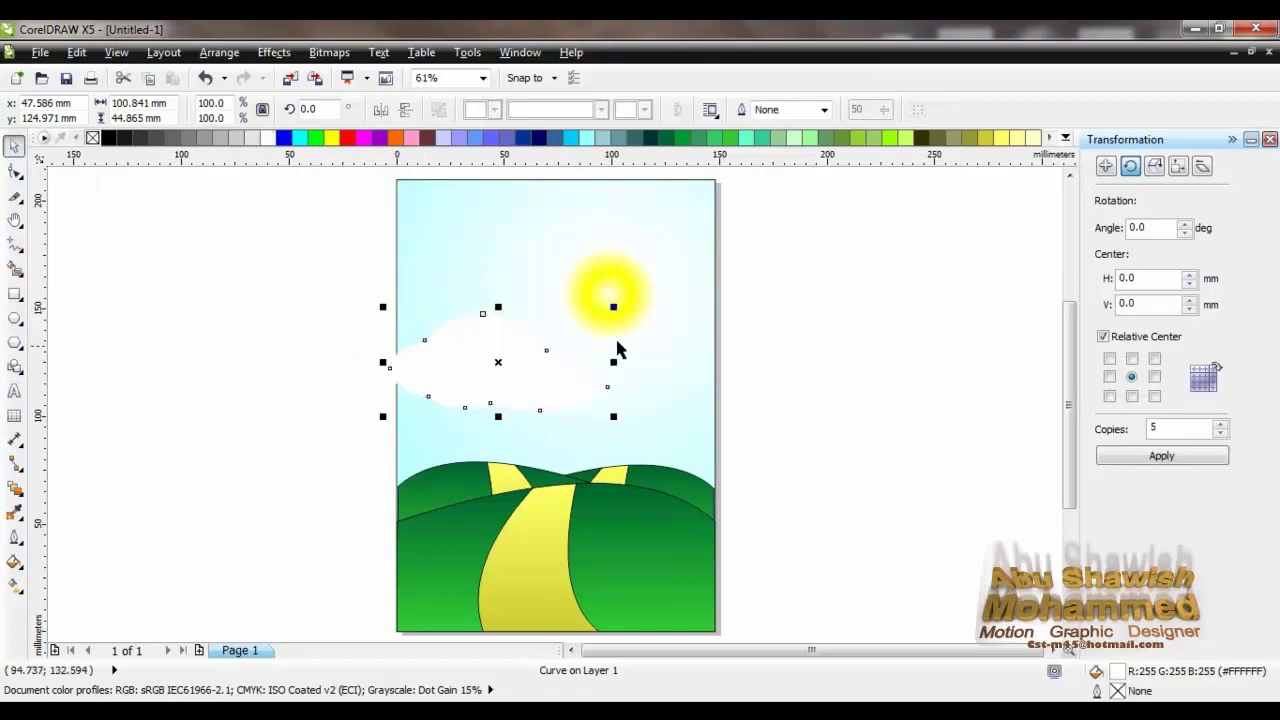
left_click_drag(616, 310, 490, 312)
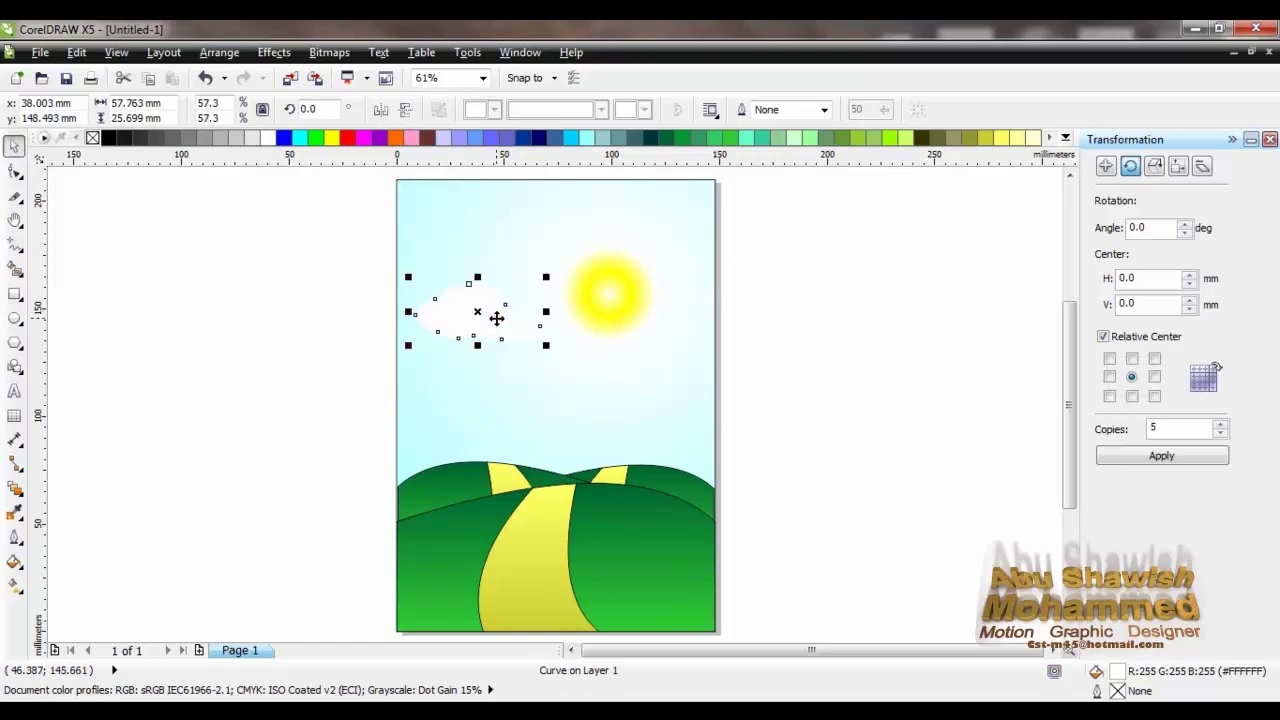
Apply a linear transparency to the cloud, running straight down from its top edge to just below its base.
left_click(16, 490)
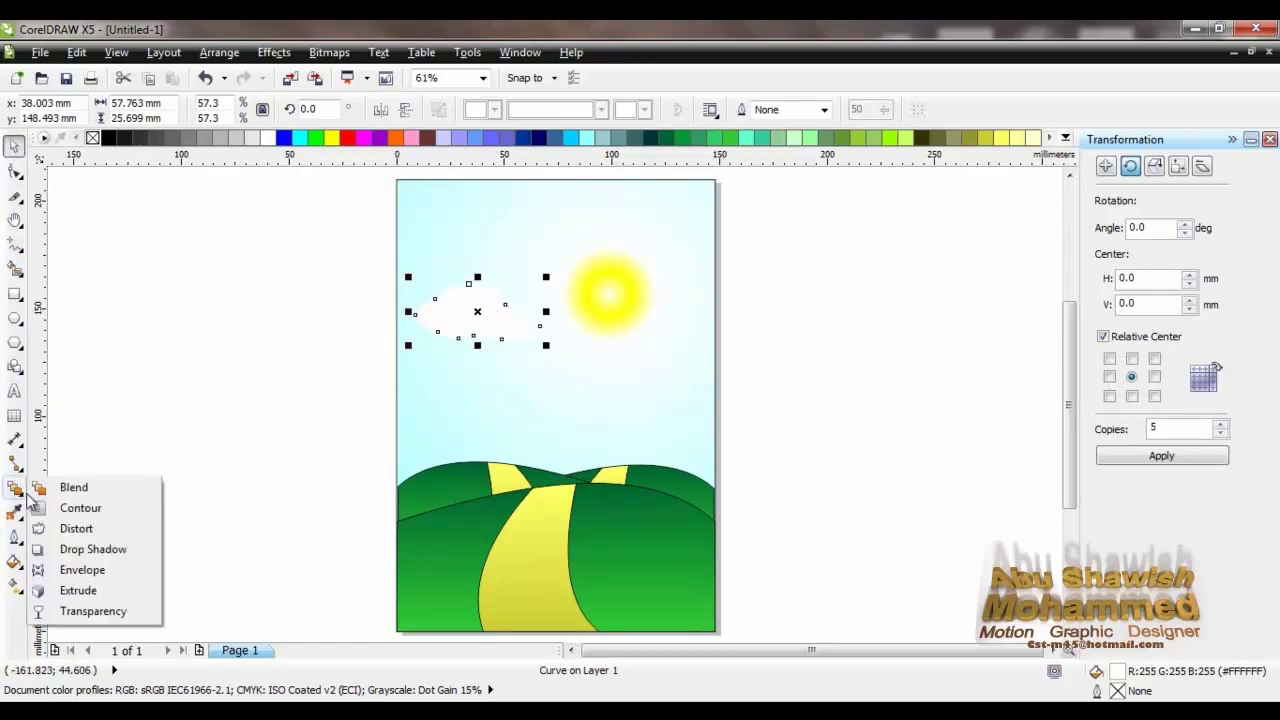
left_click(70, 608)
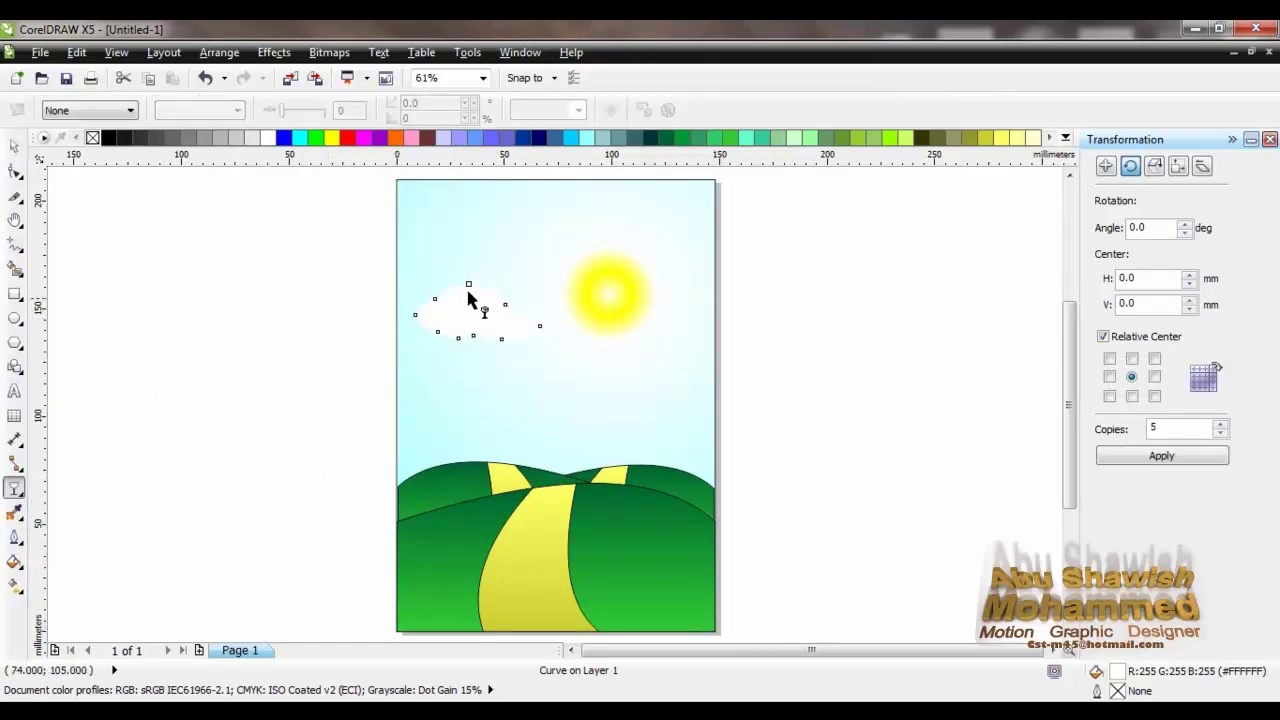
left_click_drag(469, 286, 472, 358)
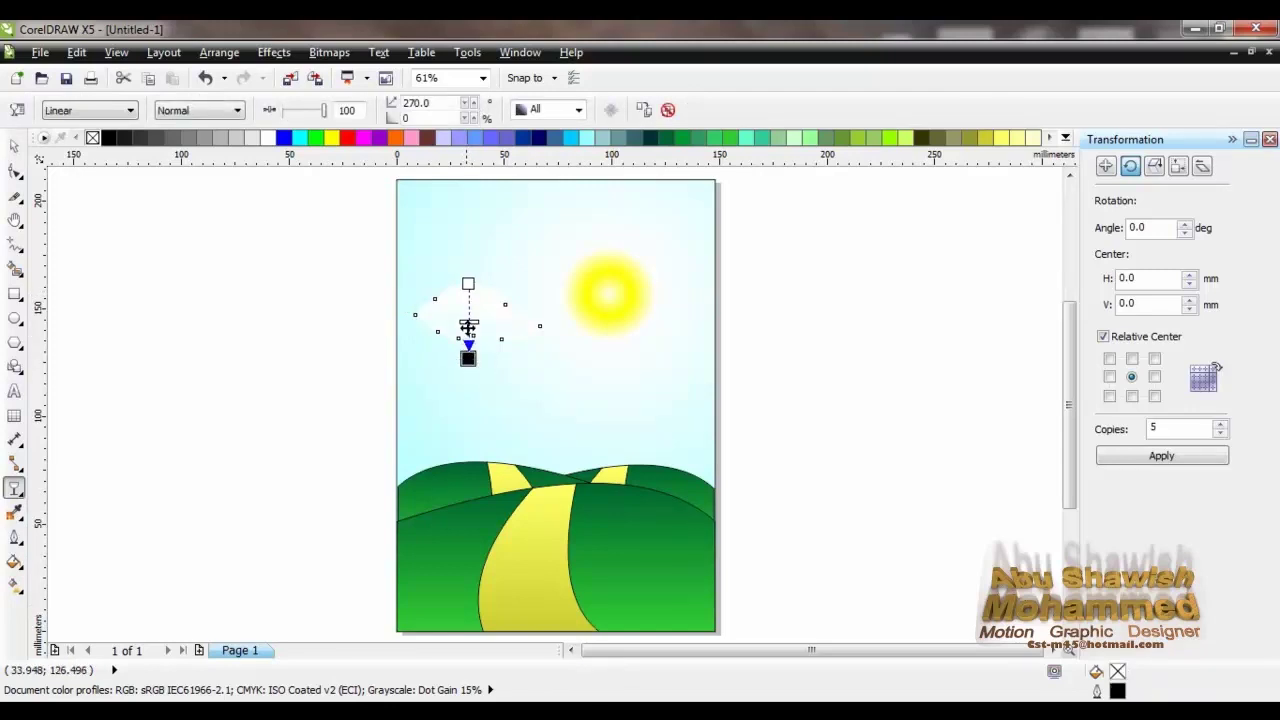
Move the cloud higher, duplicate it, mirror the copy horizontally, and place it at a smaller size above and left of the sun.
key("space")
left_click_drag(468, 335, 472, 308)
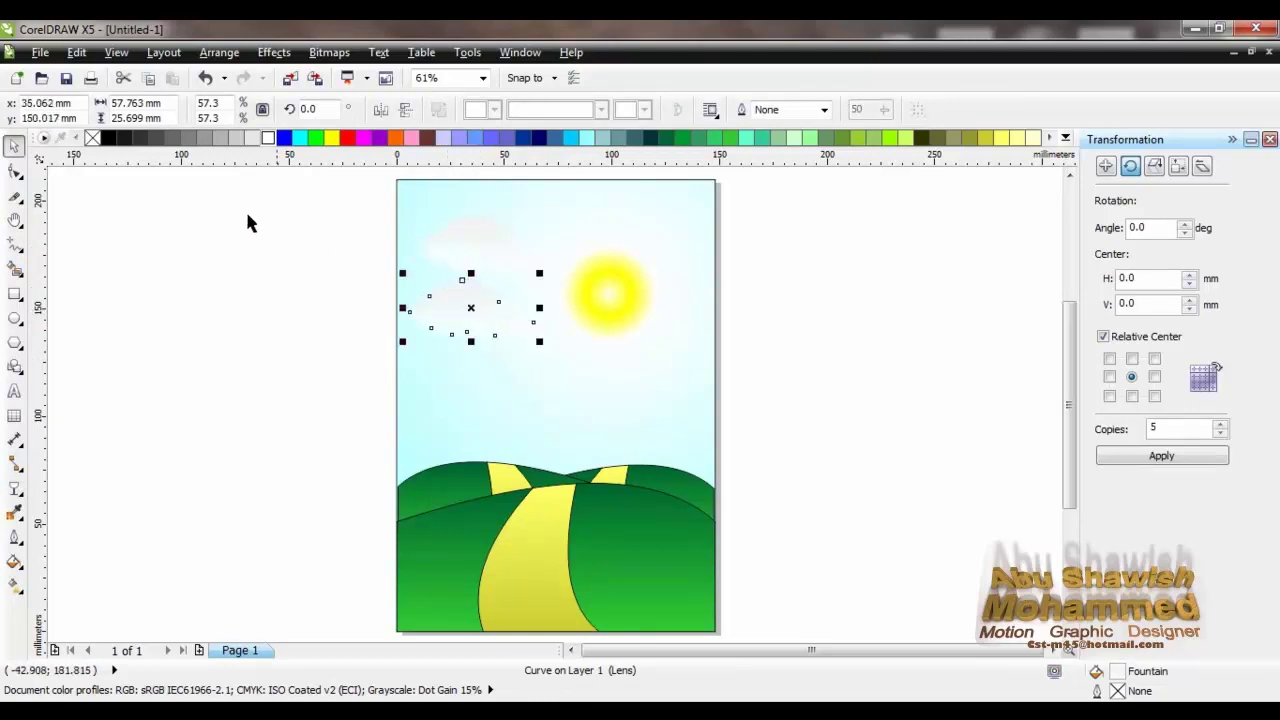
left_click(389, 107)
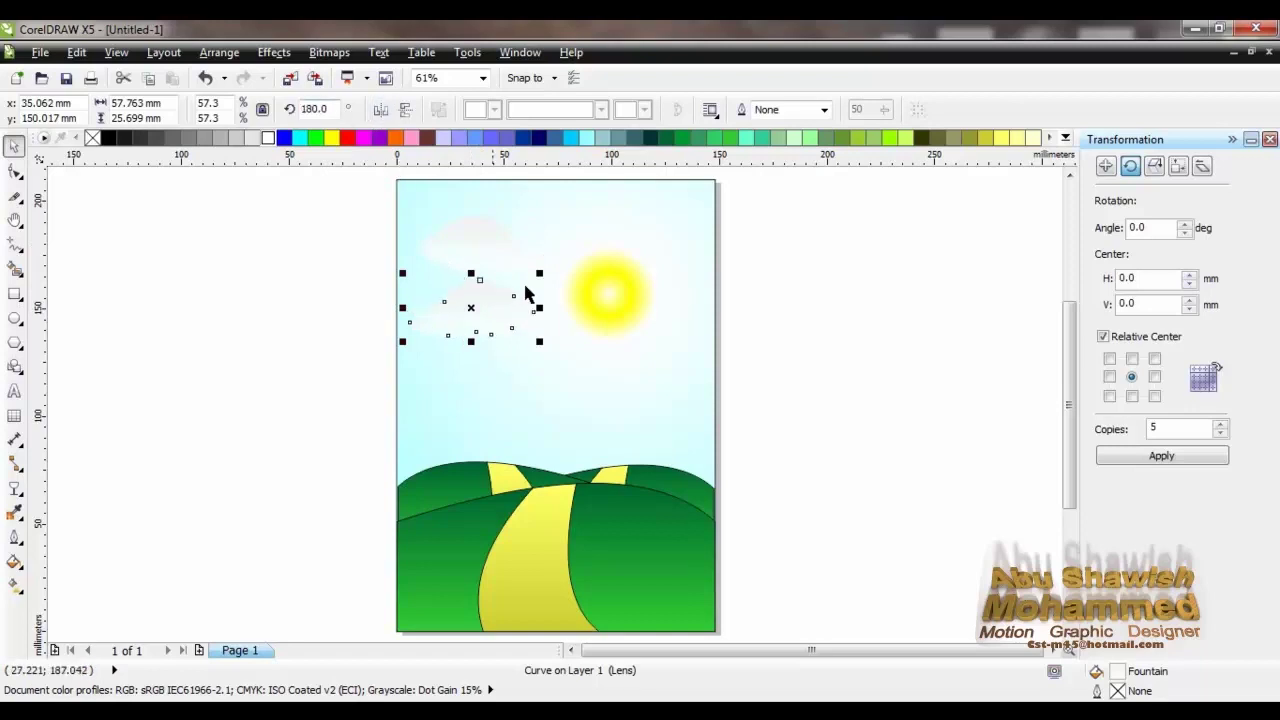
left_click_drag(541, 273, 481, 307)
left_click(386, 352)
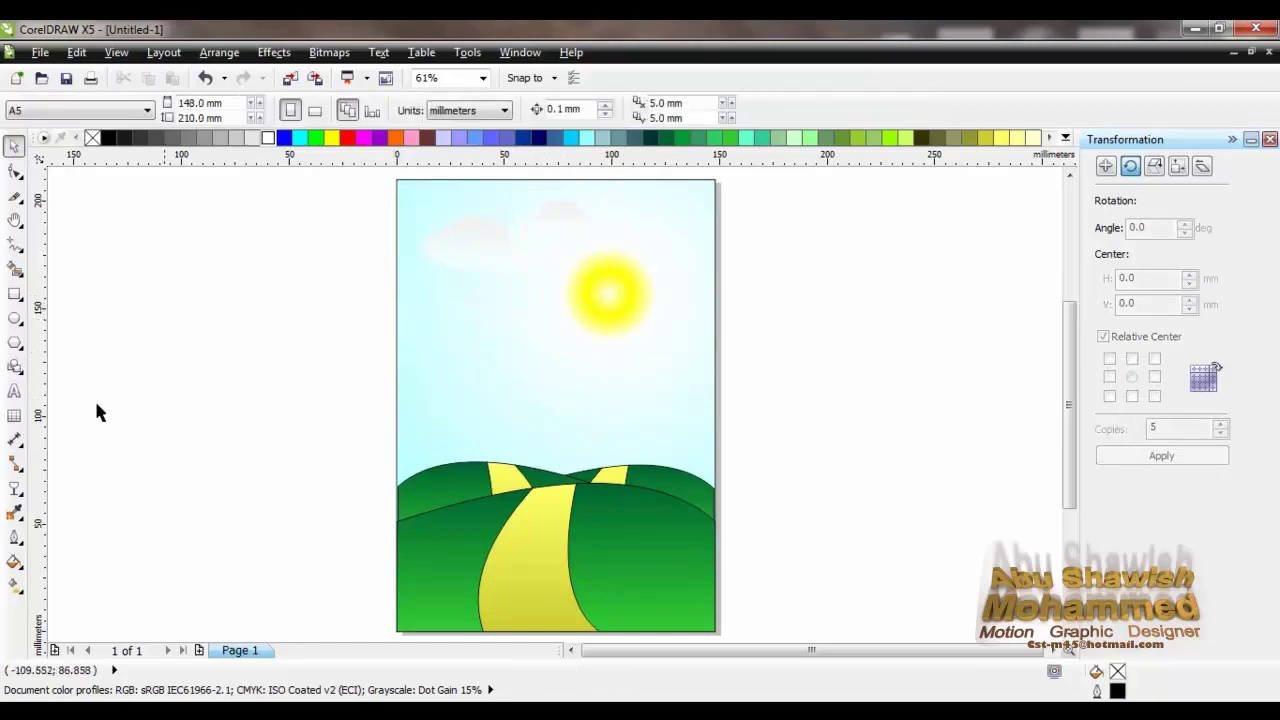
Spray a bird into the sky below the clouds with the Artistic Media sprayer, using the flying birds pattern from the Misc category.
left_click(16, 250)
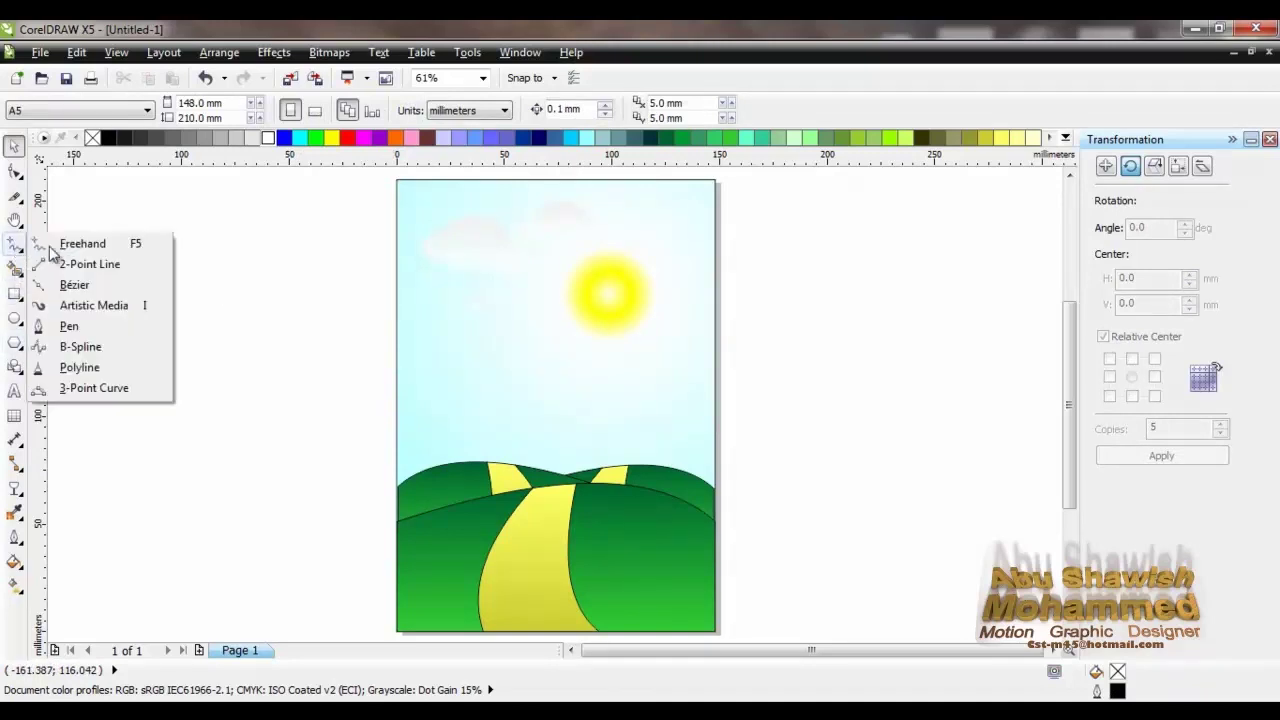
left_click(96, 305)
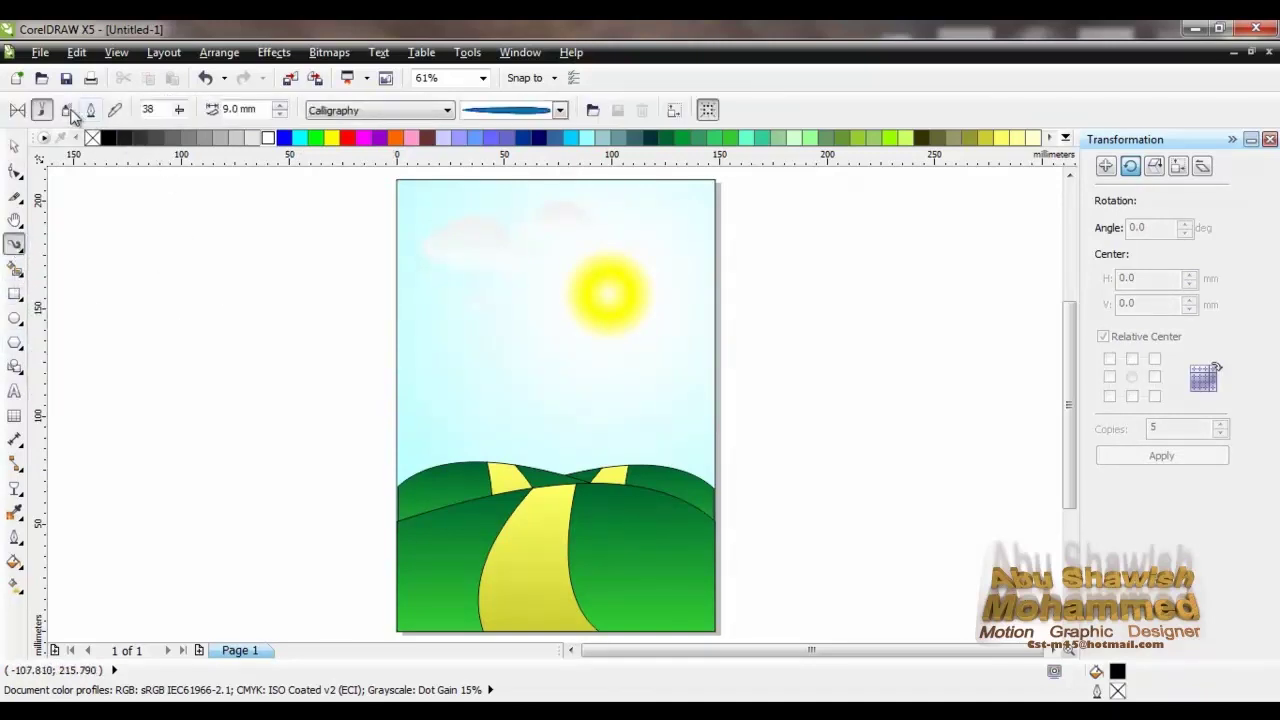
left_click(67, 108)
left_click(252, 112)
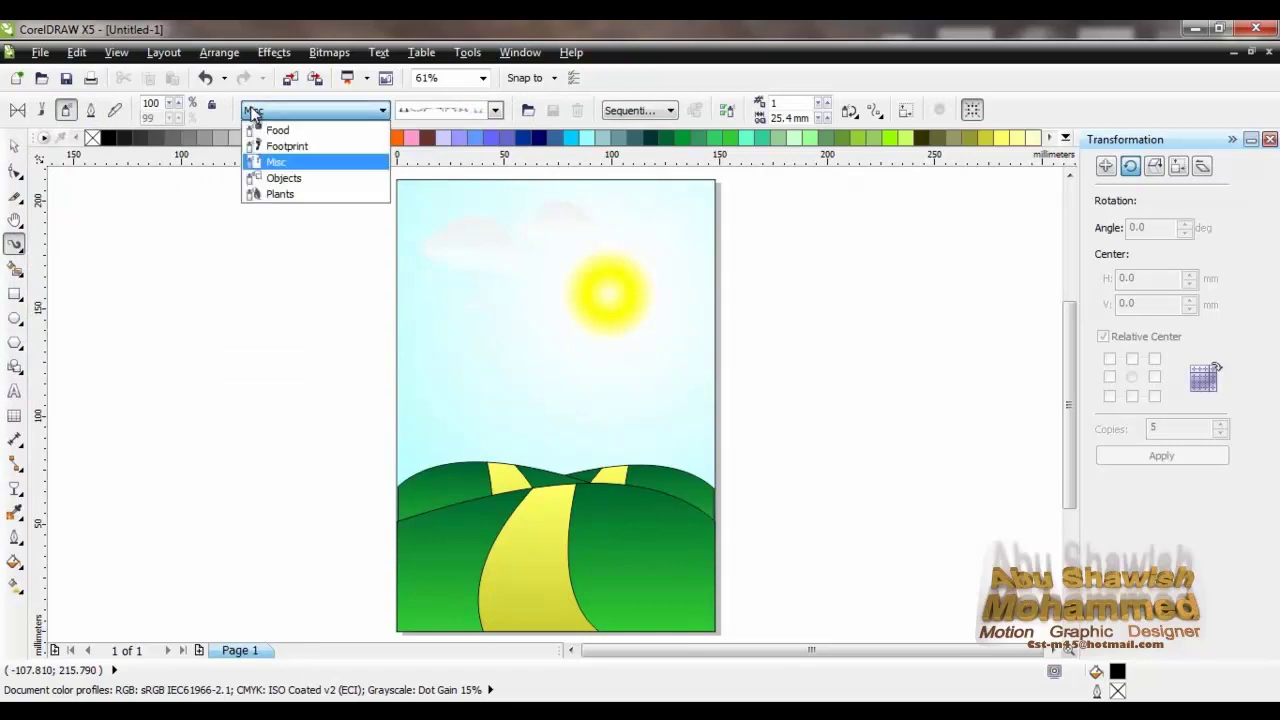
left_click(301, 168)
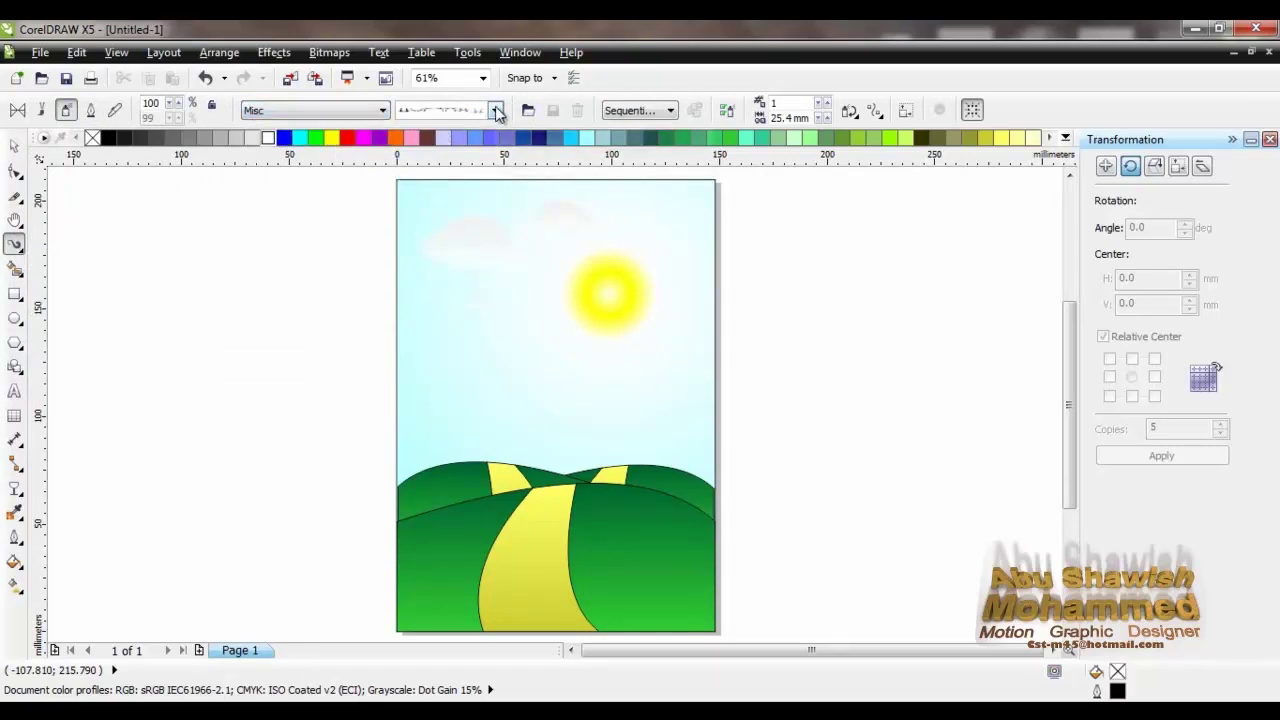
left_click(495, 110)
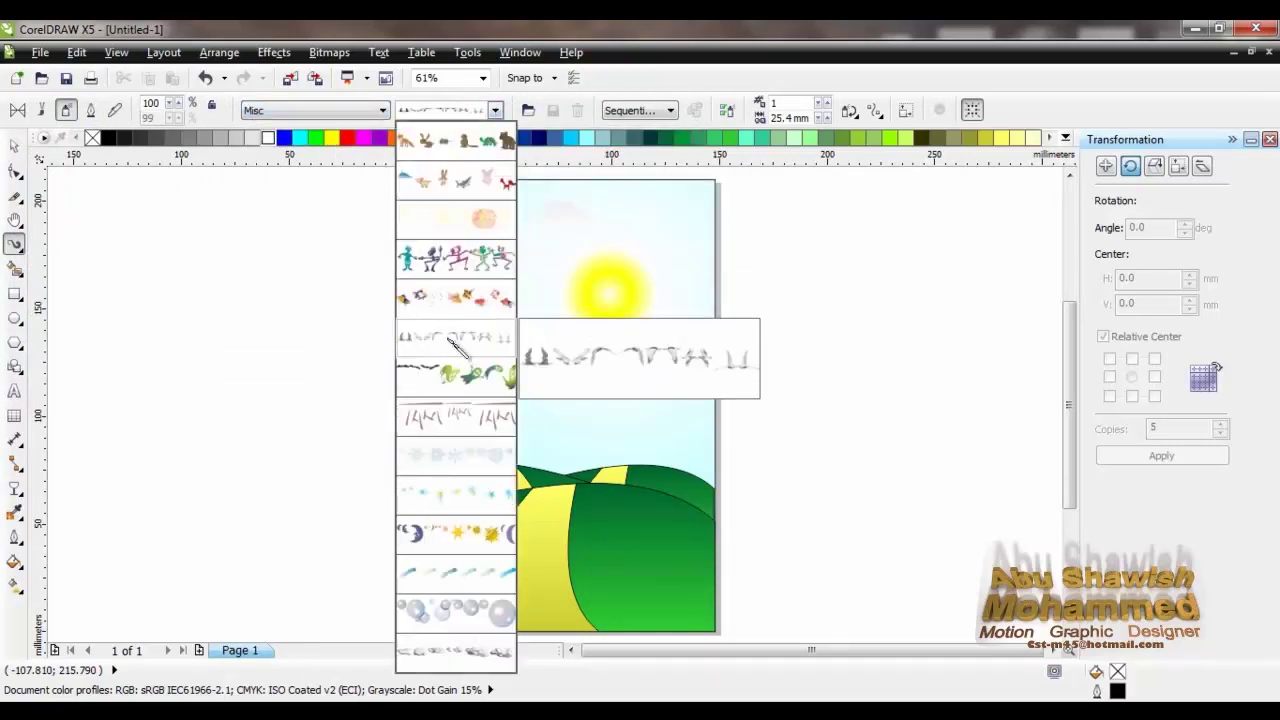
left_click(452, 343)
left_click_drag(457, 349, 476, 344)
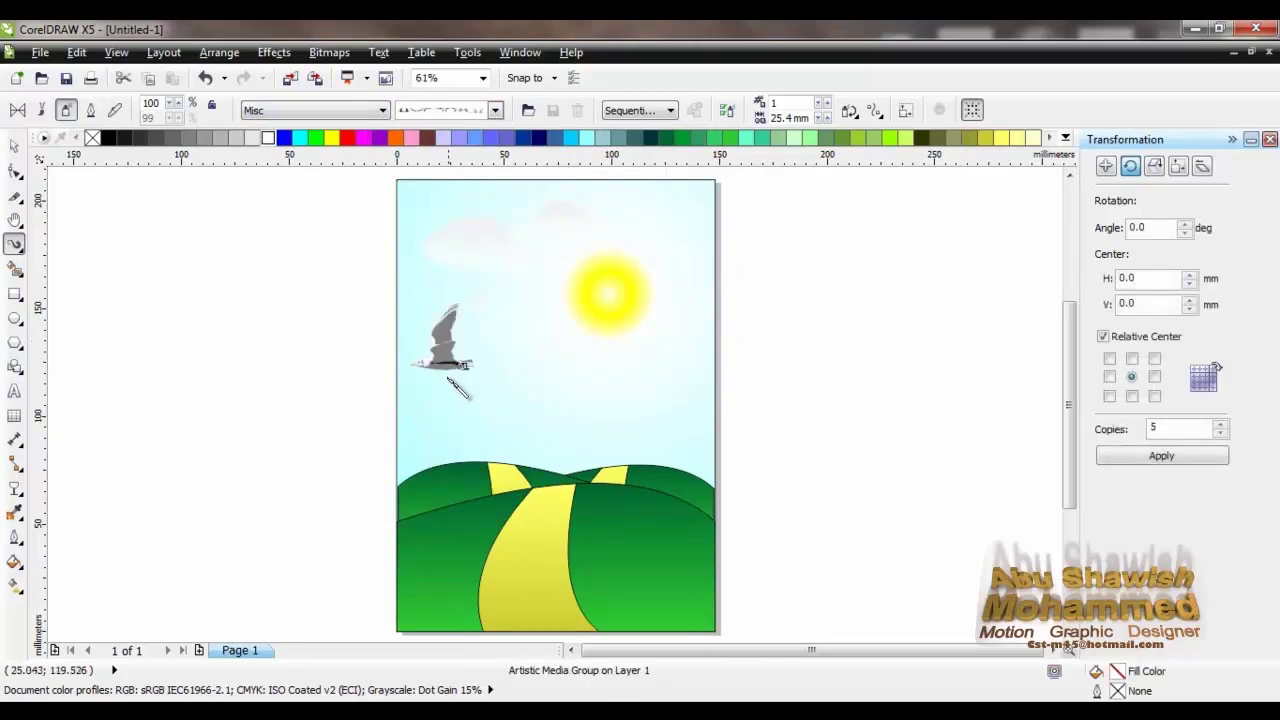
Set the sprayed bird's order to Randomly and its size to 50%, and shift it slightly right and down in the sky.
left_click(652, 116)
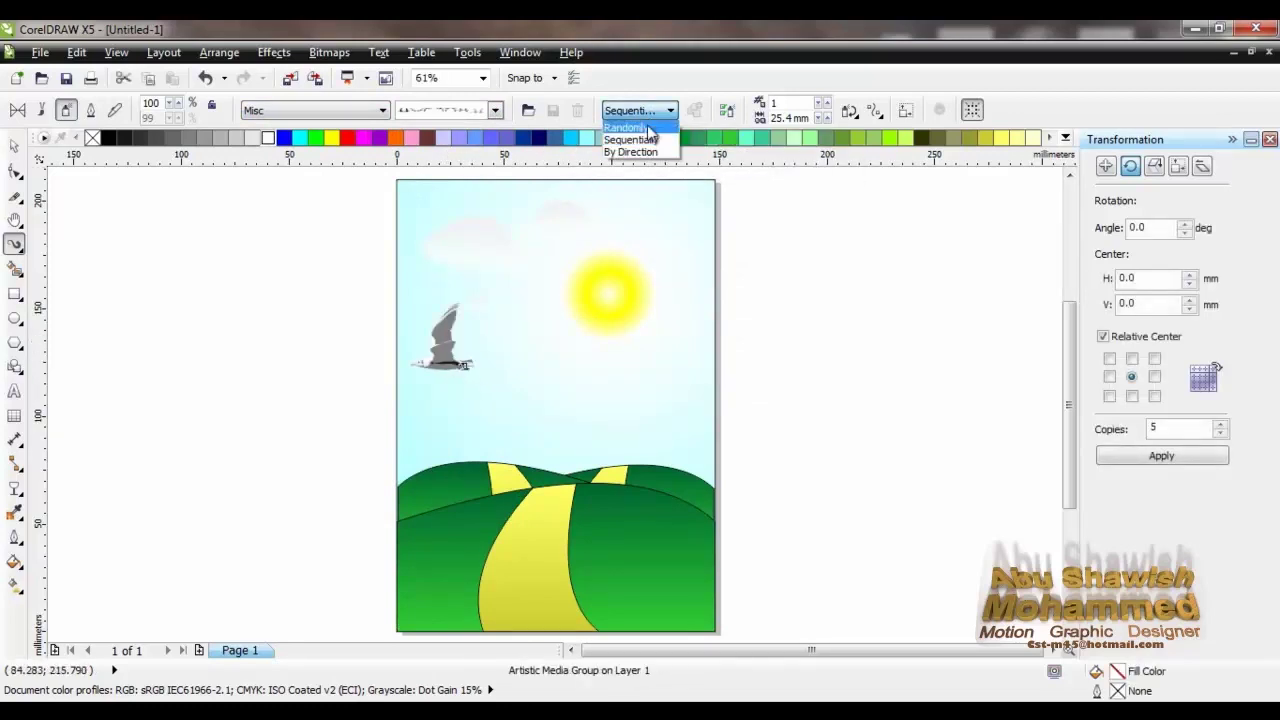
left_click(630, 135)
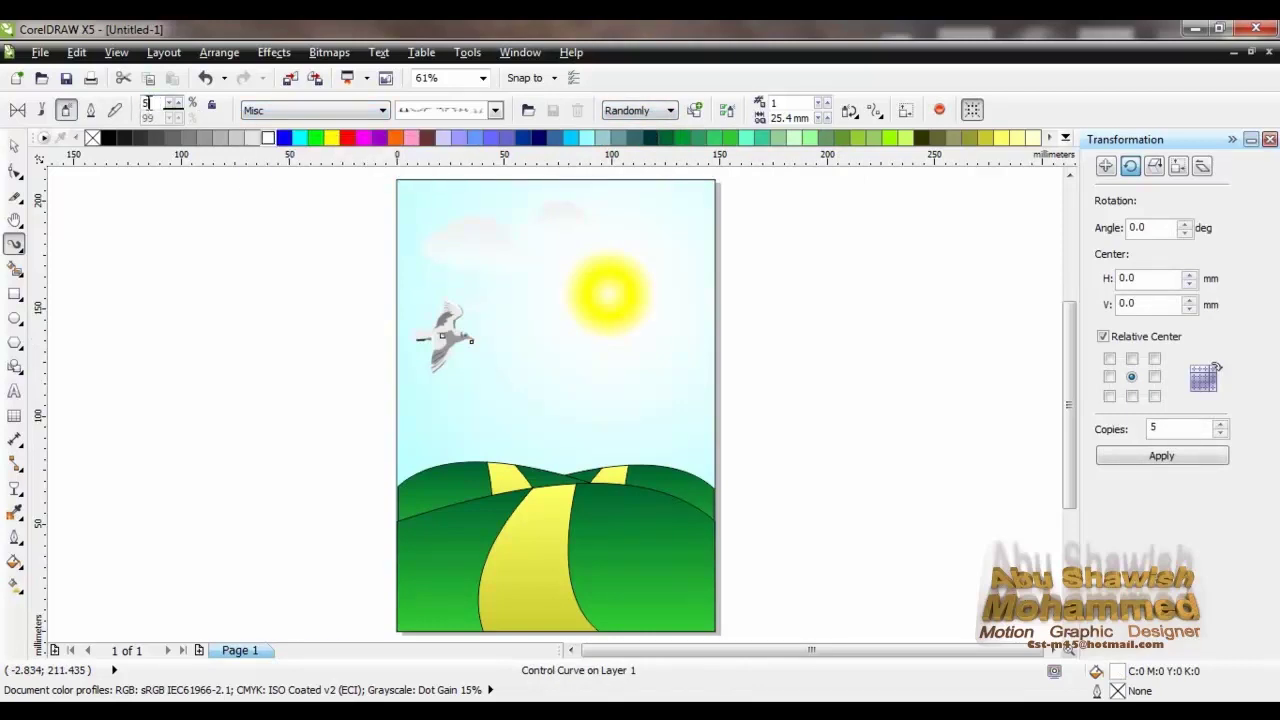
key("Return")
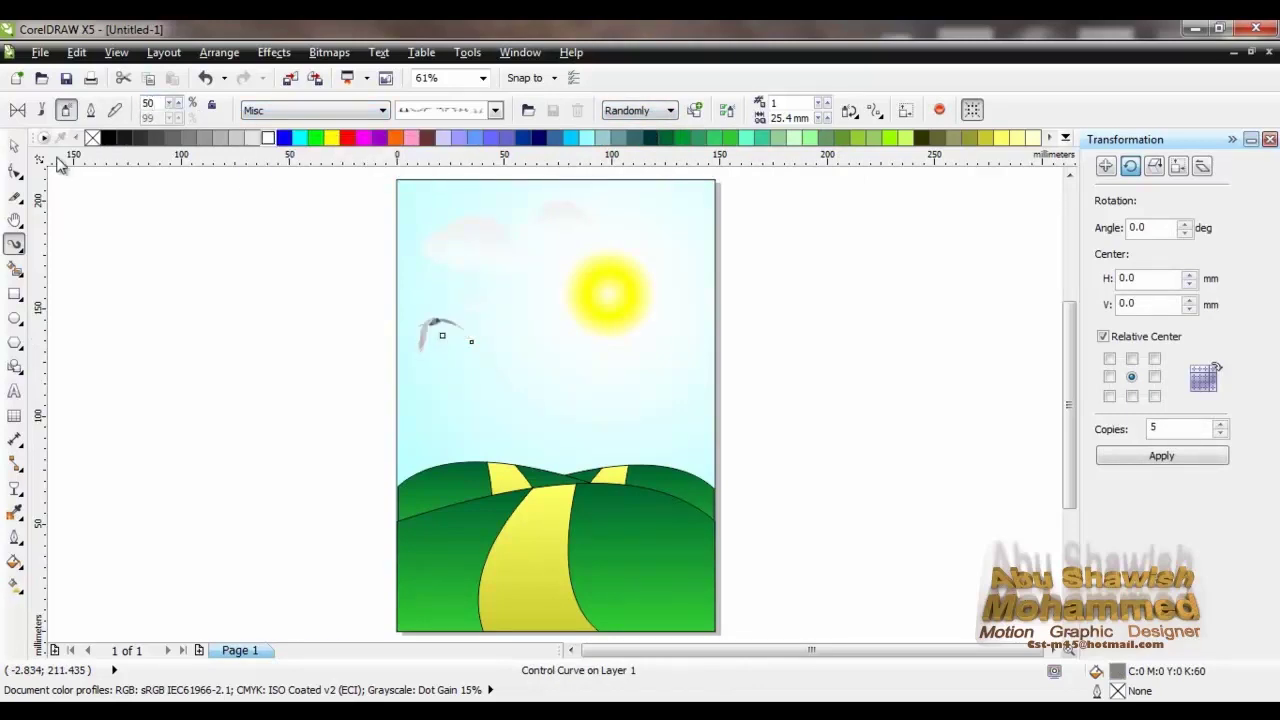
left_click(14, 146)
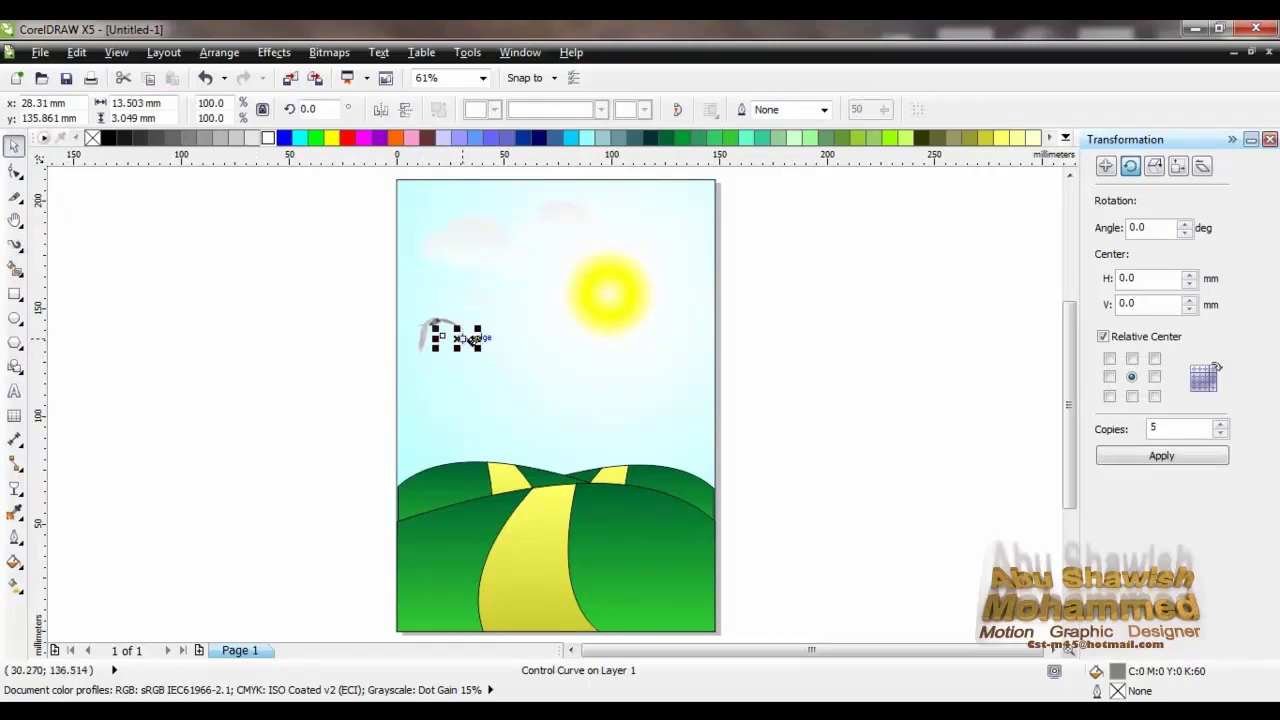
left_click(494, 352)
left_click(295, 362)
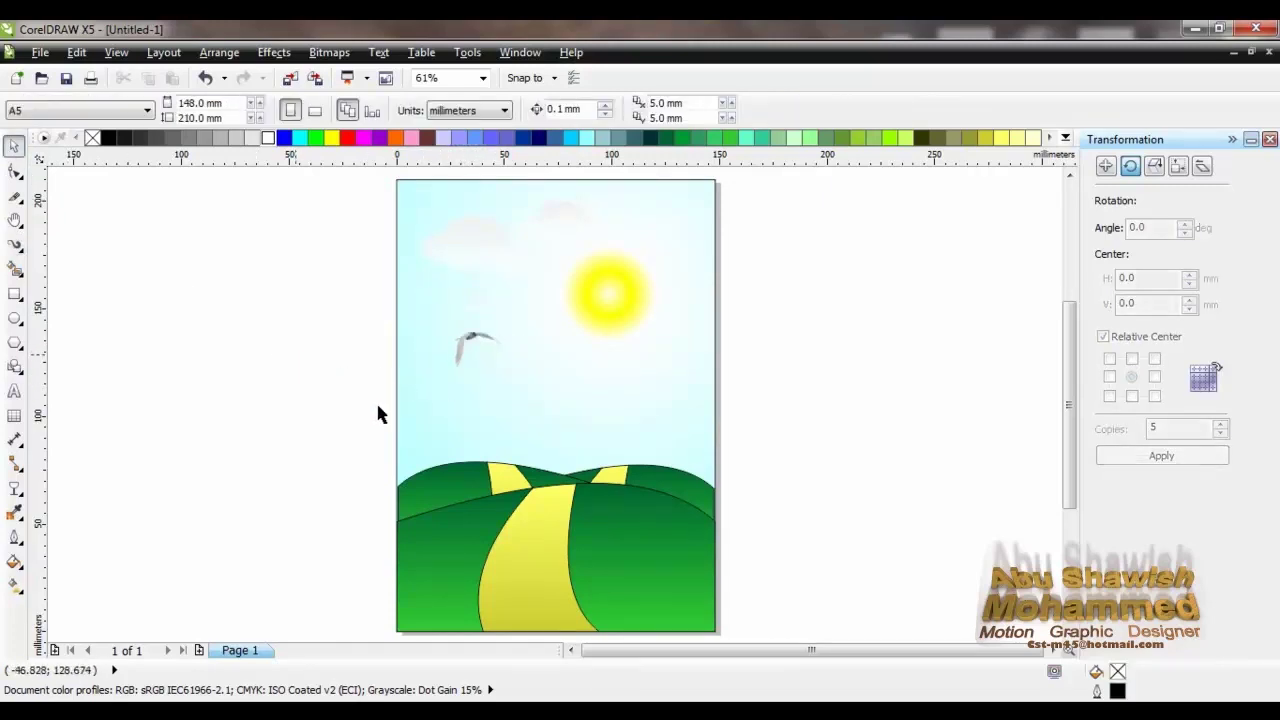
Spray a second short stroke of birds in the sky below the sun, with Randomly as spray order and 50% size.
key("i")
left_click(473, 340)
mouse_move(660, 379)
left_mouse_down()
mouse_move(630, 406)
mouse_move(577, 398)
left_mouse_up()
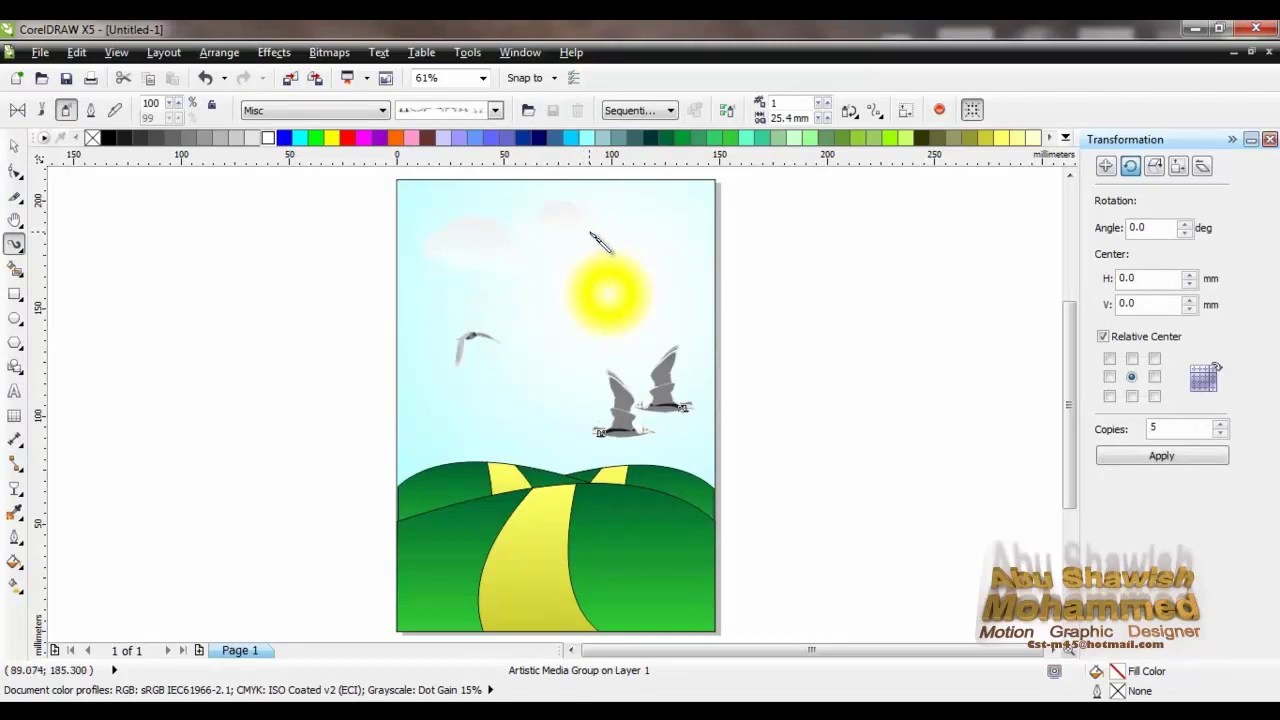
left_click(640, 110)
left_click(630, 131)
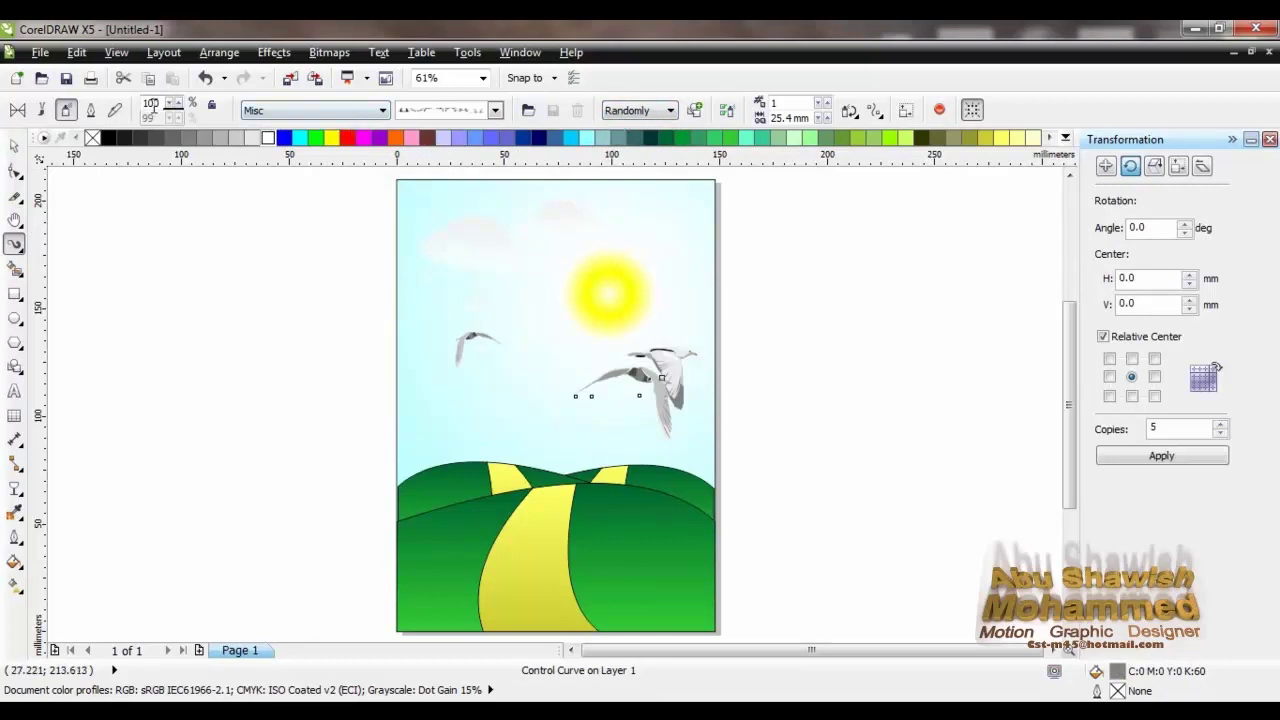
key("Return")
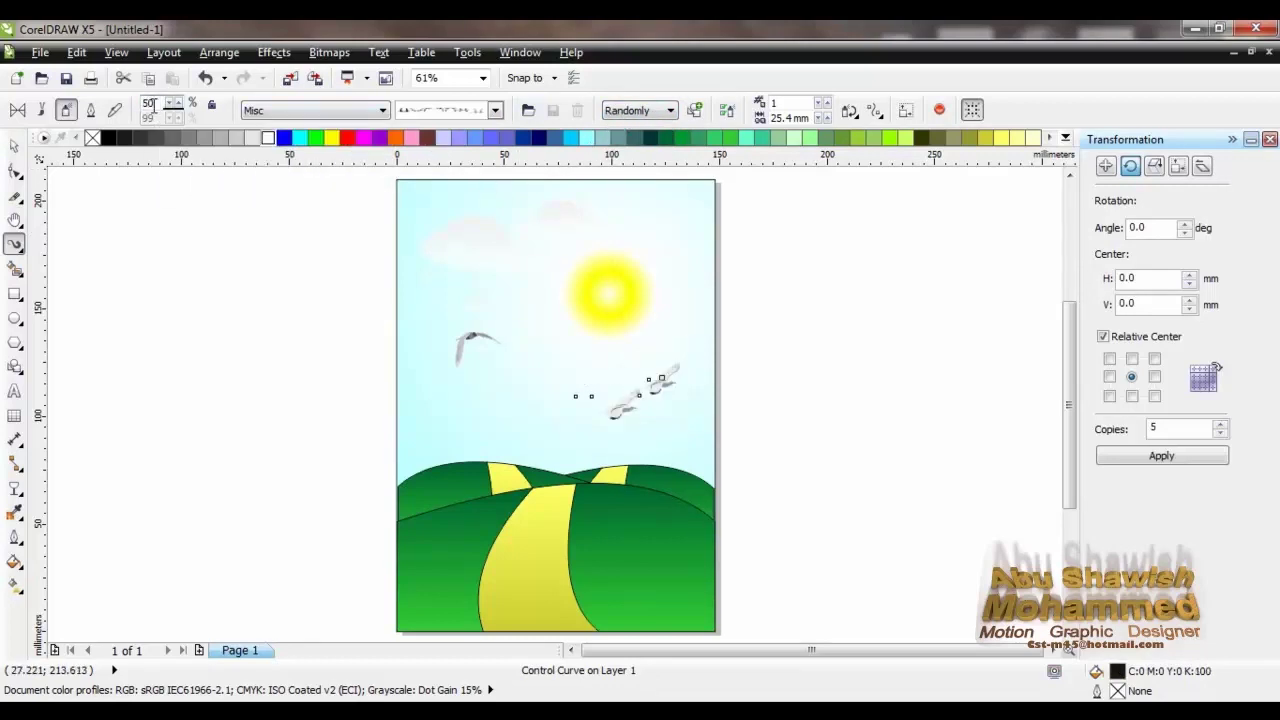
left_click(14, 146)
key("Escape")
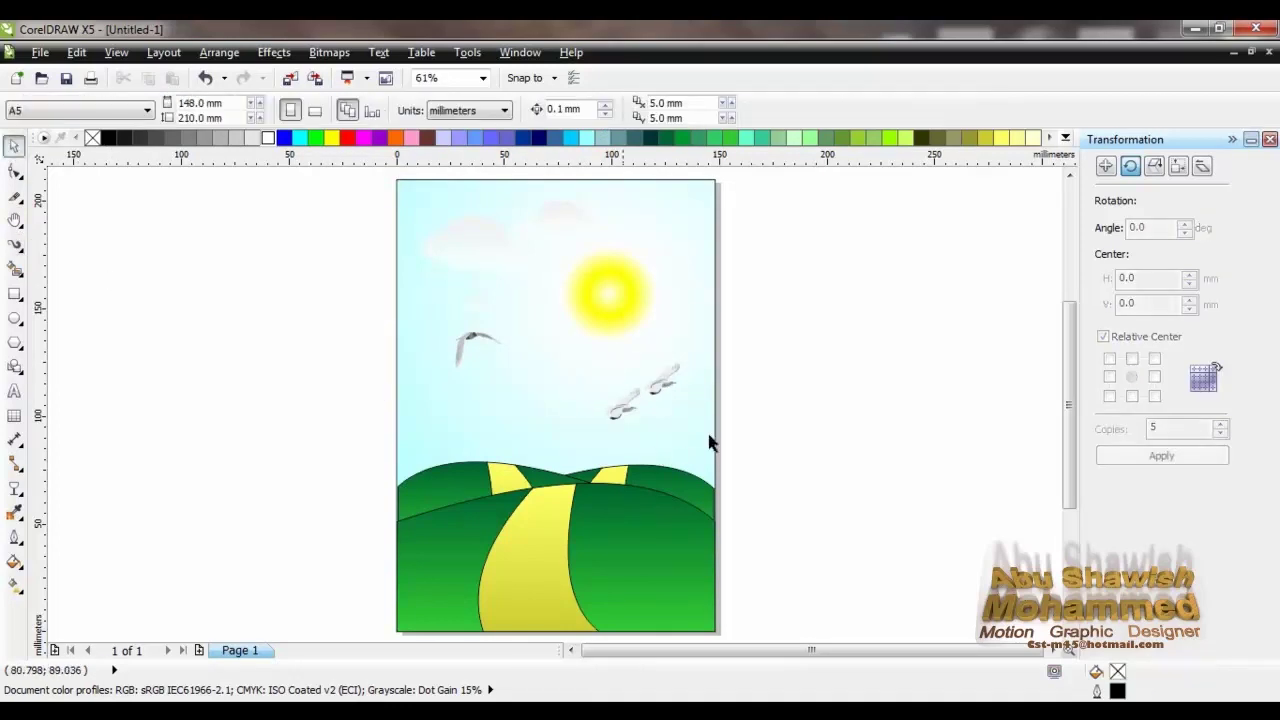
Reapply the Randomly spray order to the birds below the sun to get different bird poses.
left_click(658, 388)
left_click(640, 110)
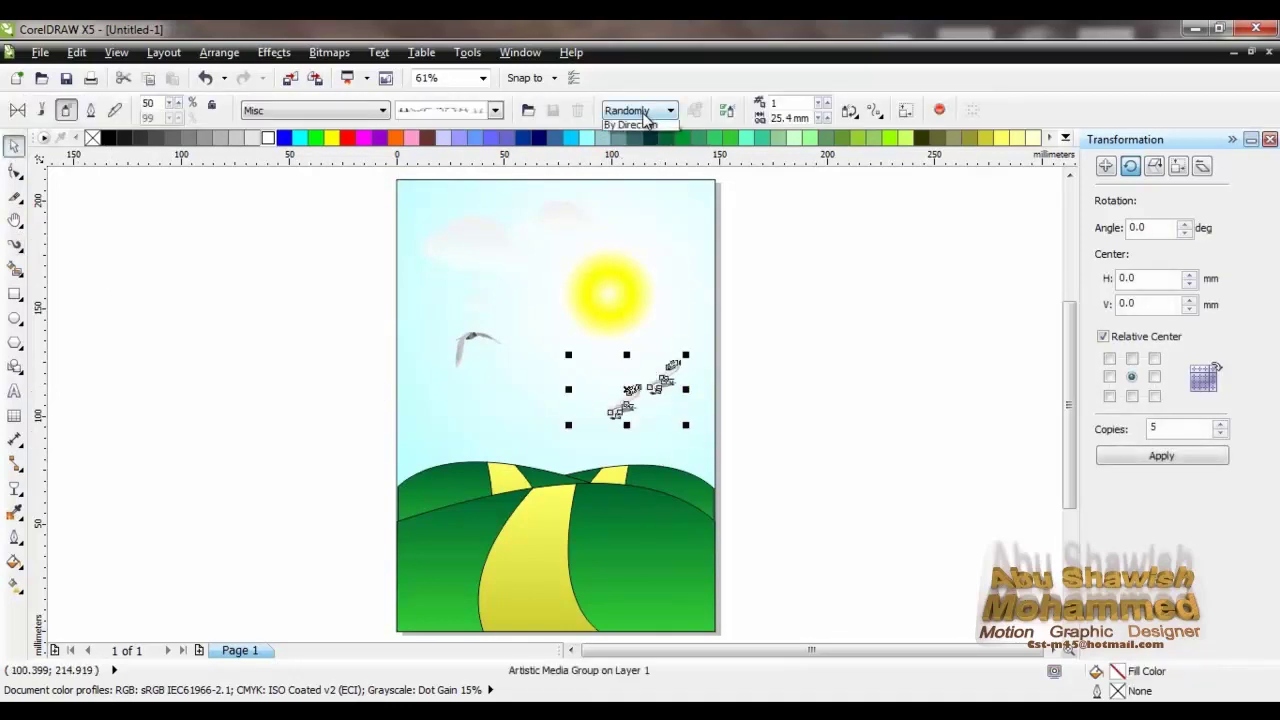
left_click(640, 127)
key("Escape")
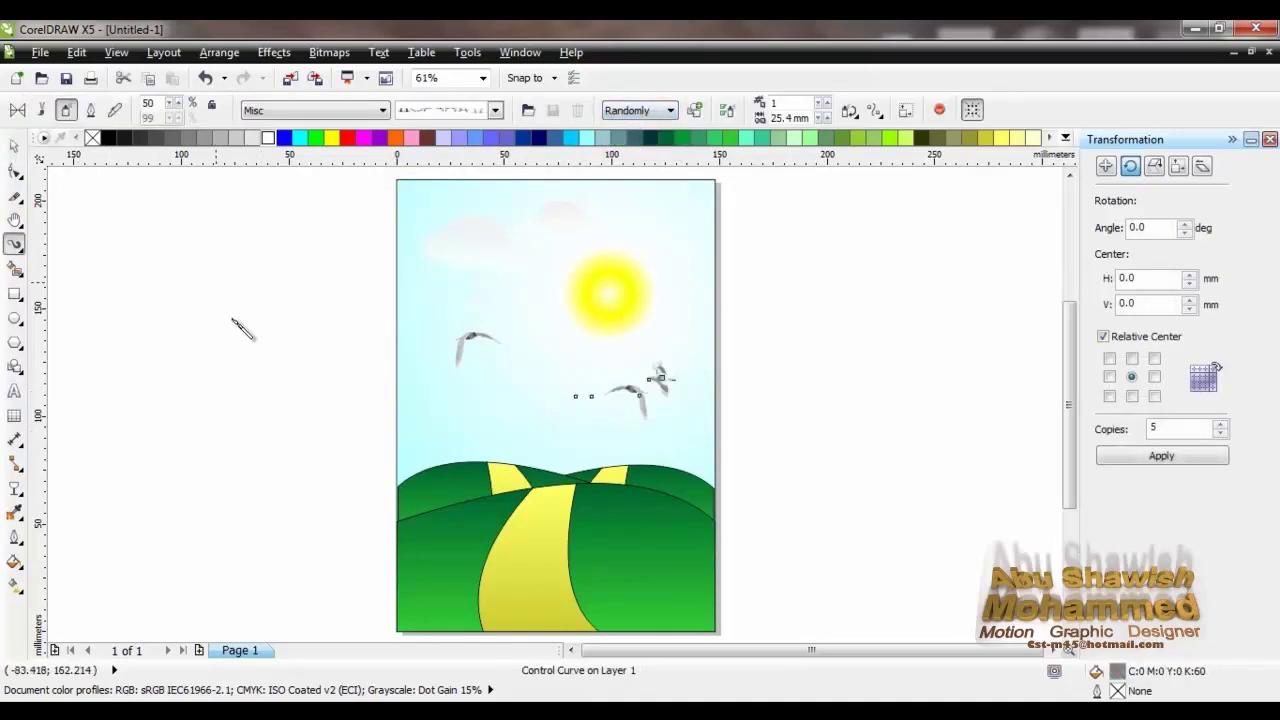
Draw a straight horizontal line about 137 mm long in the empty area left of the page with the Freehand tool.
scroll(243, 329, "left", 5)
left_click(14, 247)
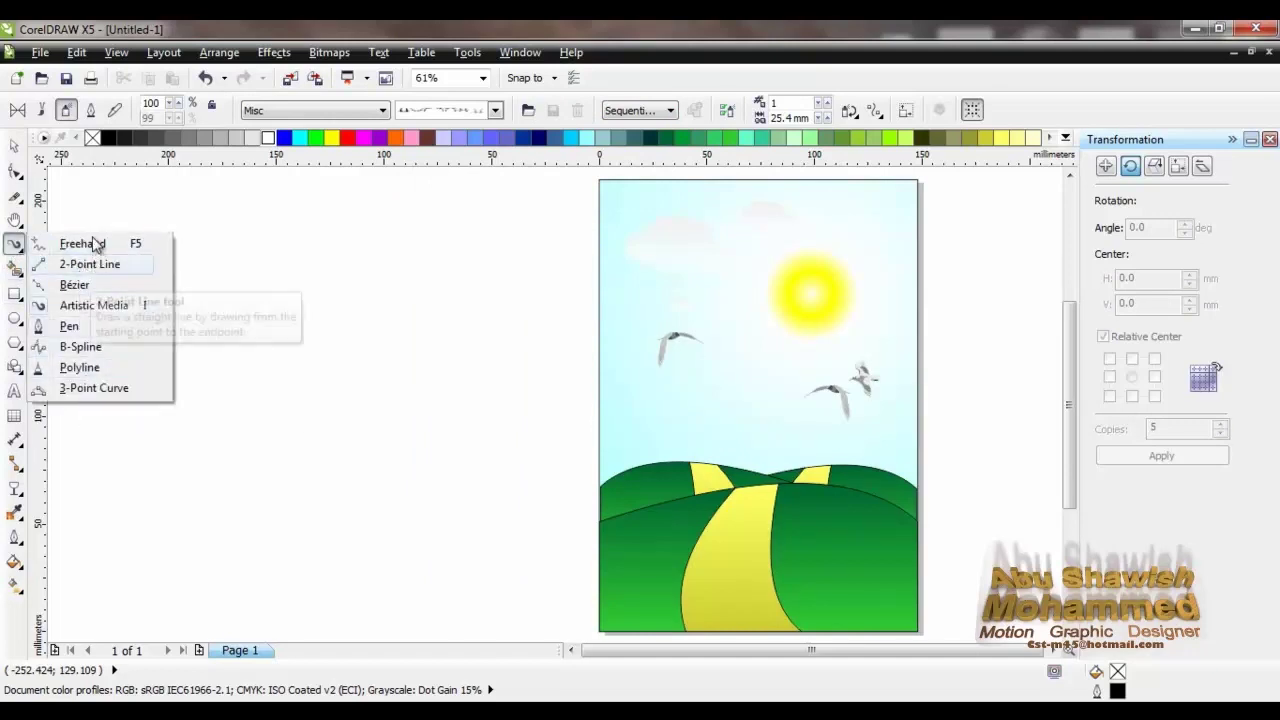
left_click(138, 249)
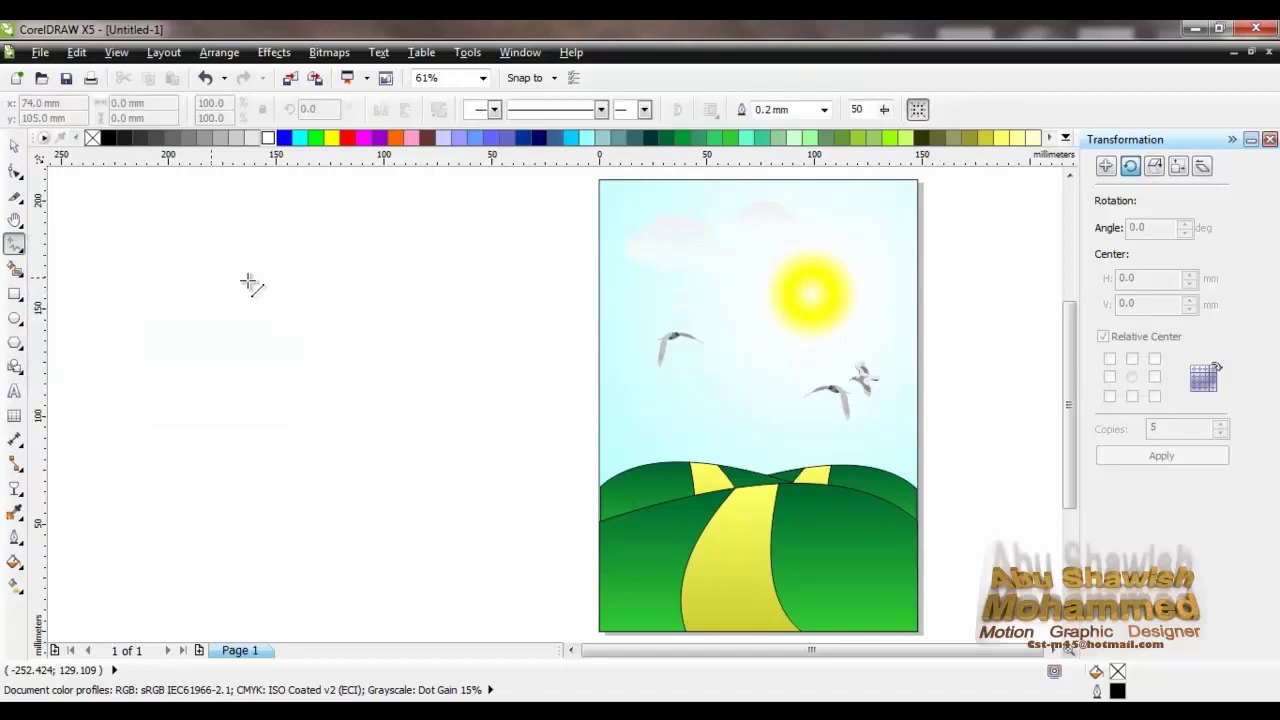
left_click(211, 278)
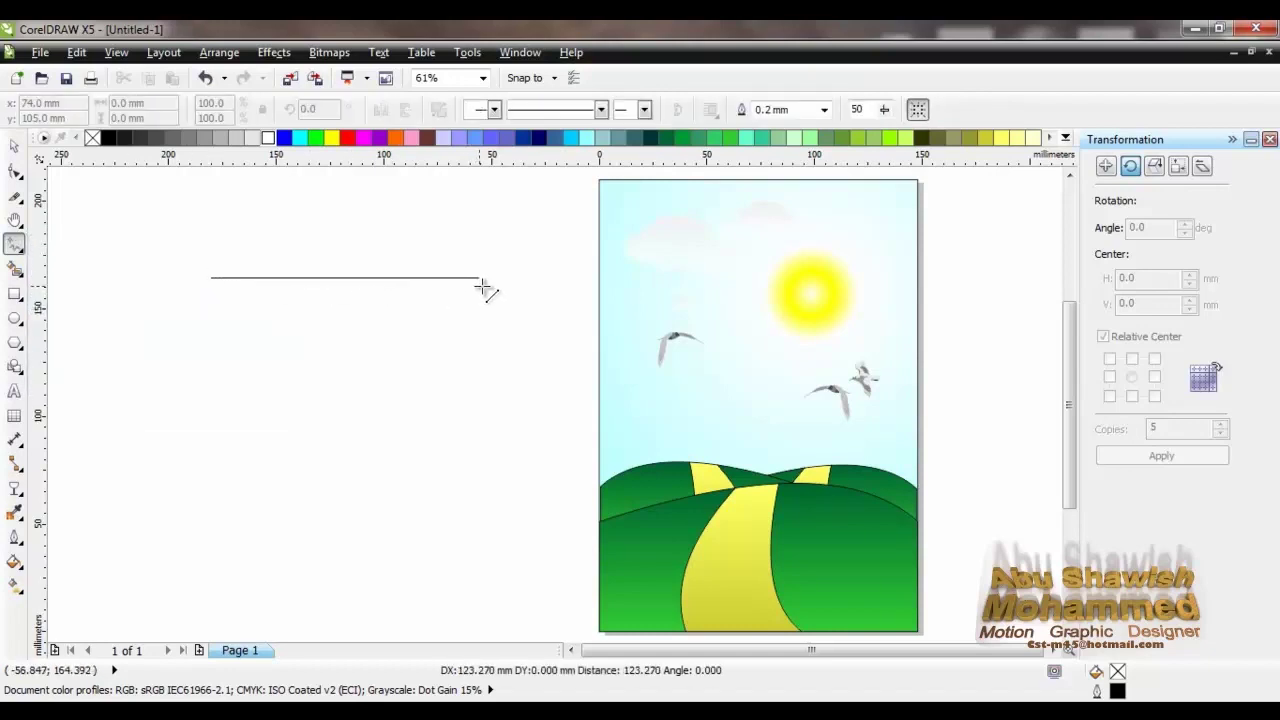
left_click(507, 277)
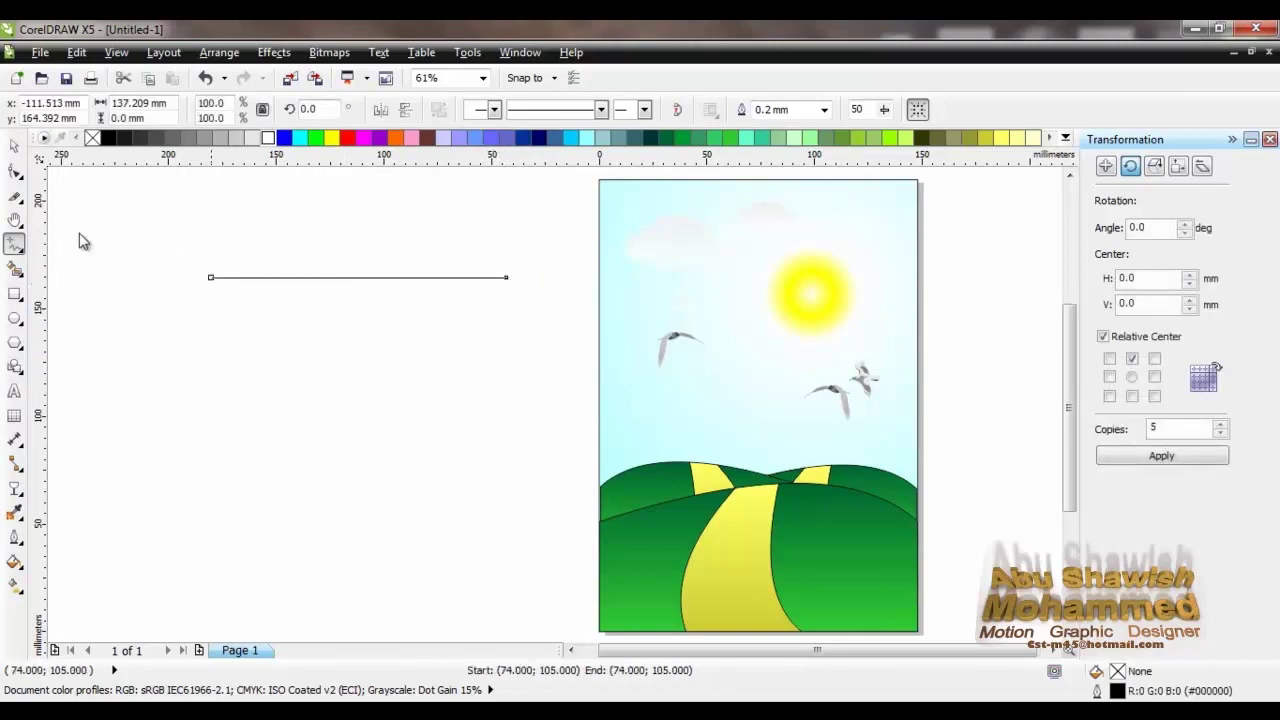
Add a node at the line's midpoint, convert its segments to curves, and make the nodes smooth.
left_click(20, 176)
left_click_drag(137, 226, 551, 329)
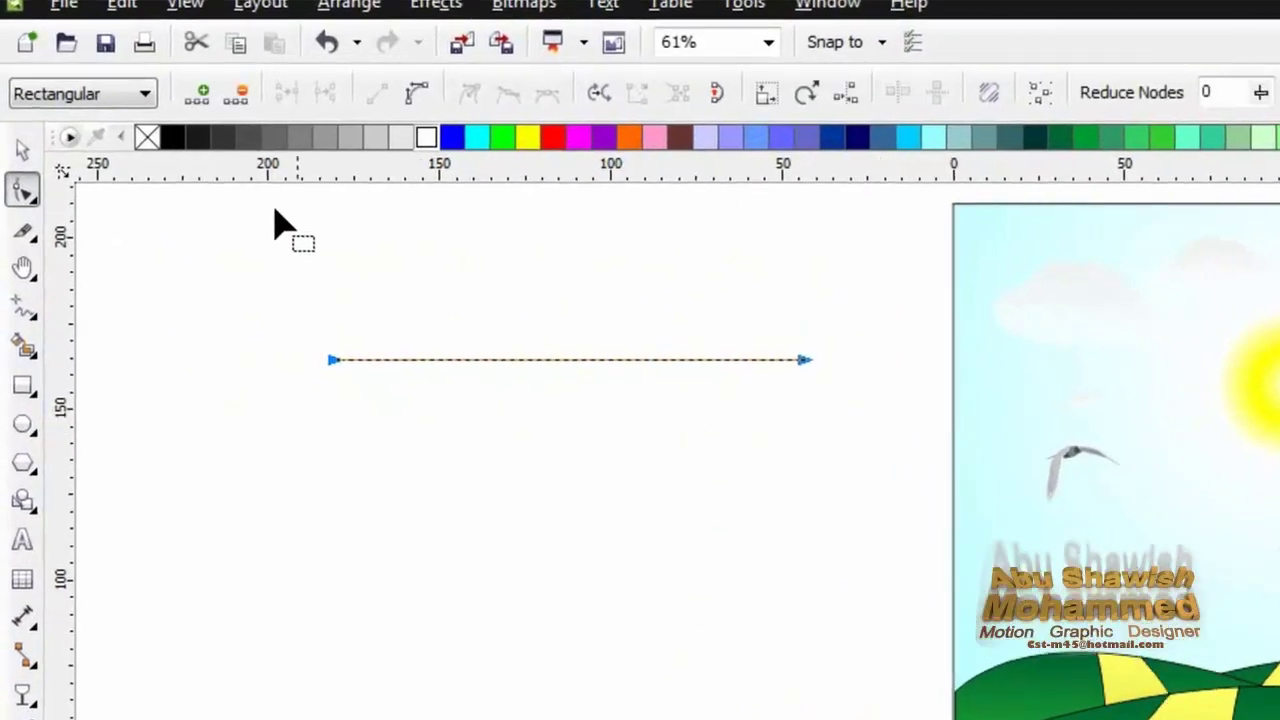
left_click(200, 92)
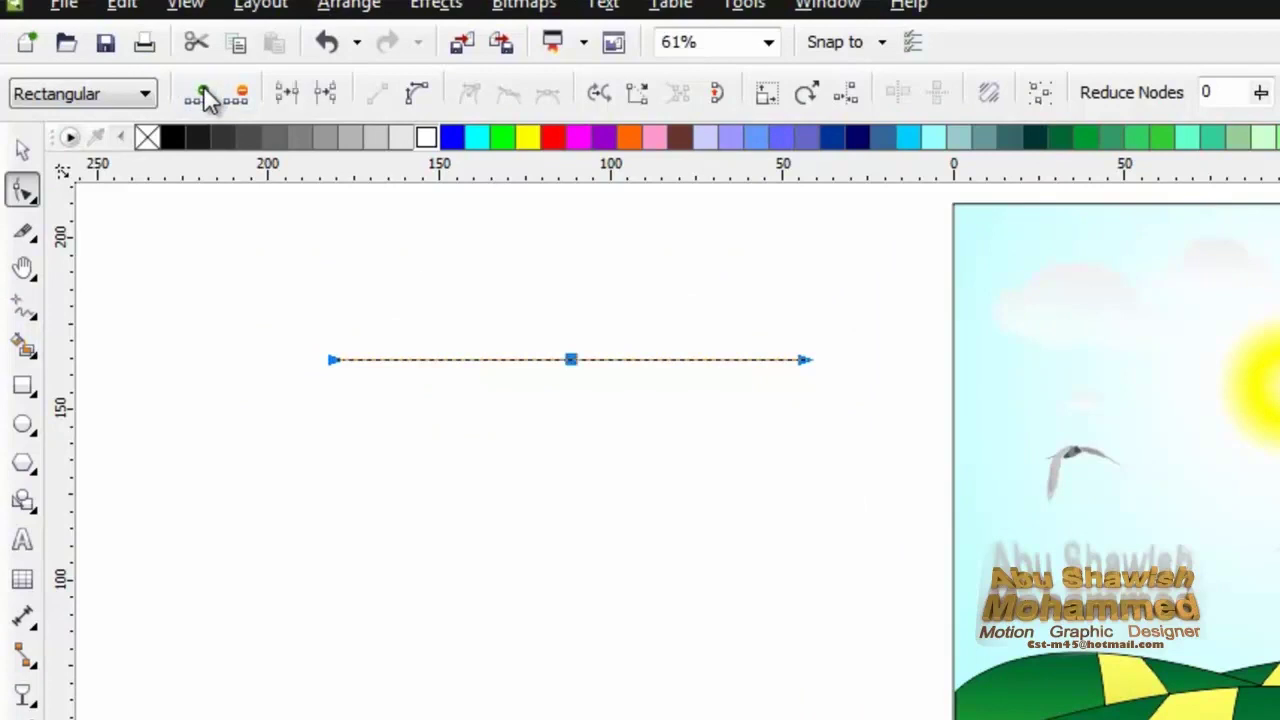
left_click_drag(272, 320, 860, 466)
left_click(425, 95)
left_click_drag(276, 305, 829, 417)
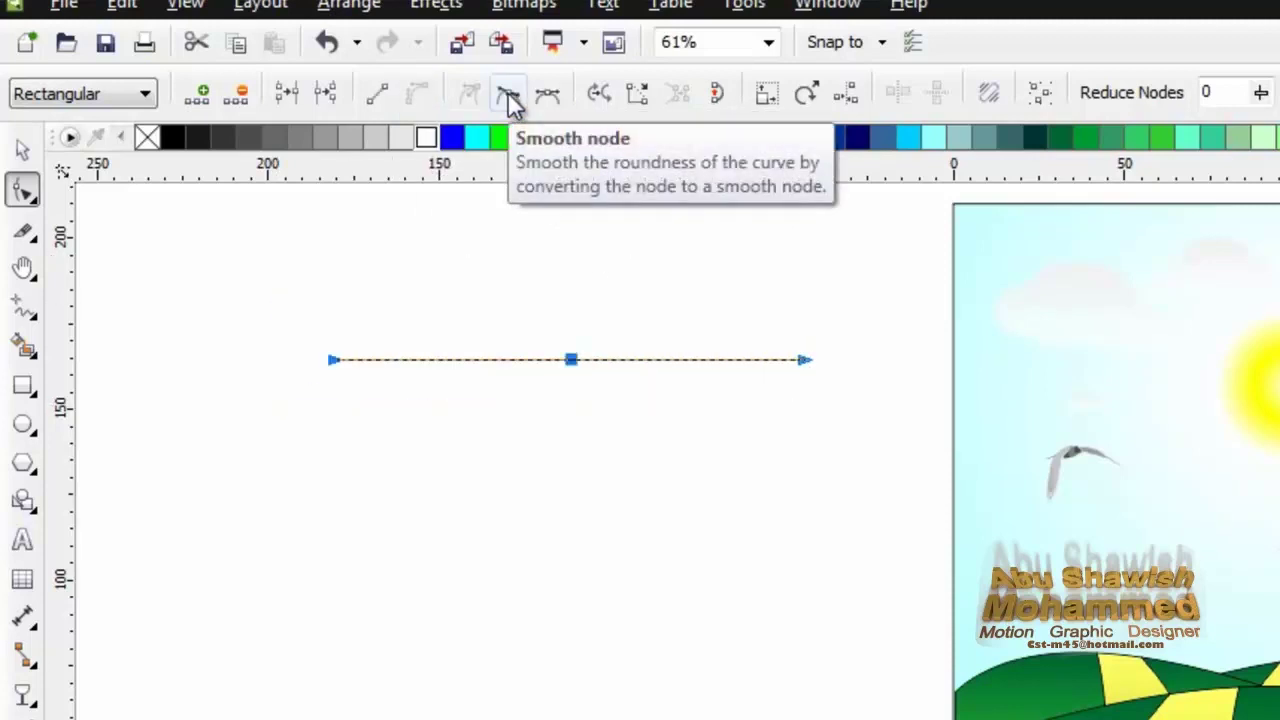
Bend the line into a gentle wave by lowering its middle and left nodes and raising its right node.
left_click(570, 362)
left_click_drag(570, 362, 561, 400)
left_click_drag(336, 366, 336, 385)
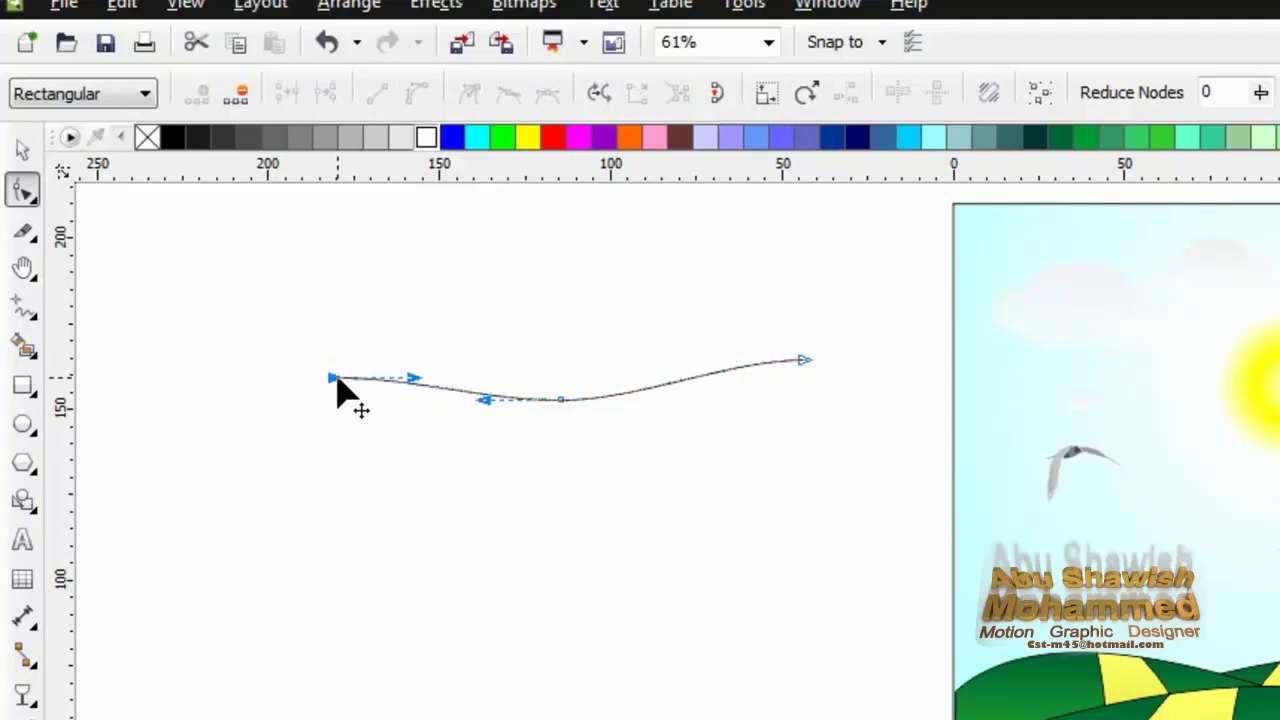
left_click_drag(807, 364, 807, 344)
Duplicate the wavy curve and place the copy about 27 mm straight below the original.
left_click_drag(181, 305, 860, 466)
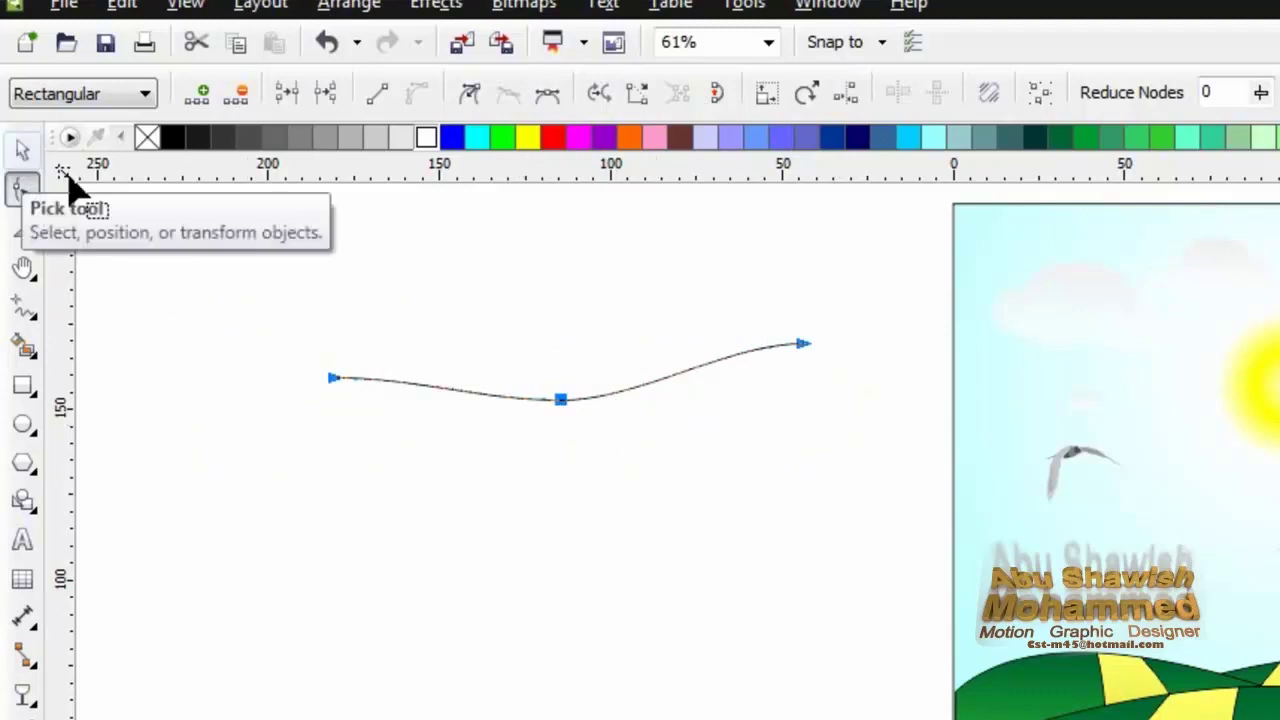
left_click(24, 150)
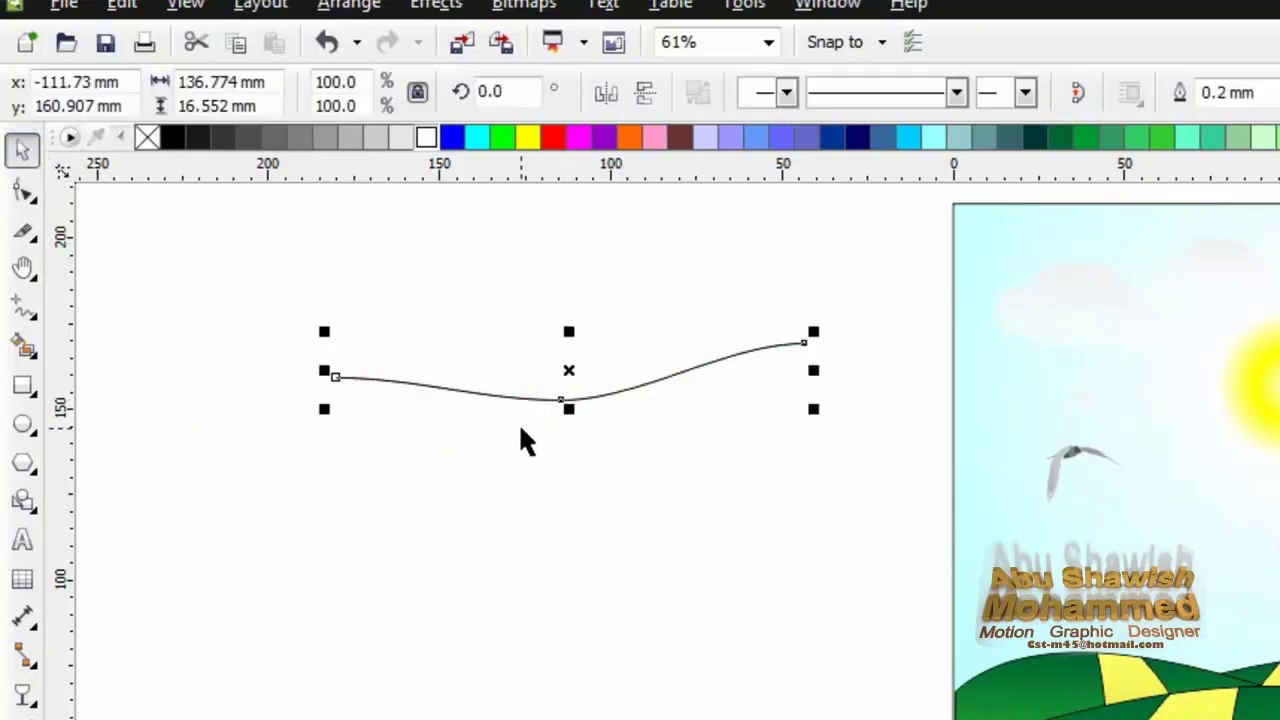
left_click_drag(563, 371, 551, 465)
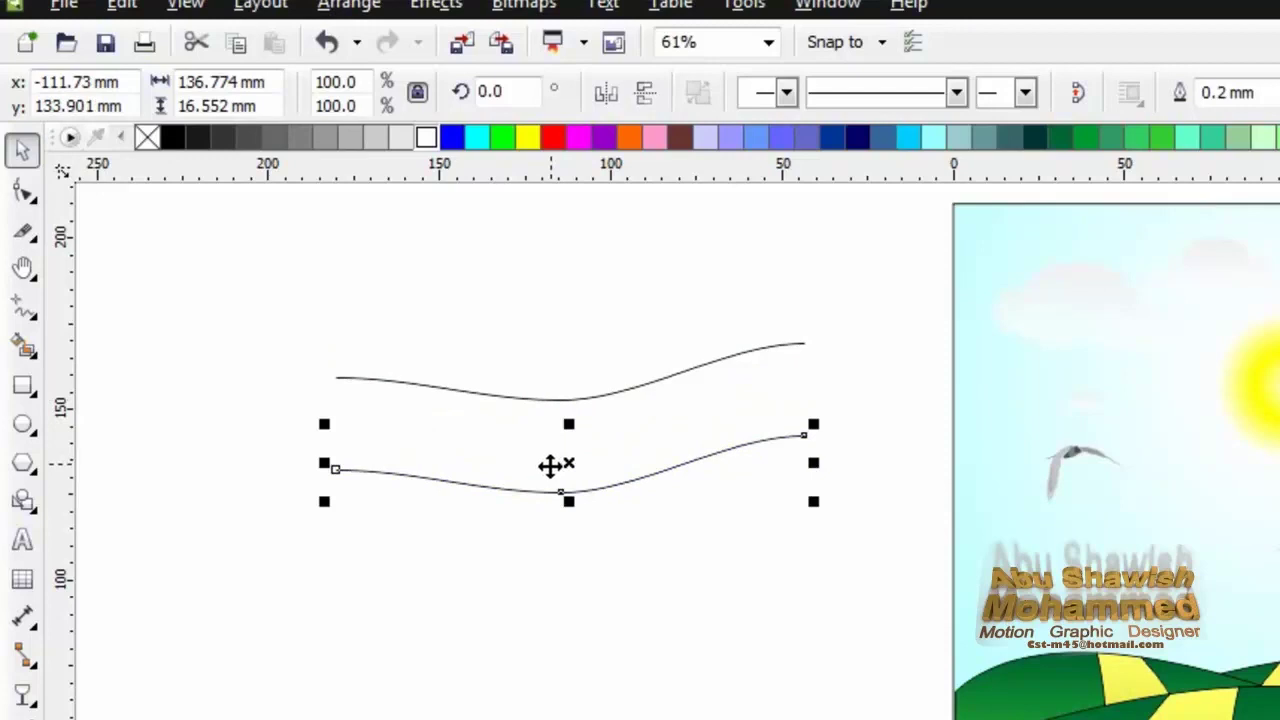
Join the left ends and the right ends of the two wavy curves with straight vertical Freehand lines about 27 mm long.
left_click(30, 320)
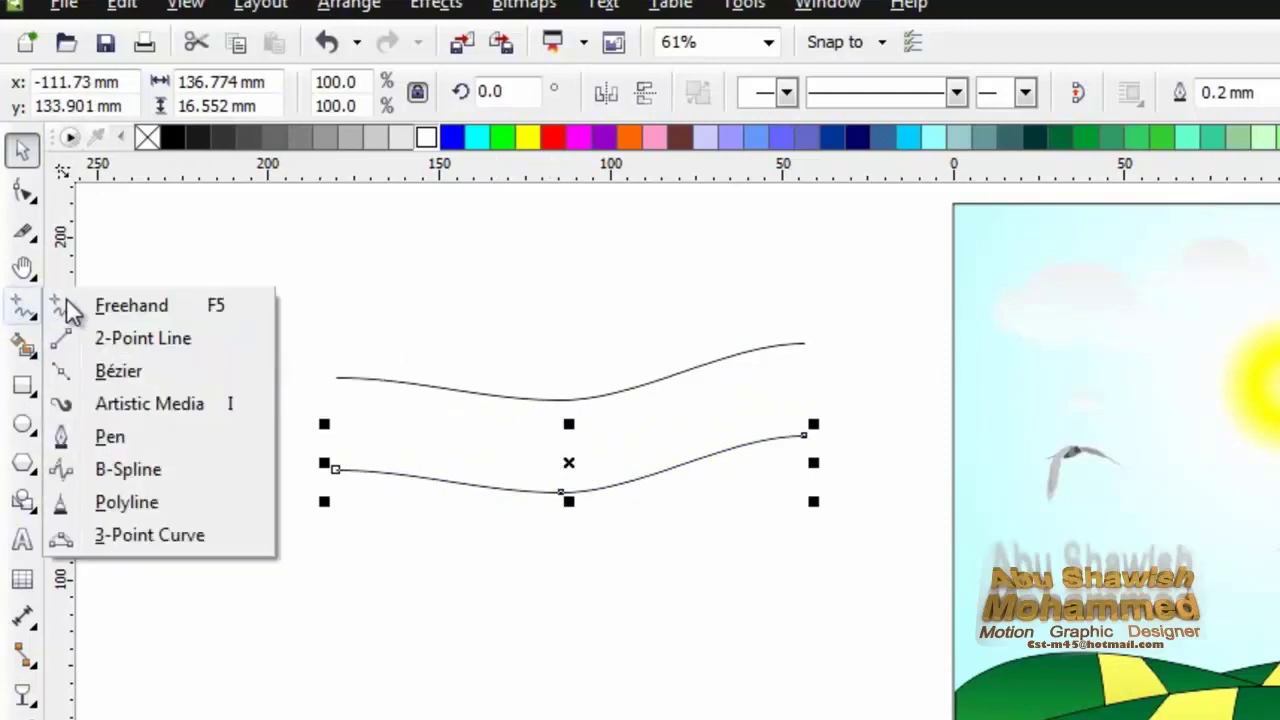
left_click(66, 308)
scroll(318, 416, "up", 2)
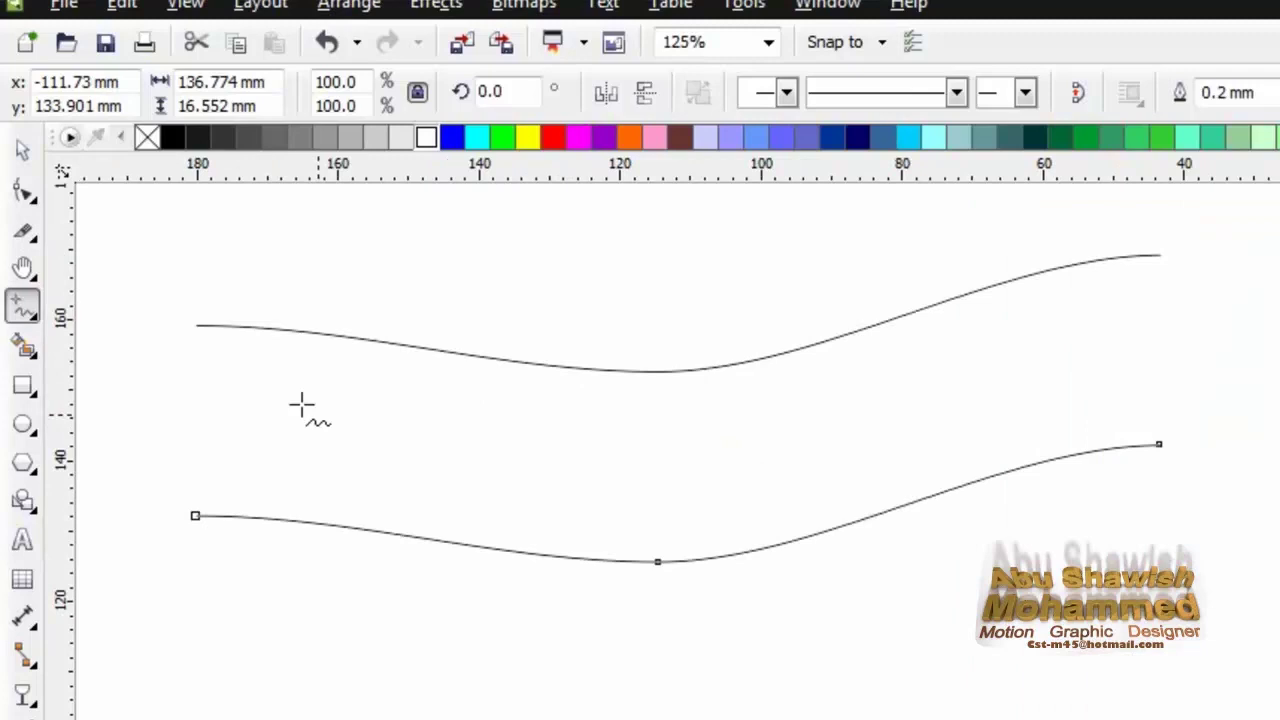
key("ctrl+z")
left_click(196, 326)
left_click(195, 516)
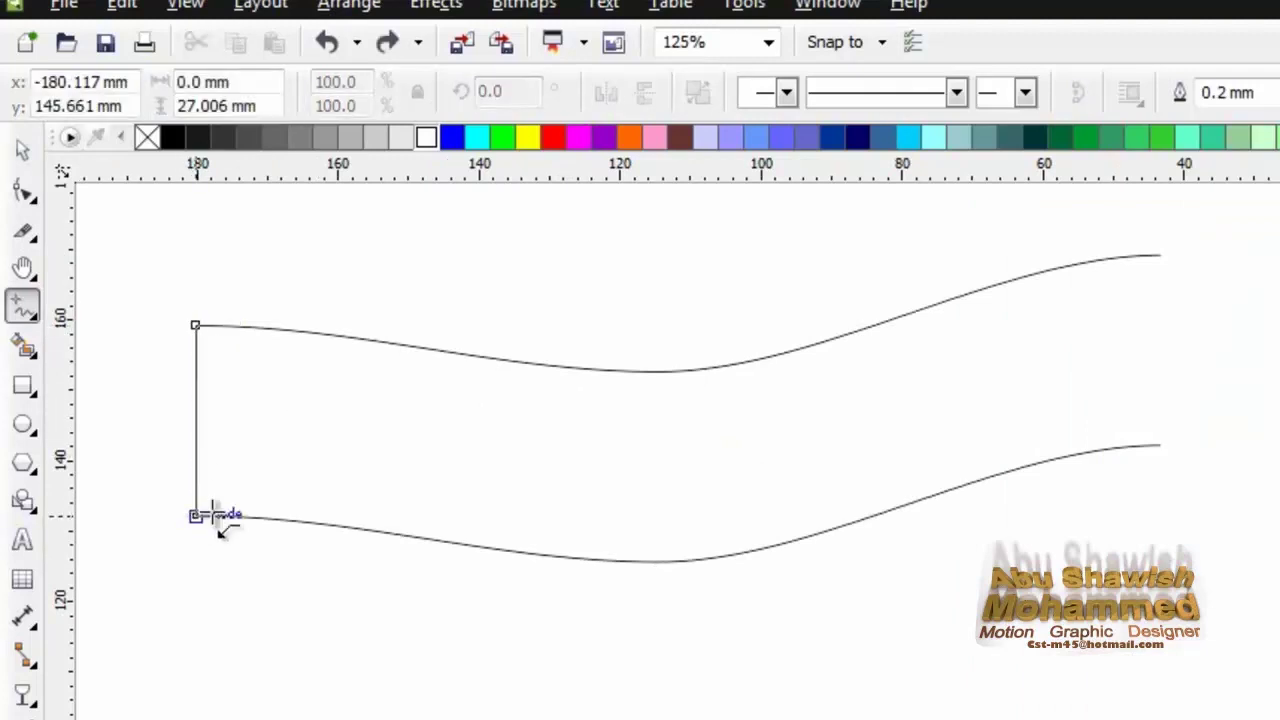
left_click(216, 516)
left_click(1160, 257)
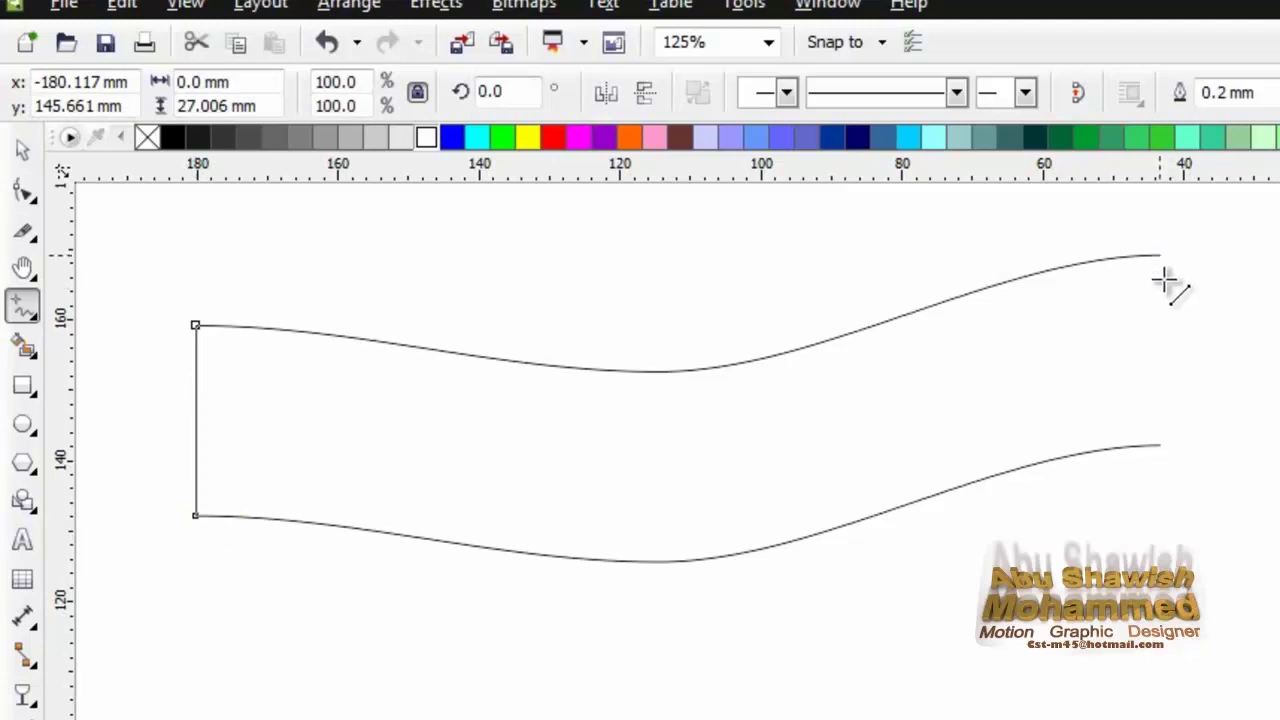
left_click(1158, 446)
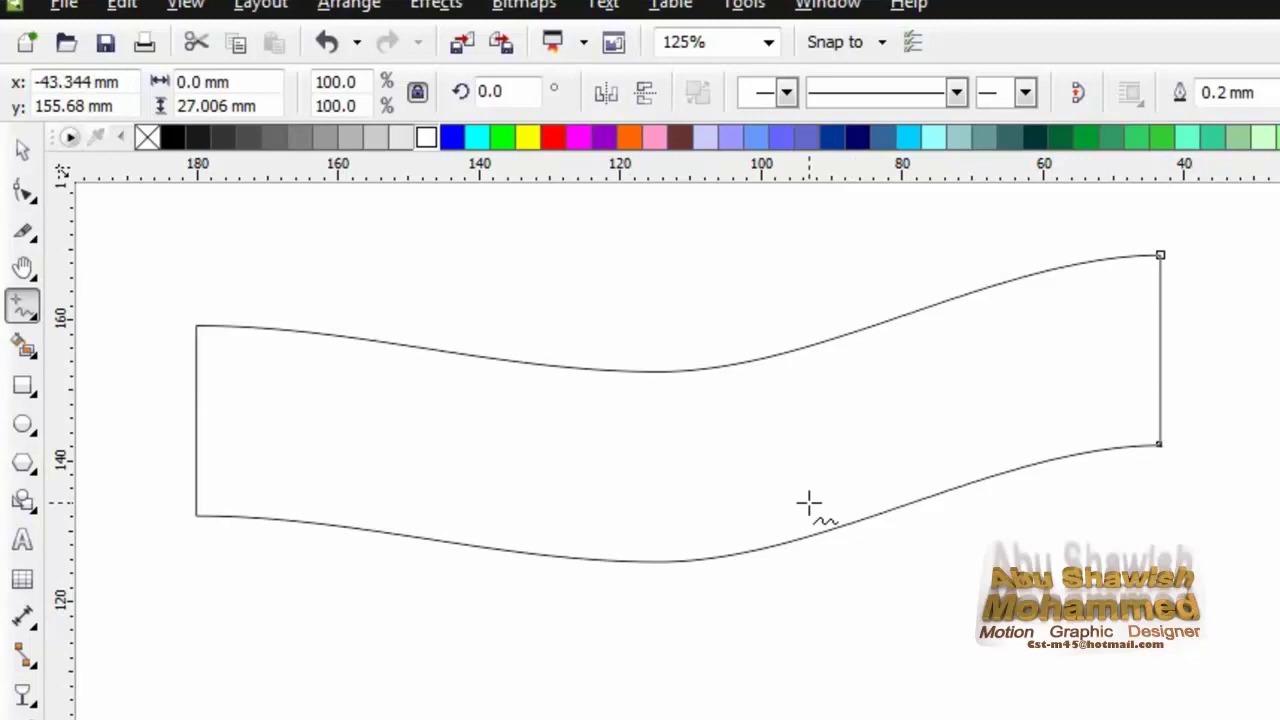
Select the two wavy curves and both vertical end lines and combine them into one curve.
left_click(22, 150)
left_click(191, 244)
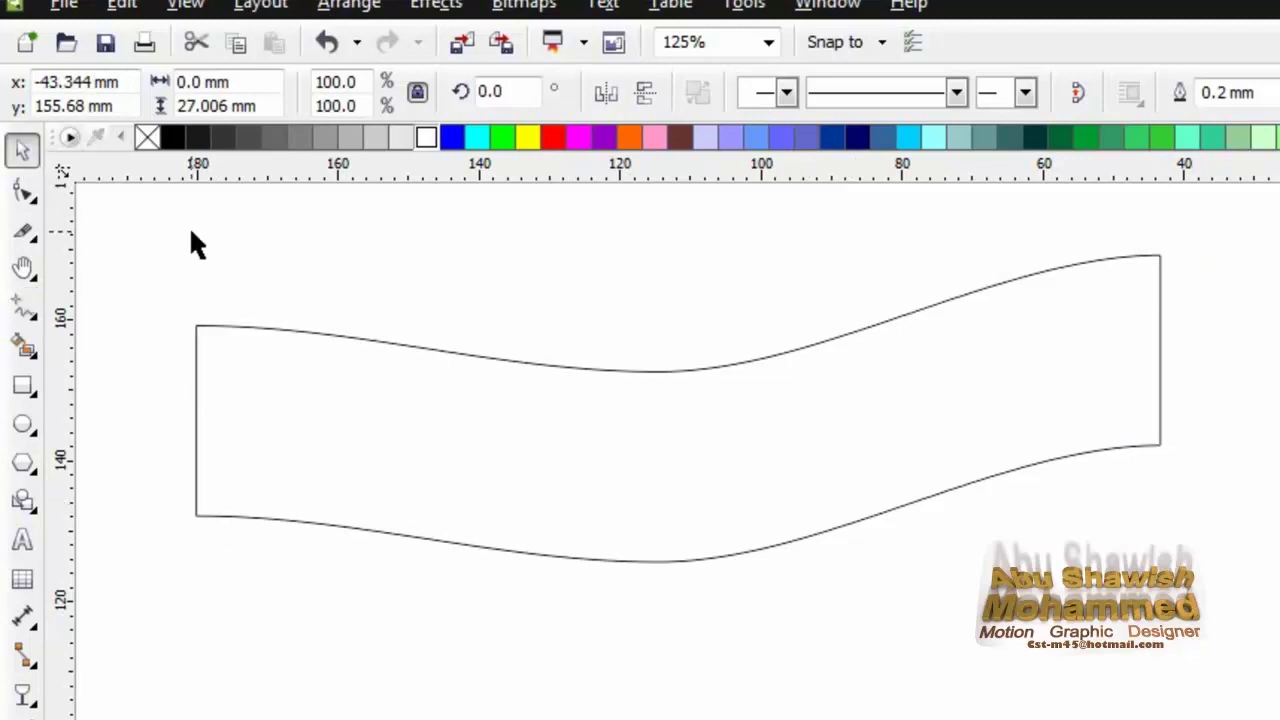
left_click_drag(126, 244, 1268, 614)
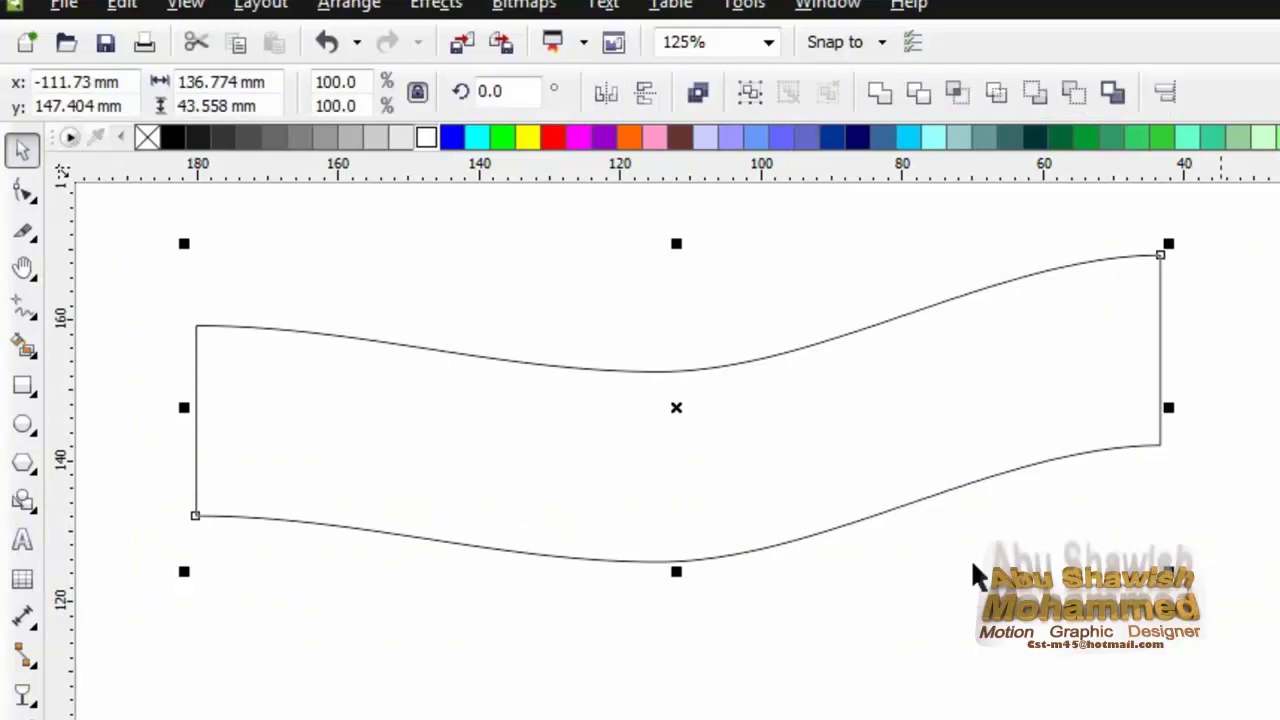
left_click(698, 95)
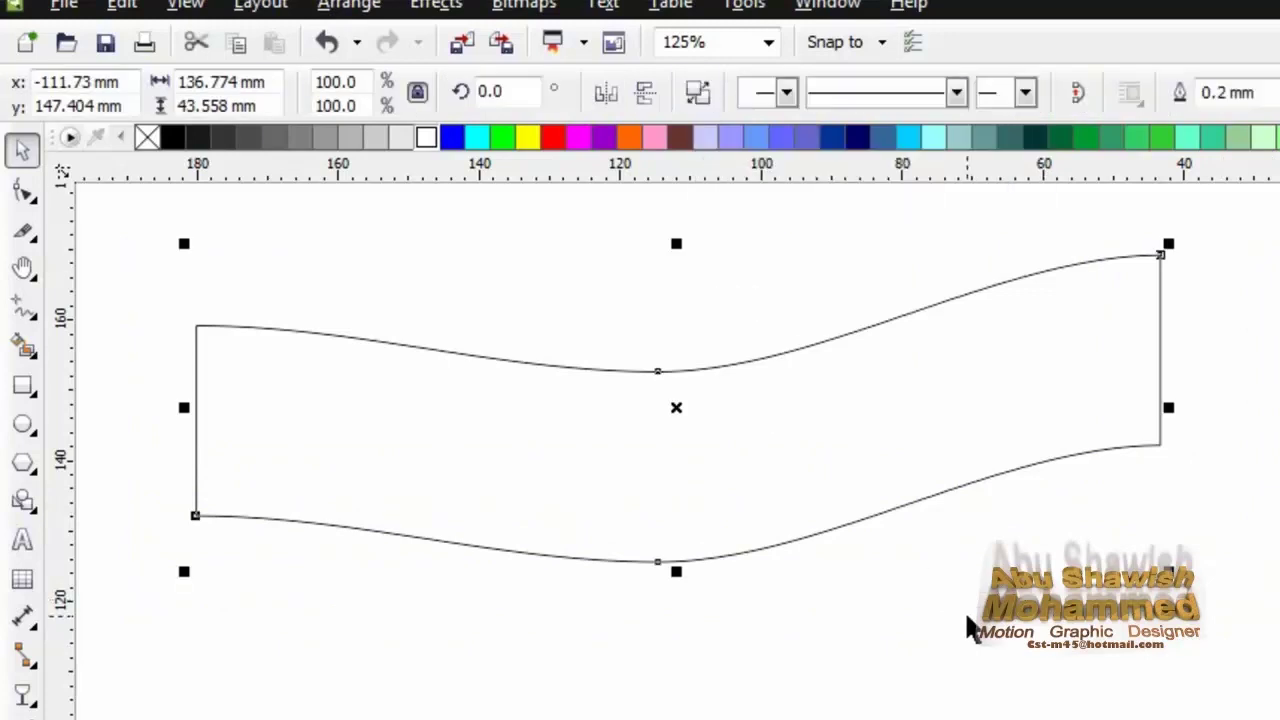
left_click(970, 628)
left_click(313, 336)
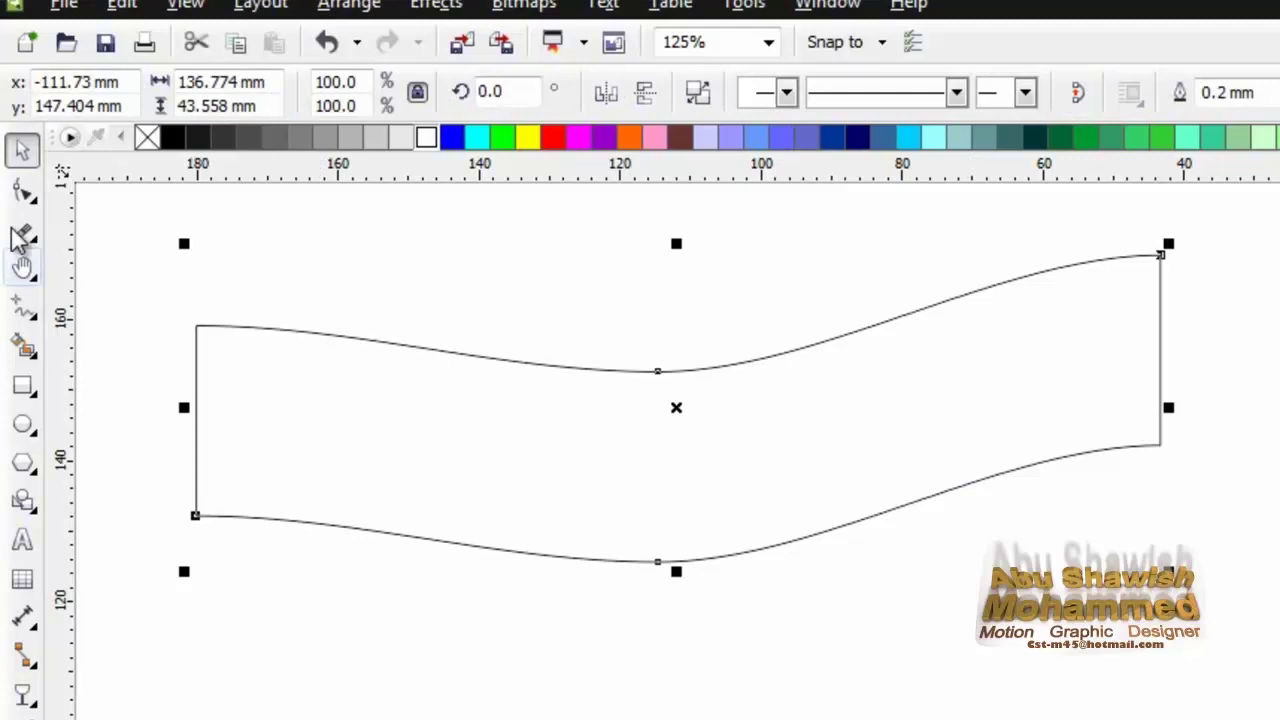
Join the overlapping end nodes at the upper-left, lower-left and lower-right corners to close the wavy outline.
left_click(24, 190)
left_click_drag(243, 266, 180, 378)
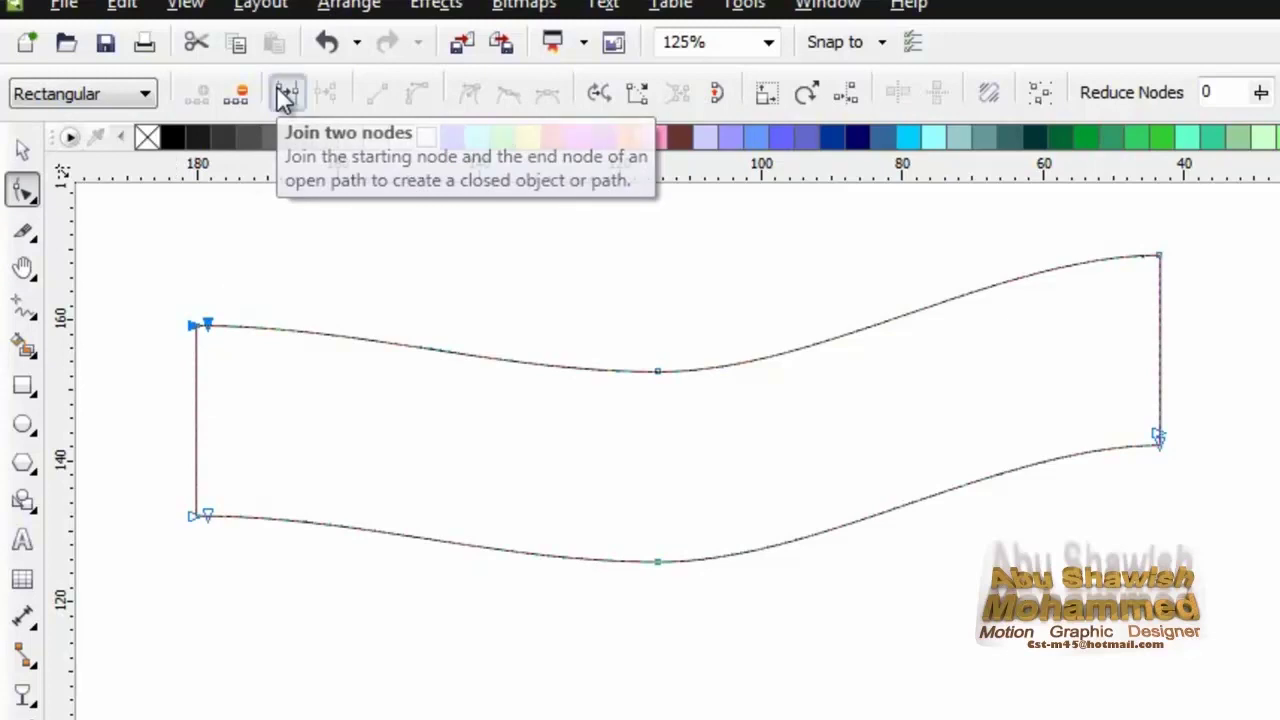
left_click(286, 97)
left_click_drag(164, 487, 264, 548)
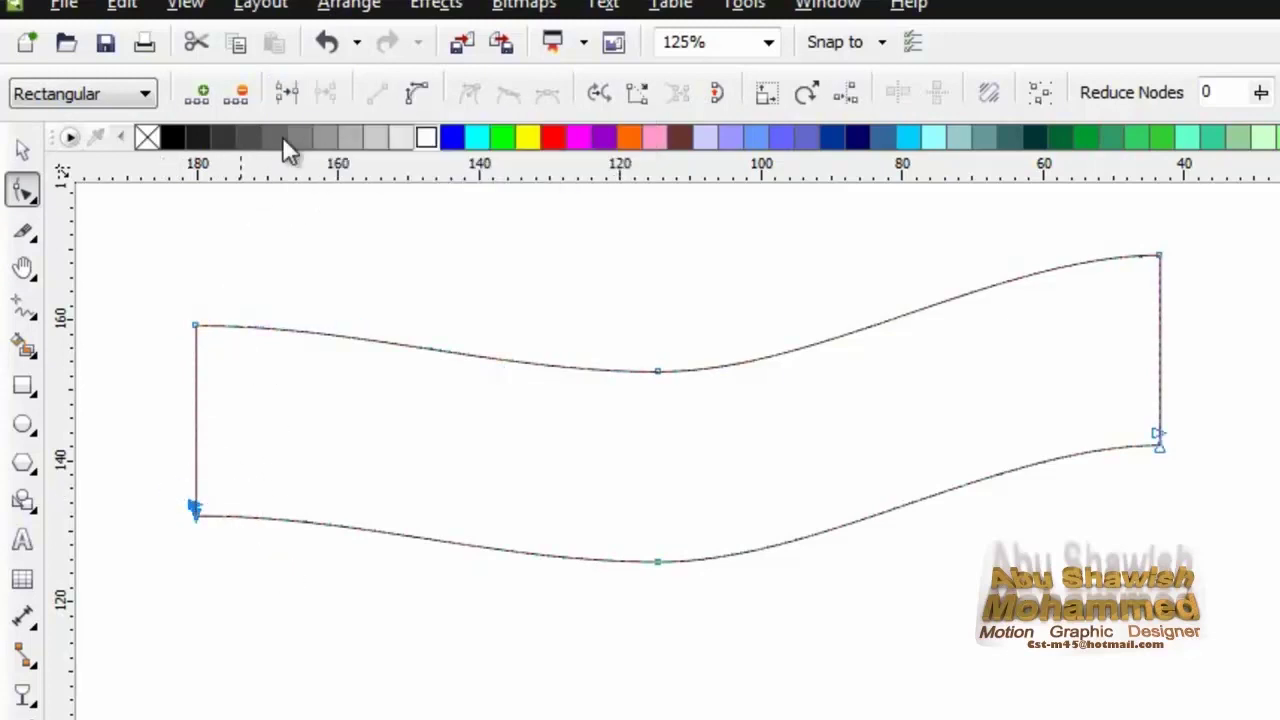
left_click(289, 97)
left_click_drag(1237, 408, 1092, 515)
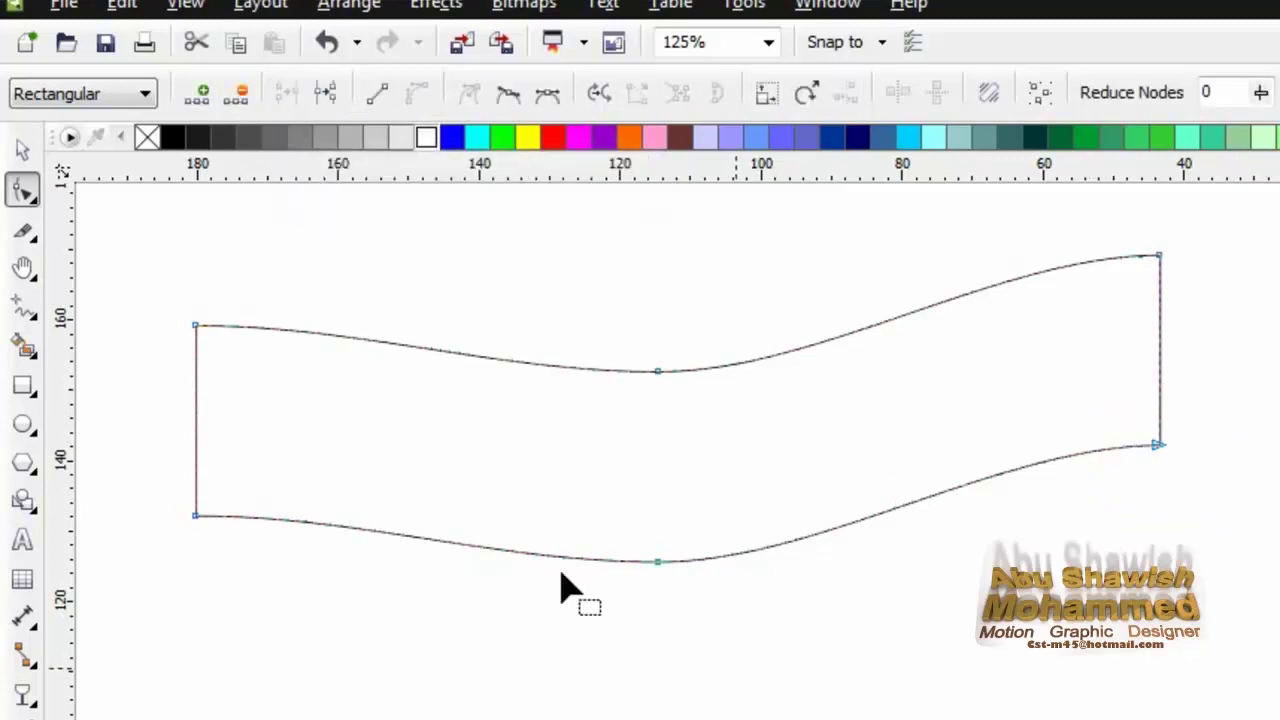
Fill the closed wavy band with black.
left_click(24, 148)
left_click(200, 243)
left_click(437, 423)
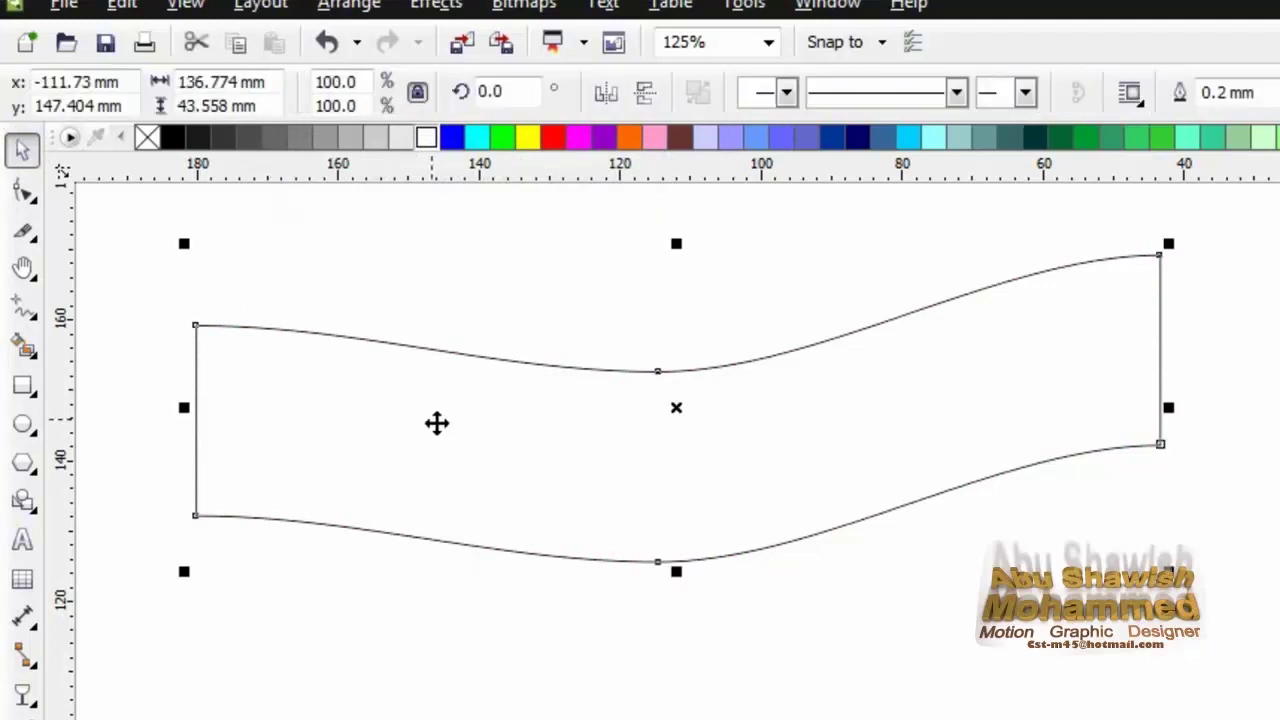
left_click(172, 137)
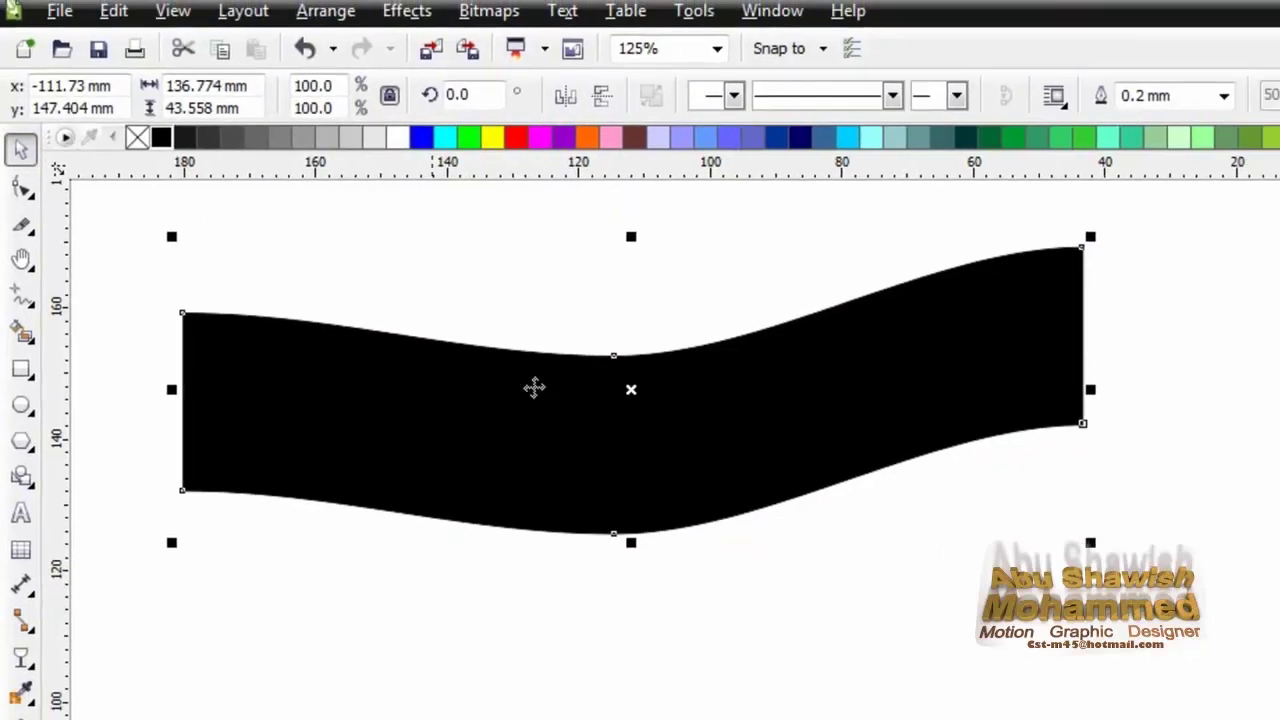
Duplicate the black band about 27 mm straight down, directly beneath it, and give the copy a white fill with no outline.
left_click_drag(314, 300, 329, 423)
right_click(329, 422)
left_click(269, 138)
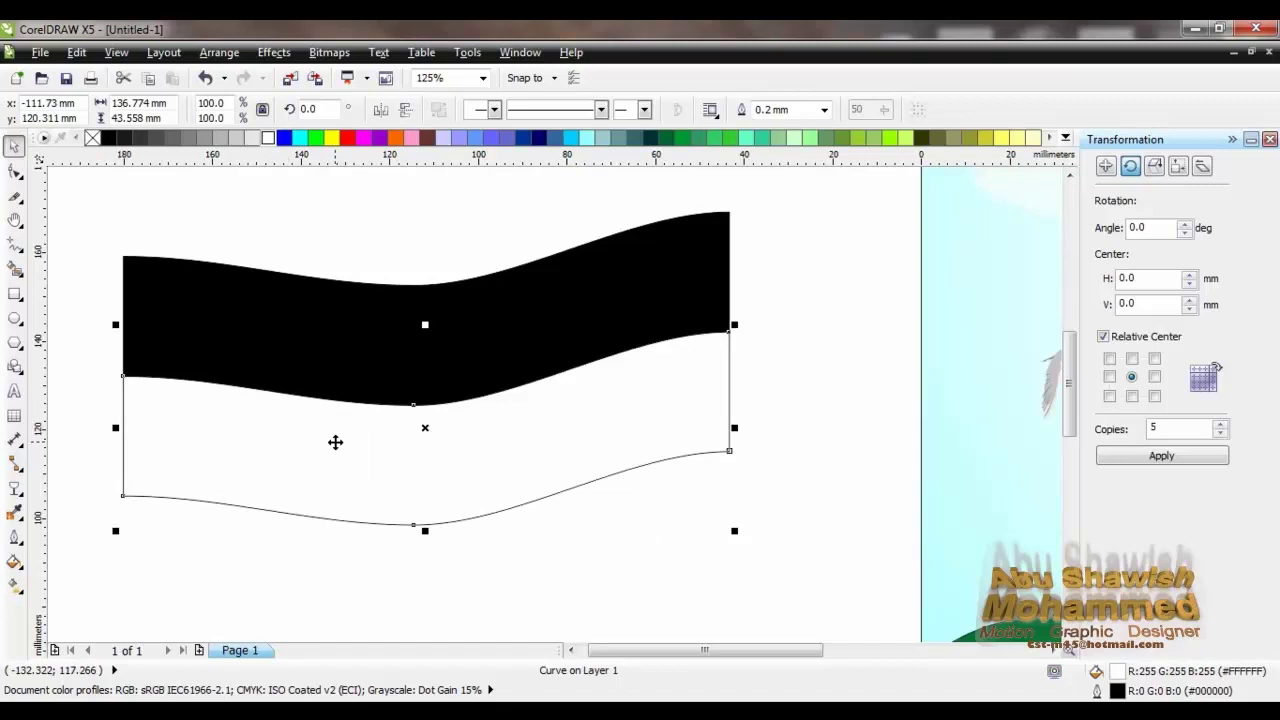
right_click(93, 138)
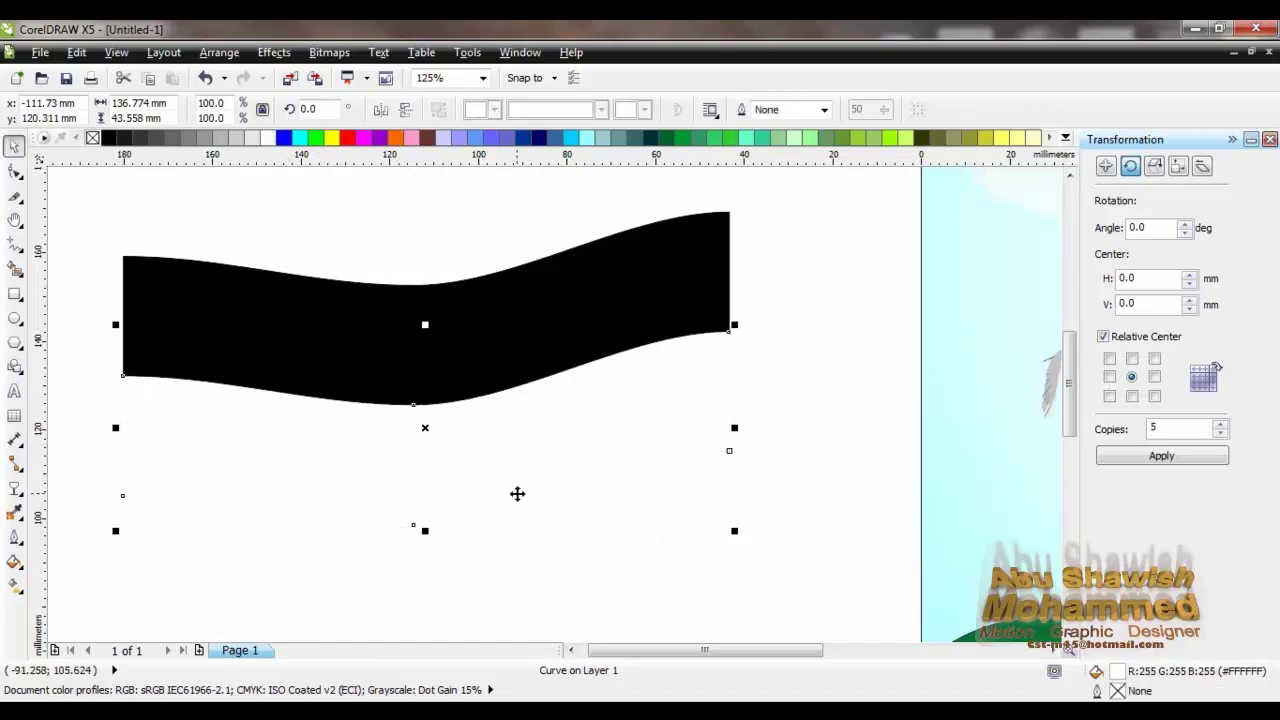
Duplicate the white band about 26.5 mm straight down as a third stripe and fill the copy with green (#009933).
left_click(347, 138)
left_click_drag(510, 452, 506, 565)
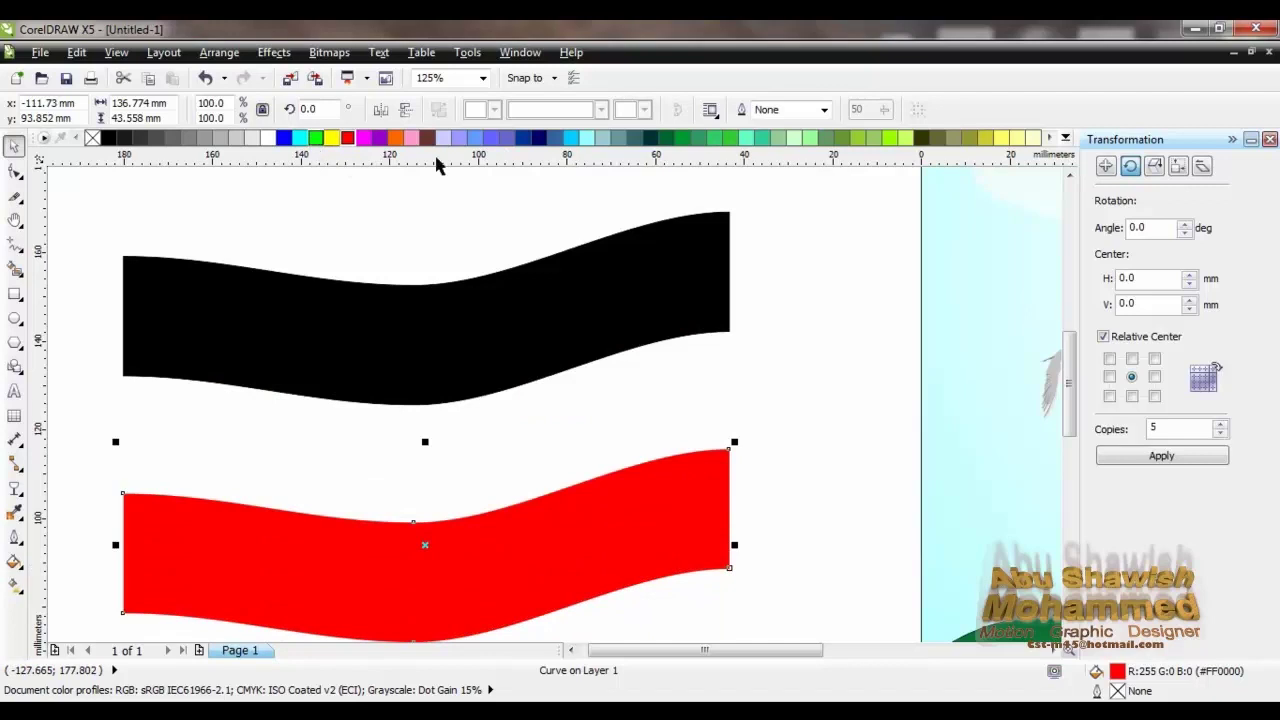
left_click(697, 140)
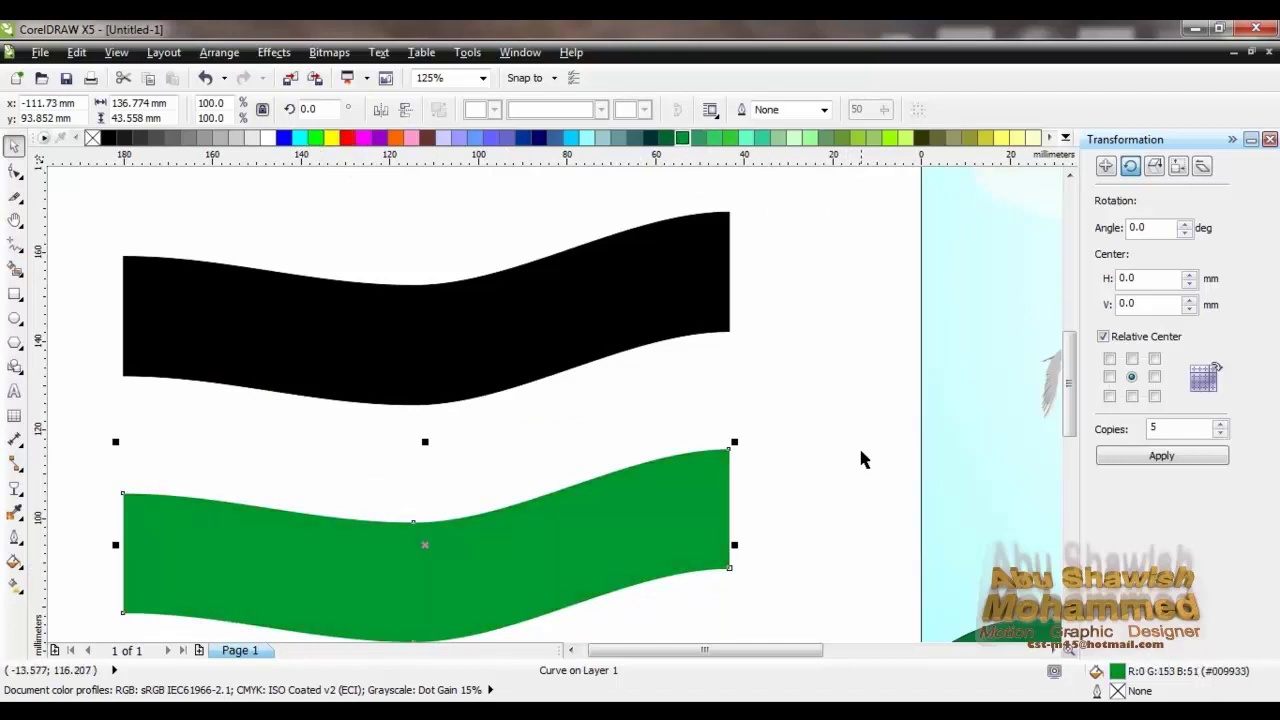
left_click(858, 446)
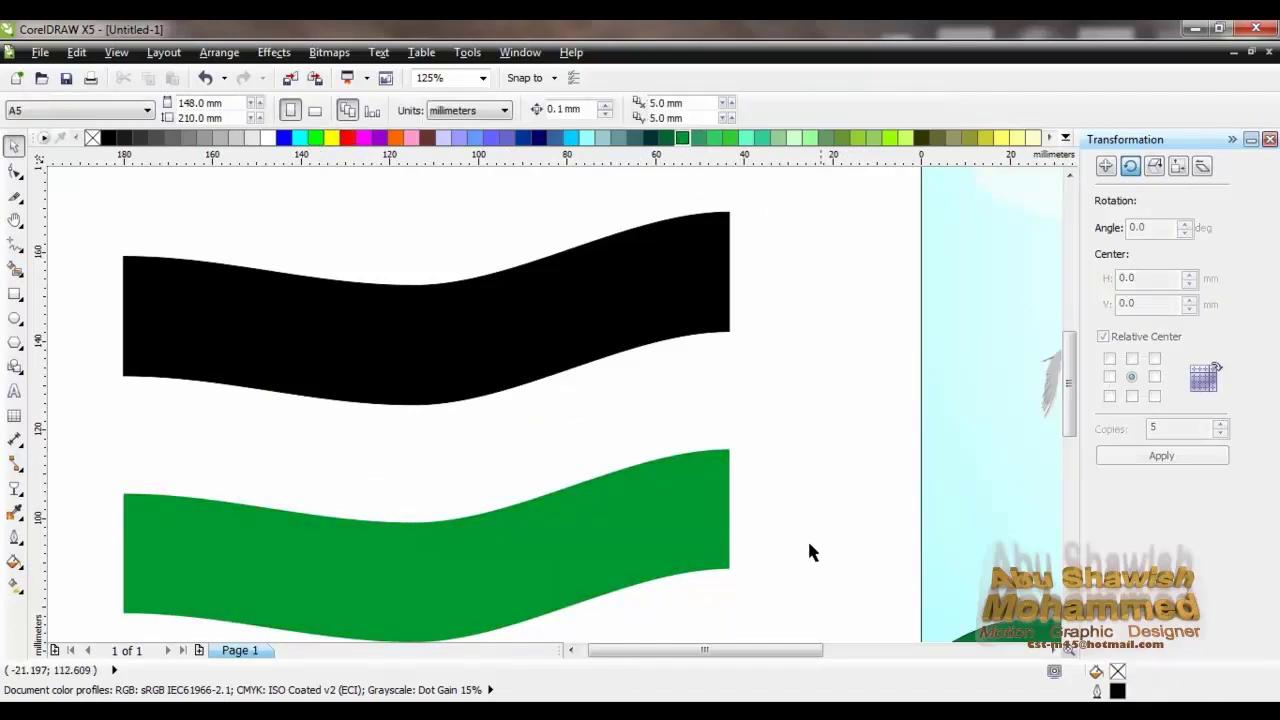
Draw a closed Freehand triangle between the flag's two outer left corners, with its tip about 46.5 mm inward in the white stripe.
left_click(577, 648)
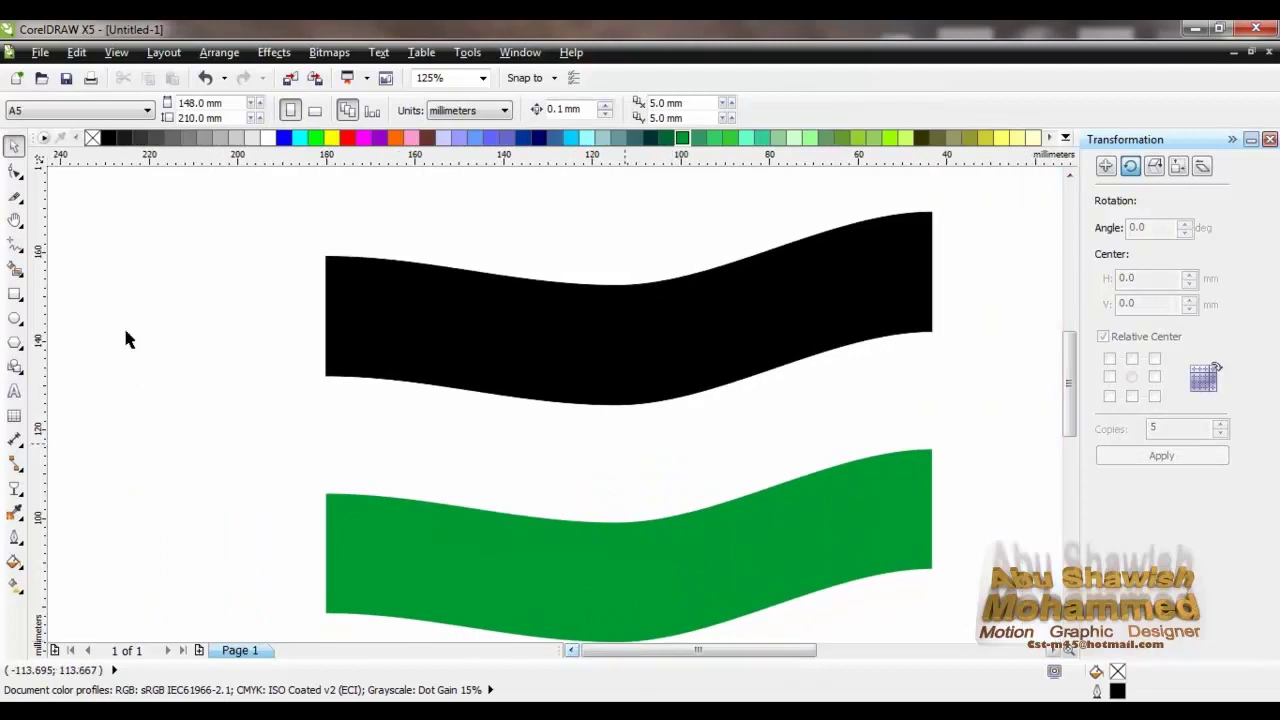
left_click(16, 252)
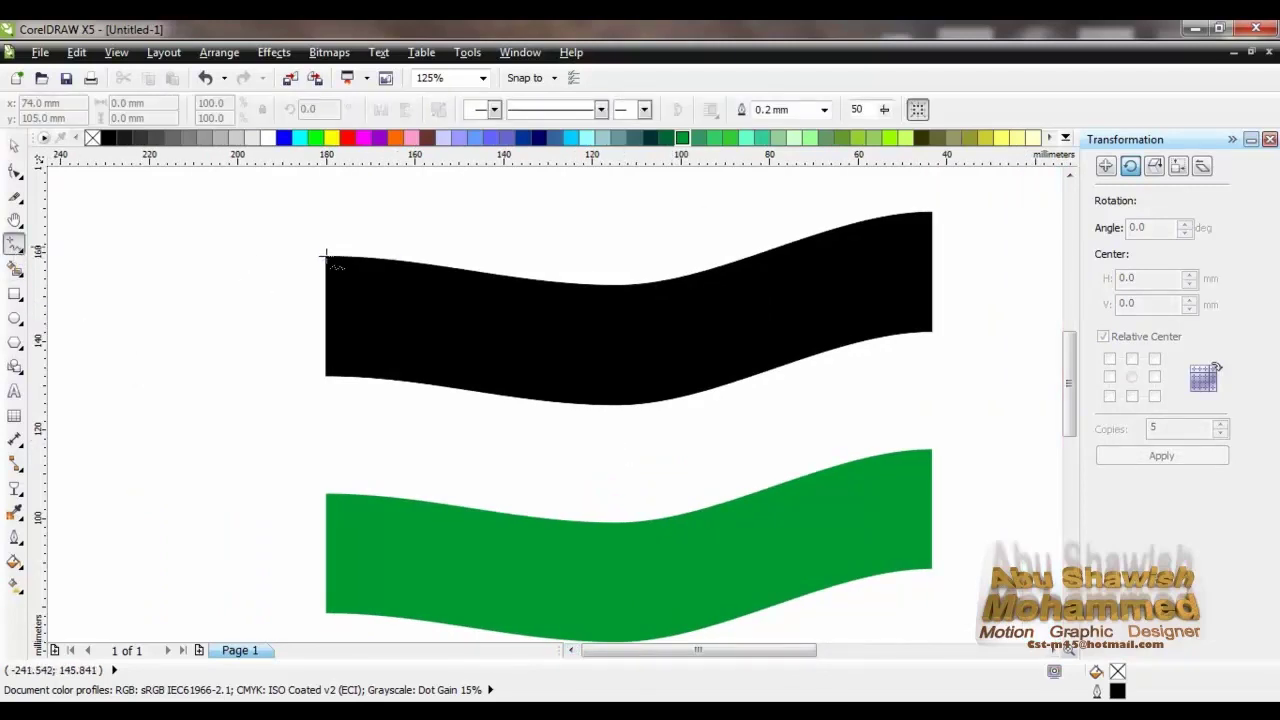
left_click(326, 257)
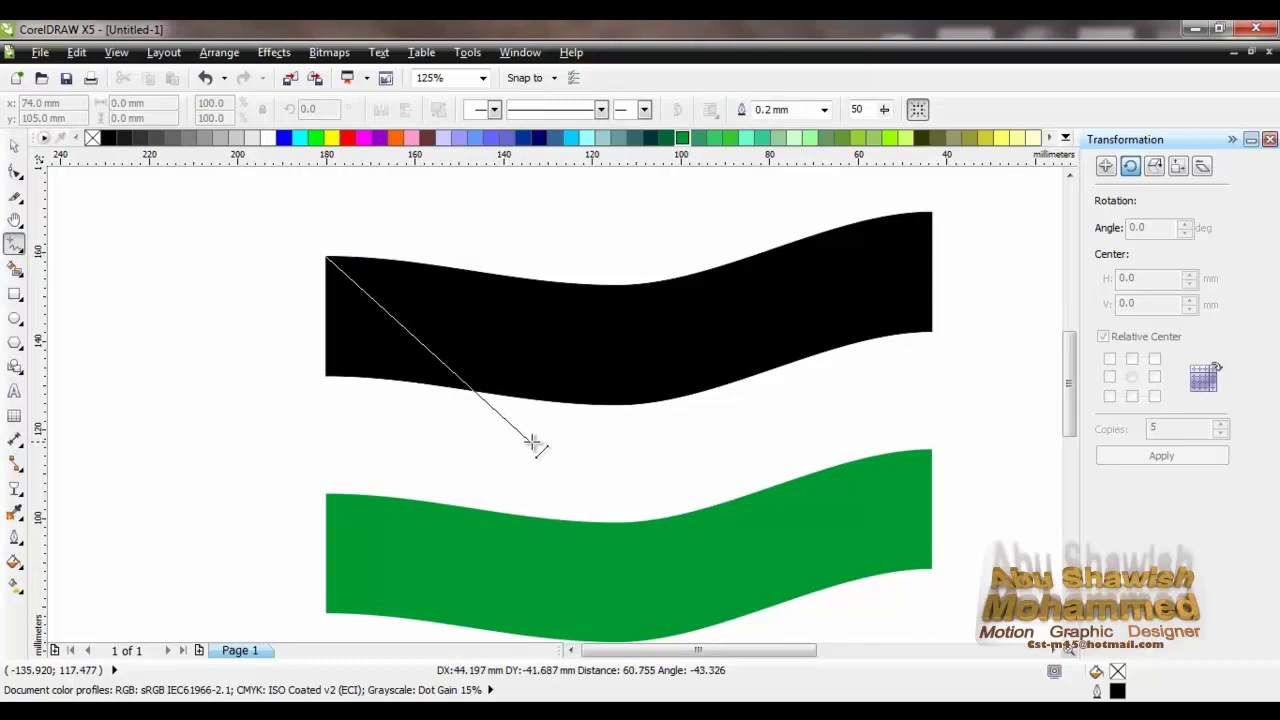
left_click(532, 442)
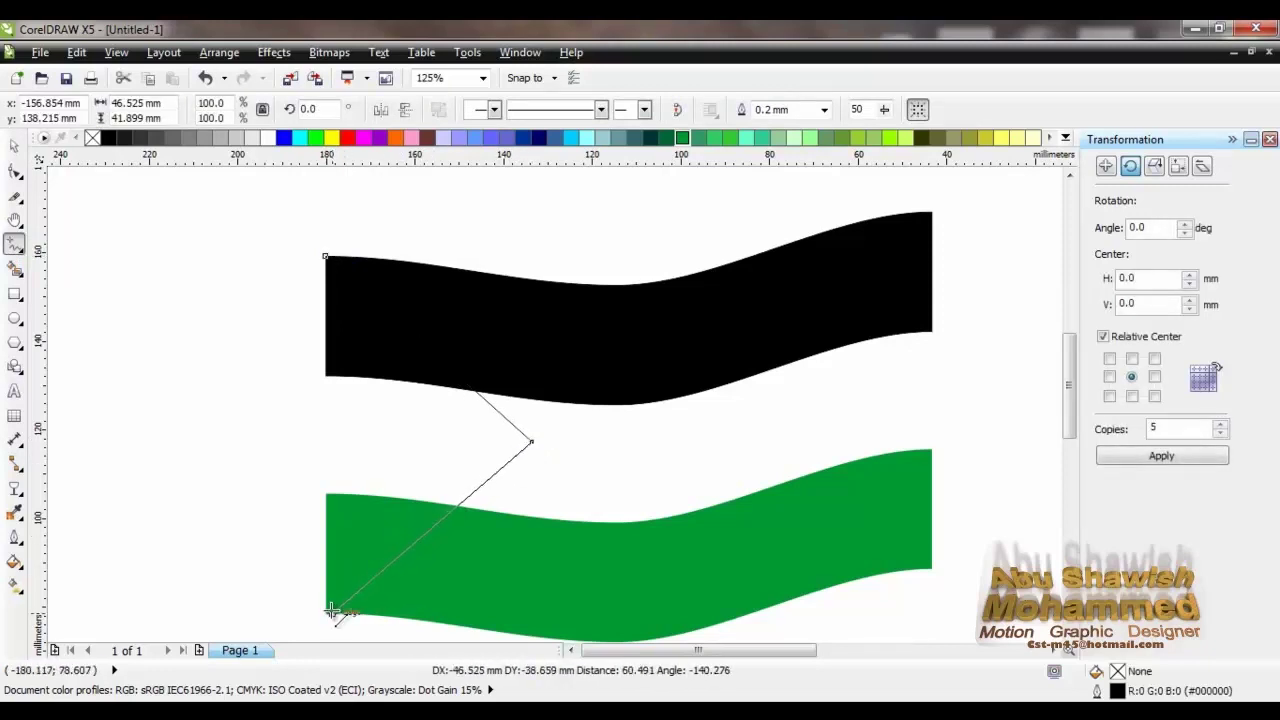
left_click(327, 612)
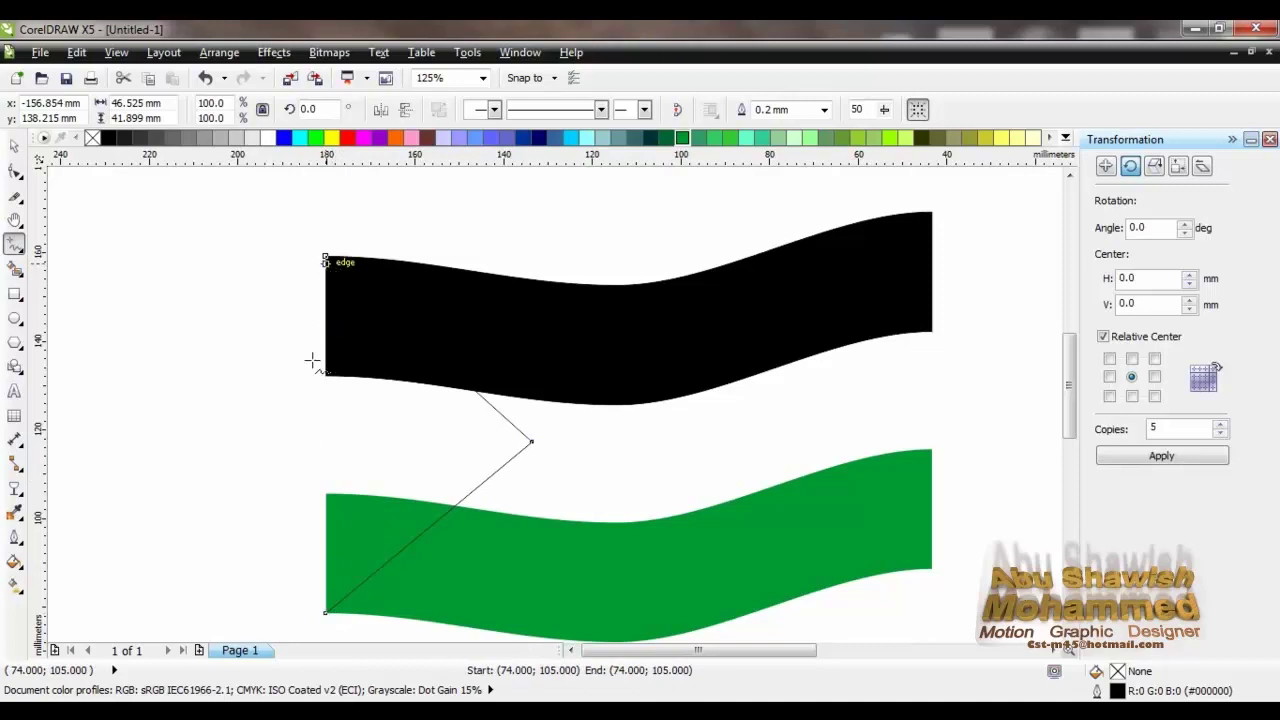
left_click_drag(326, 612, 325, 256)
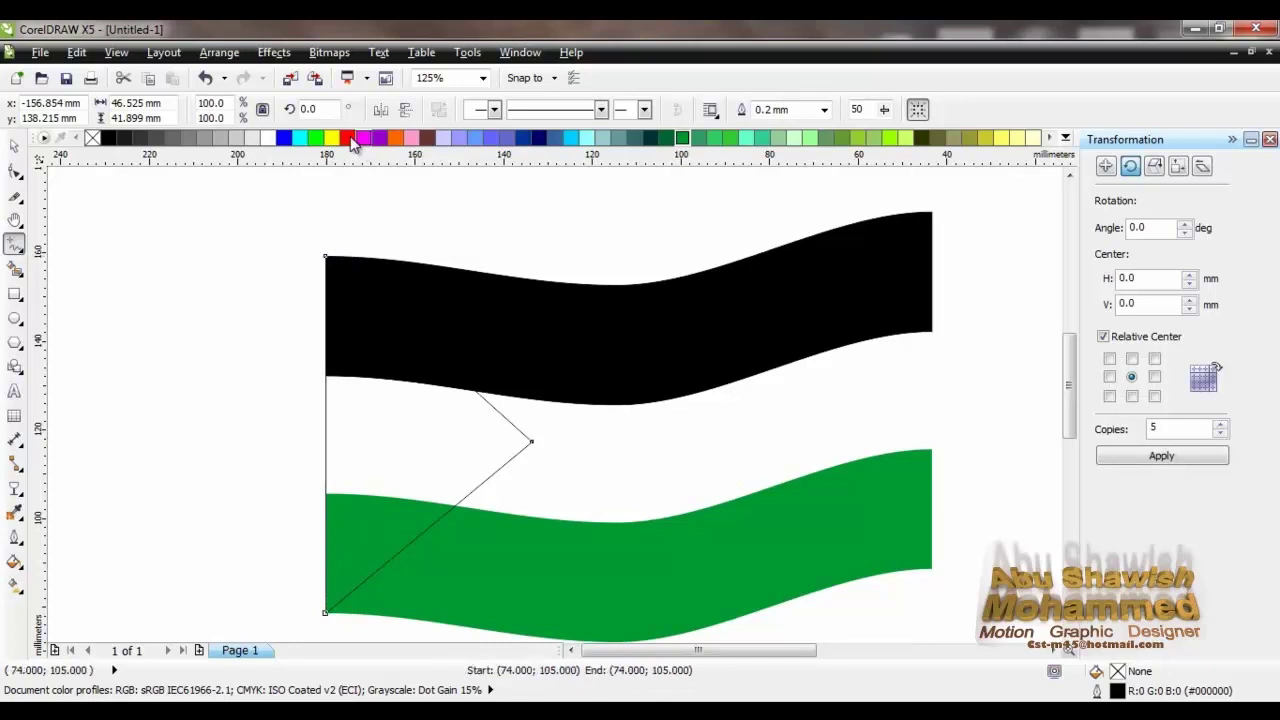
Fill the triangle on the flag's left side with red.
left_click(347, 138)
key("space")
left_click(692, 408)
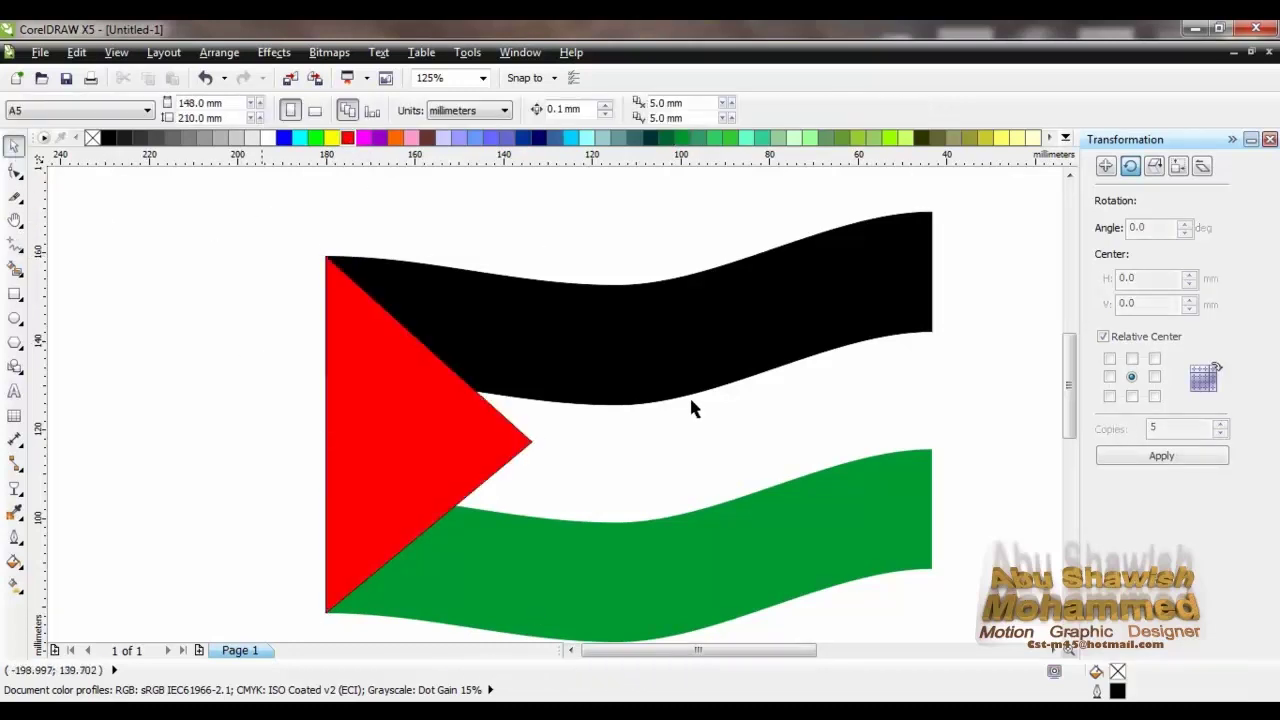
Select the three wavy stripes and the red triangle and group them into one flag.
key("F3")
left_click_drag(349, 258, 789, 594)
left_click(466, 110)
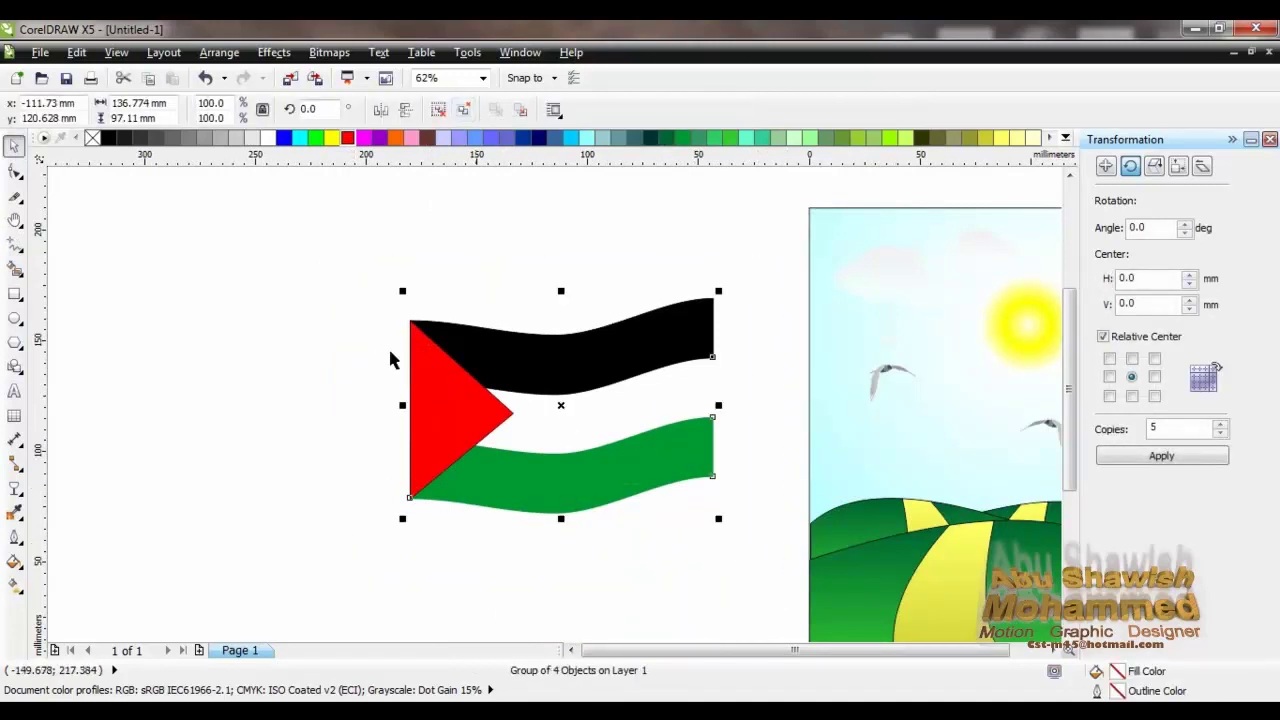
left_click(341, 387)
Draw a tall, thin rectangle as a flagpole along the flag's left edge, about 3.4 mm wide and 221 mm high.
left_click(1068, 634)
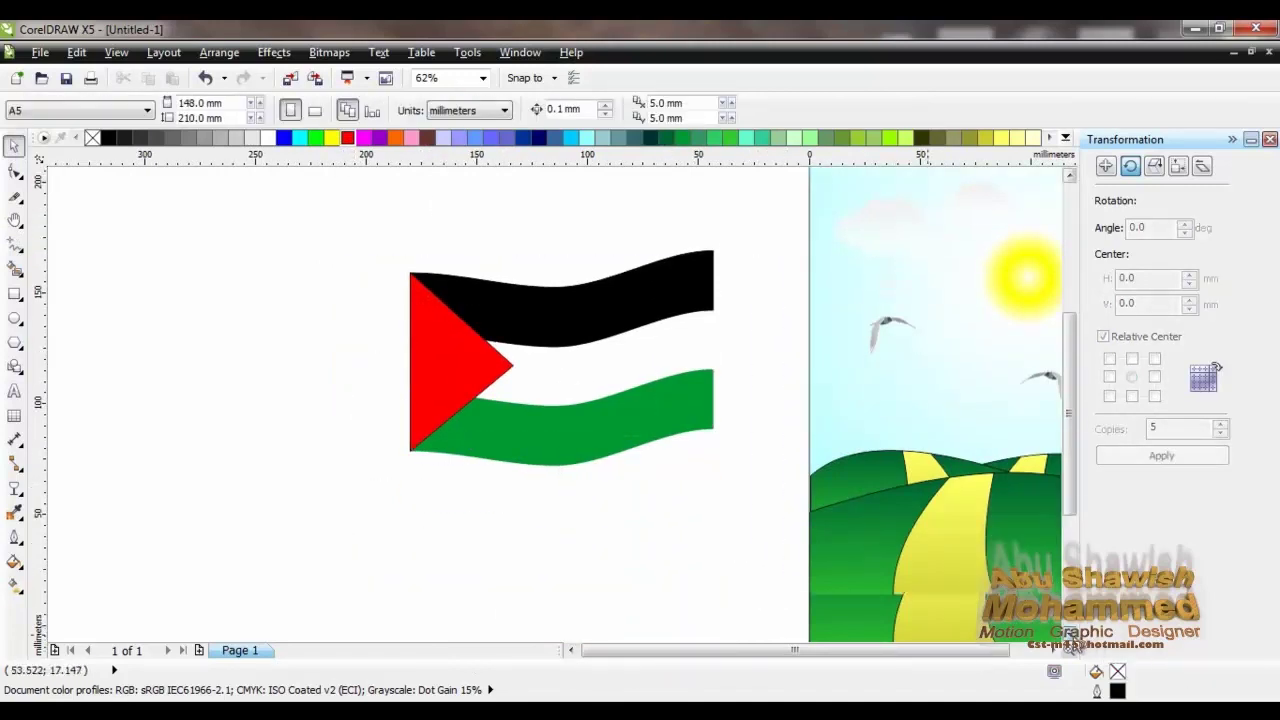
key("F6")
left_click_drag(407, 265, 402, 590)
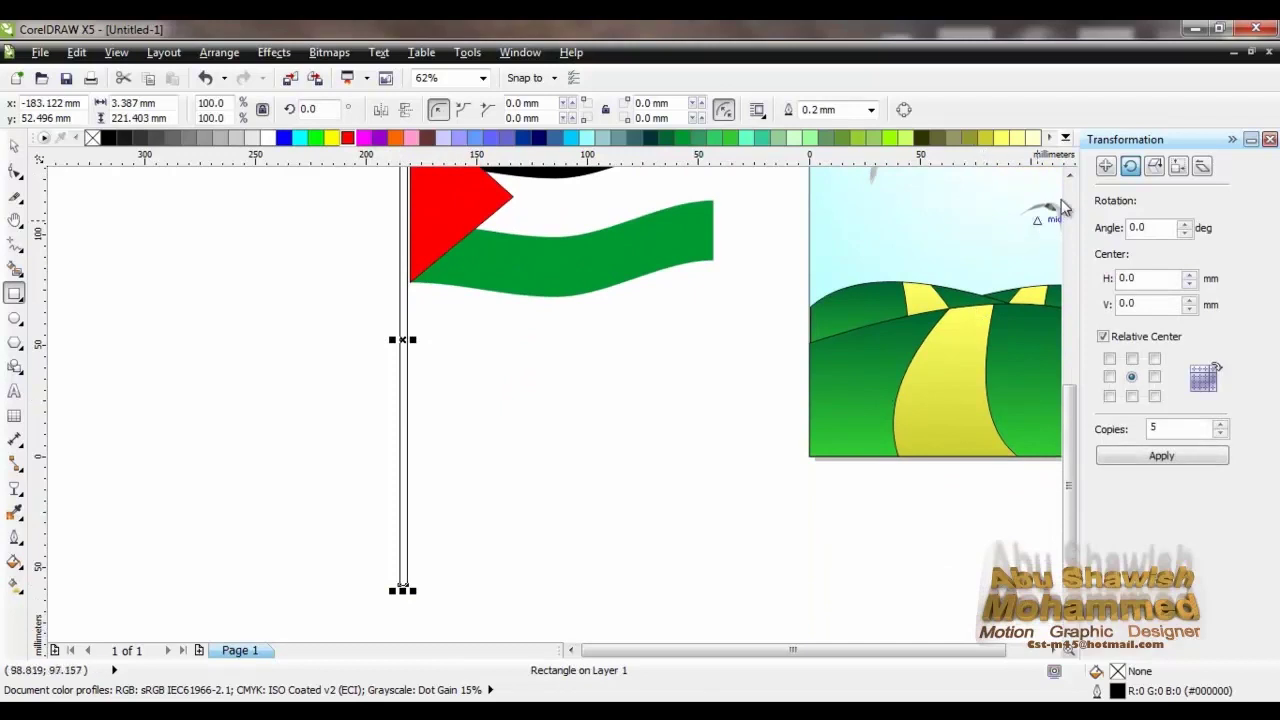
Give the flagpole a custom linear fountain fill running from light grey through white at 49% back to light grey.
scroll(262, 370, "up", 2)
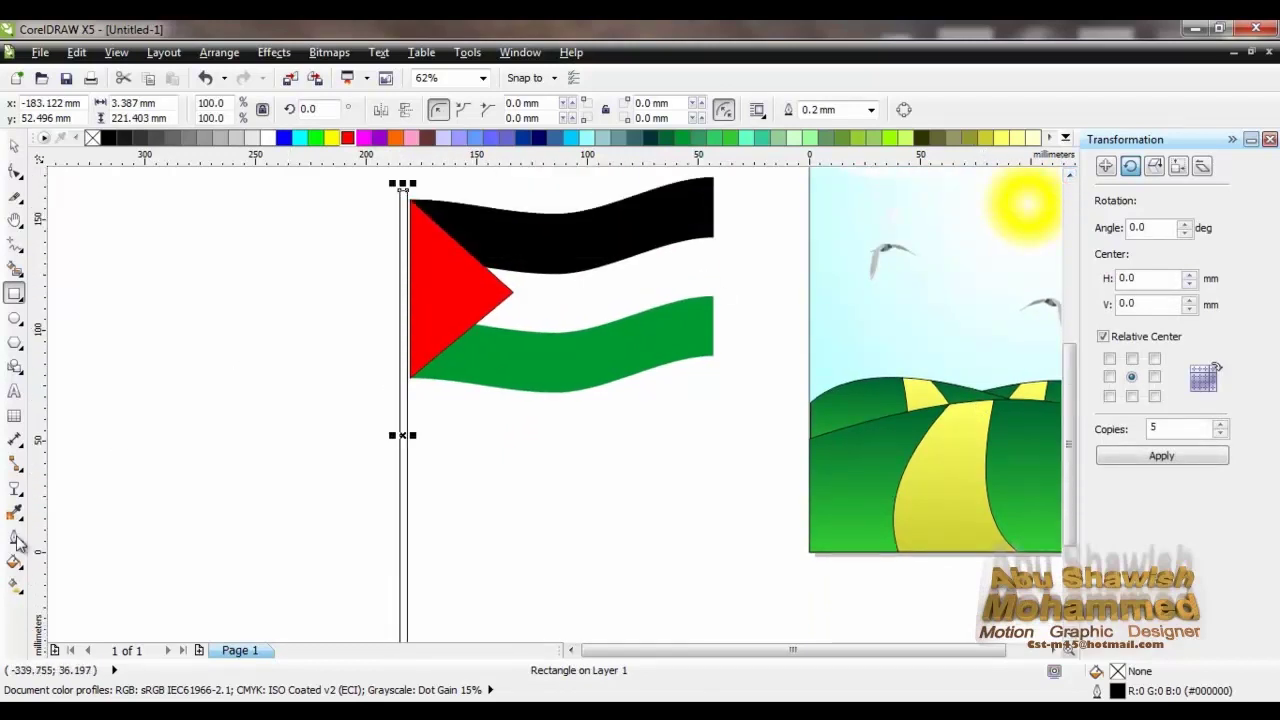
left_click(14, 561)
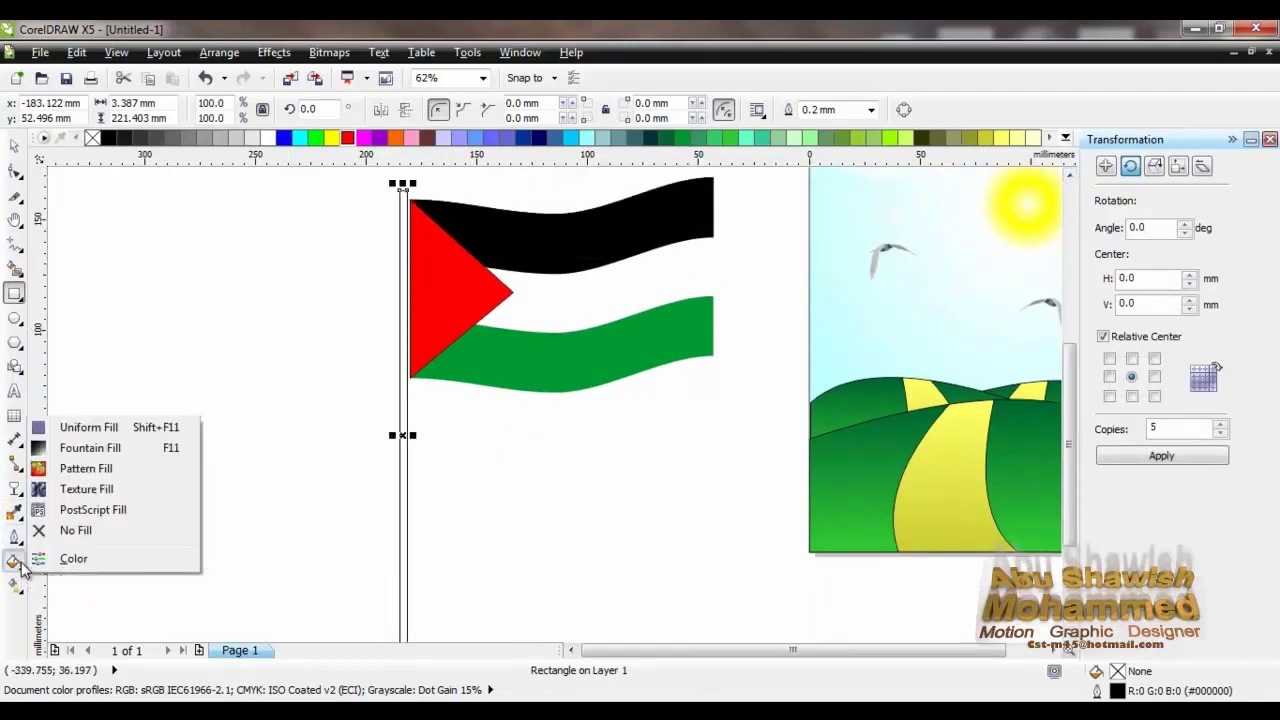
left_click(90, 448)
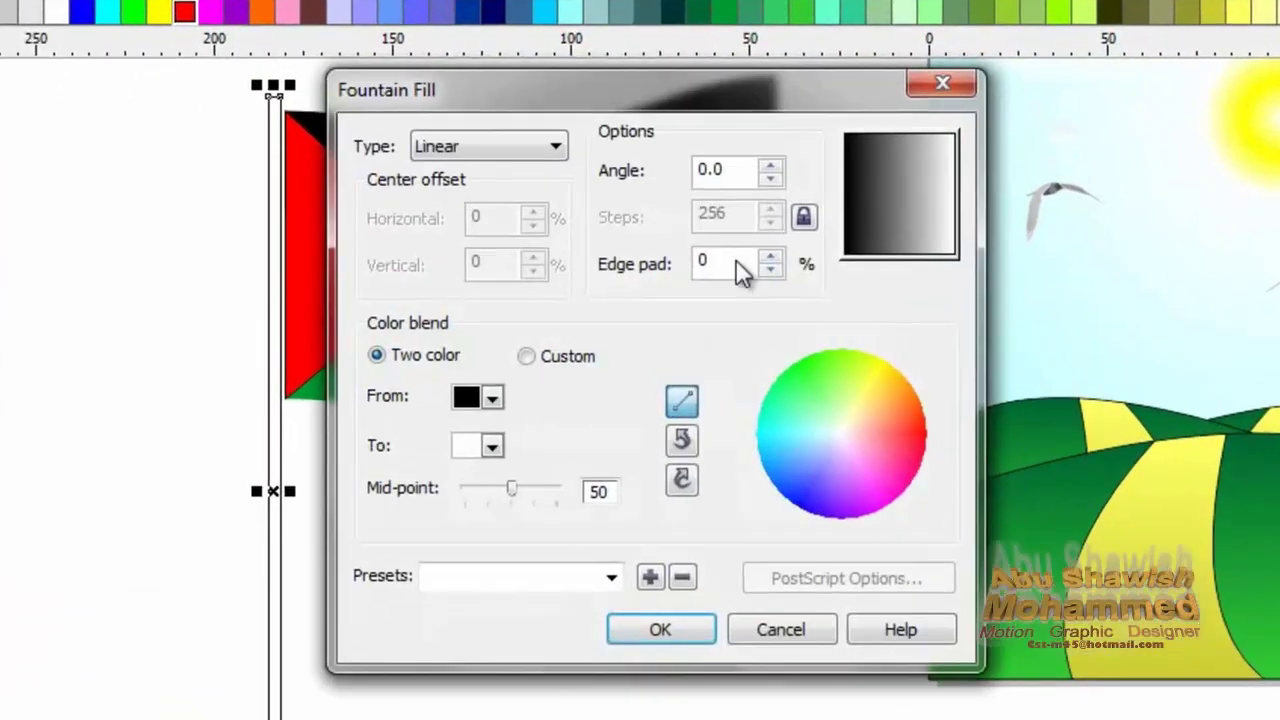
left_click(548, 368)
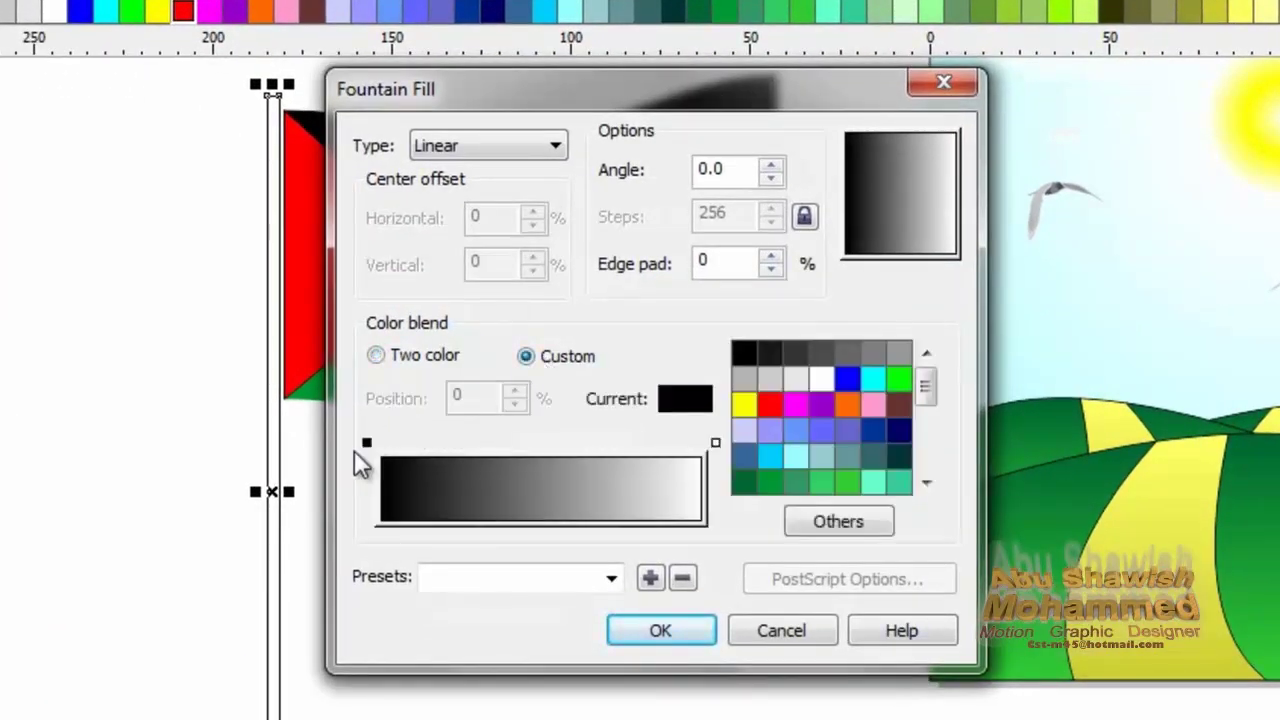
left_click(366, 443)
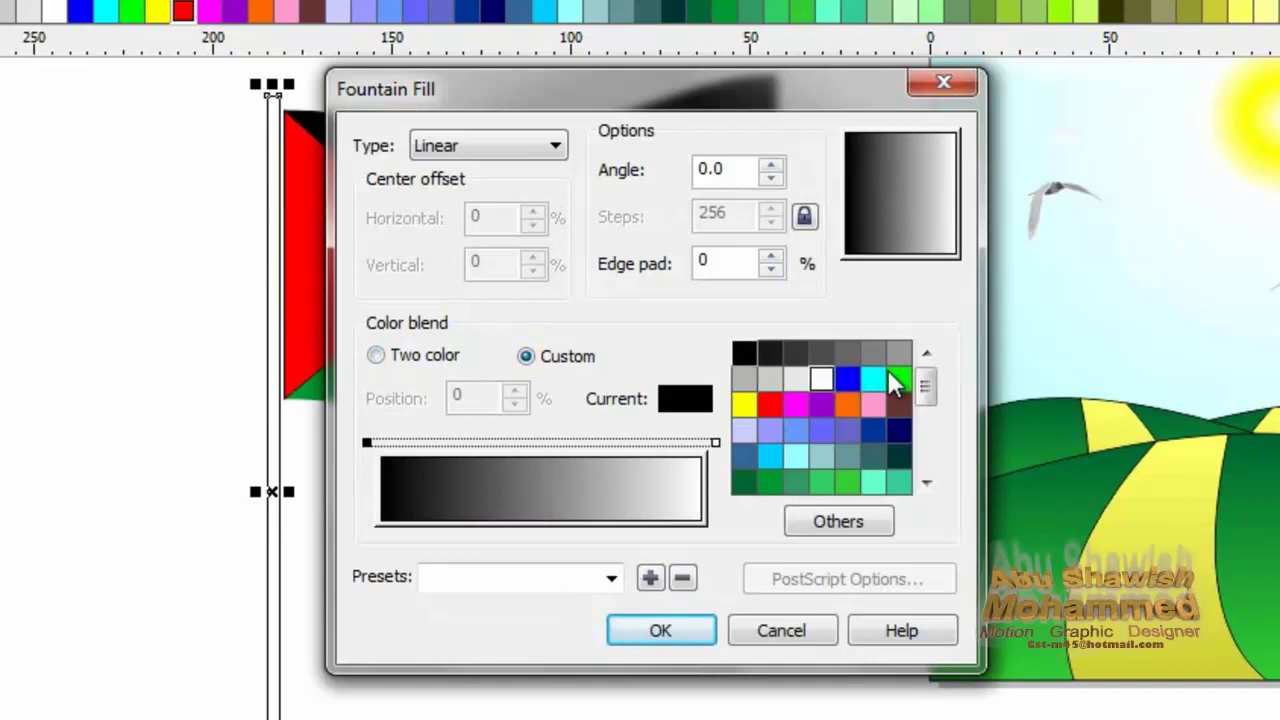
left_click(745, 380)
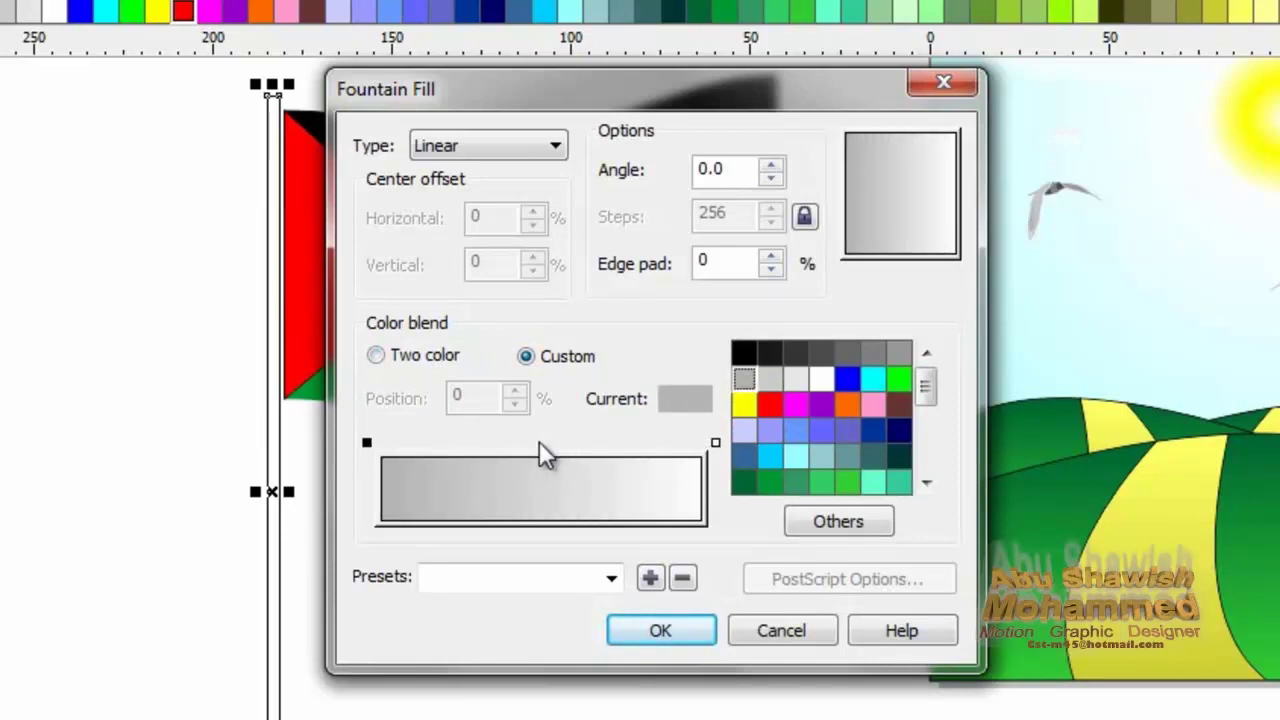
double_click(539, 443)
left_click(820, 381)
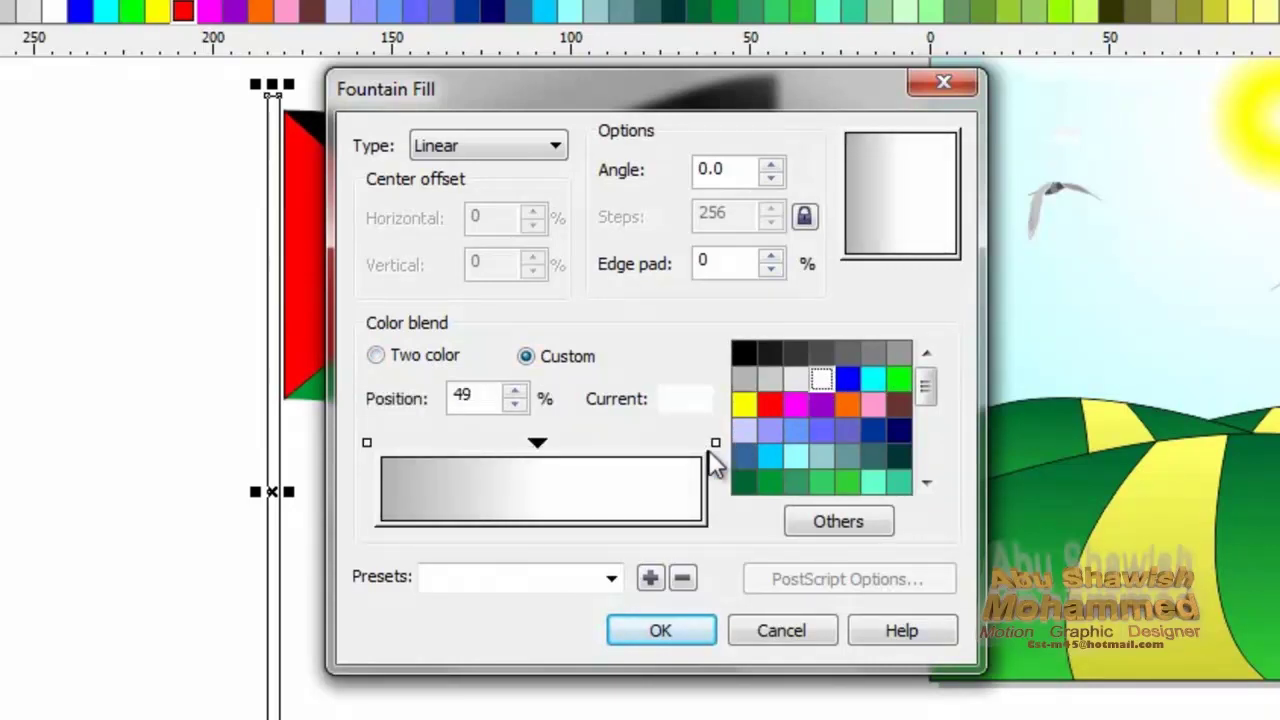
left_click(715, 443)
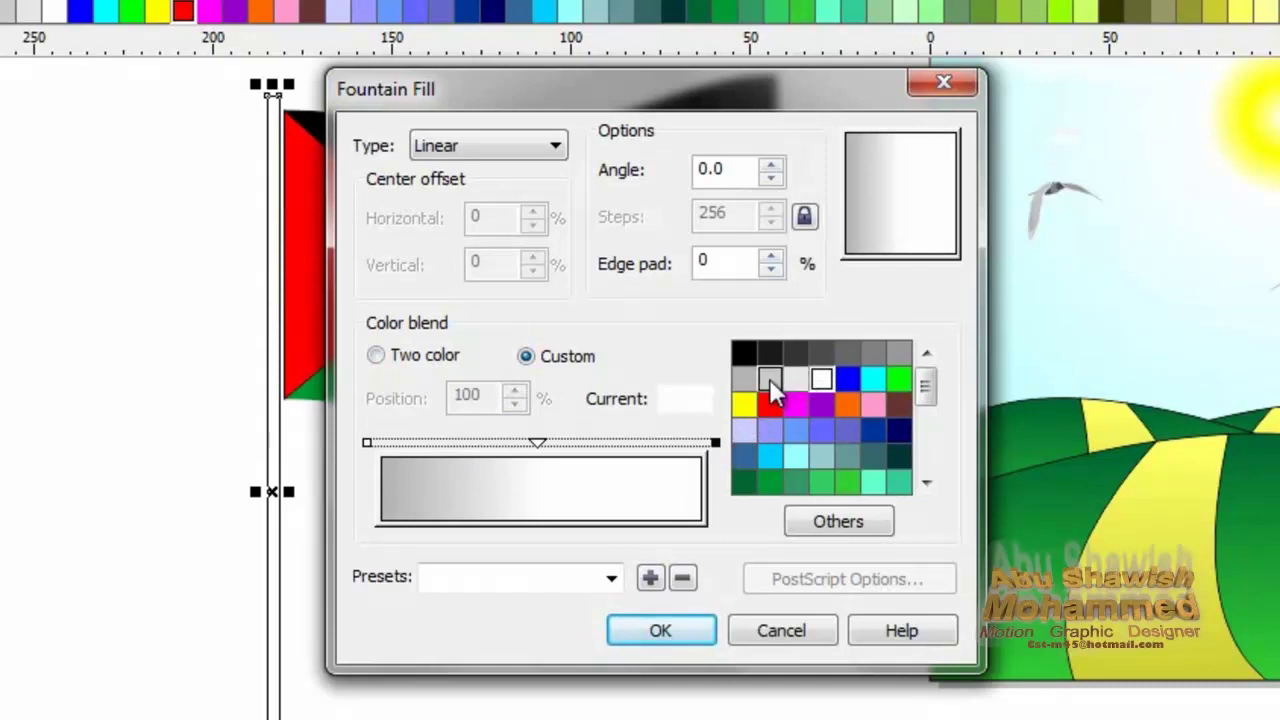
left_click(746, 378)
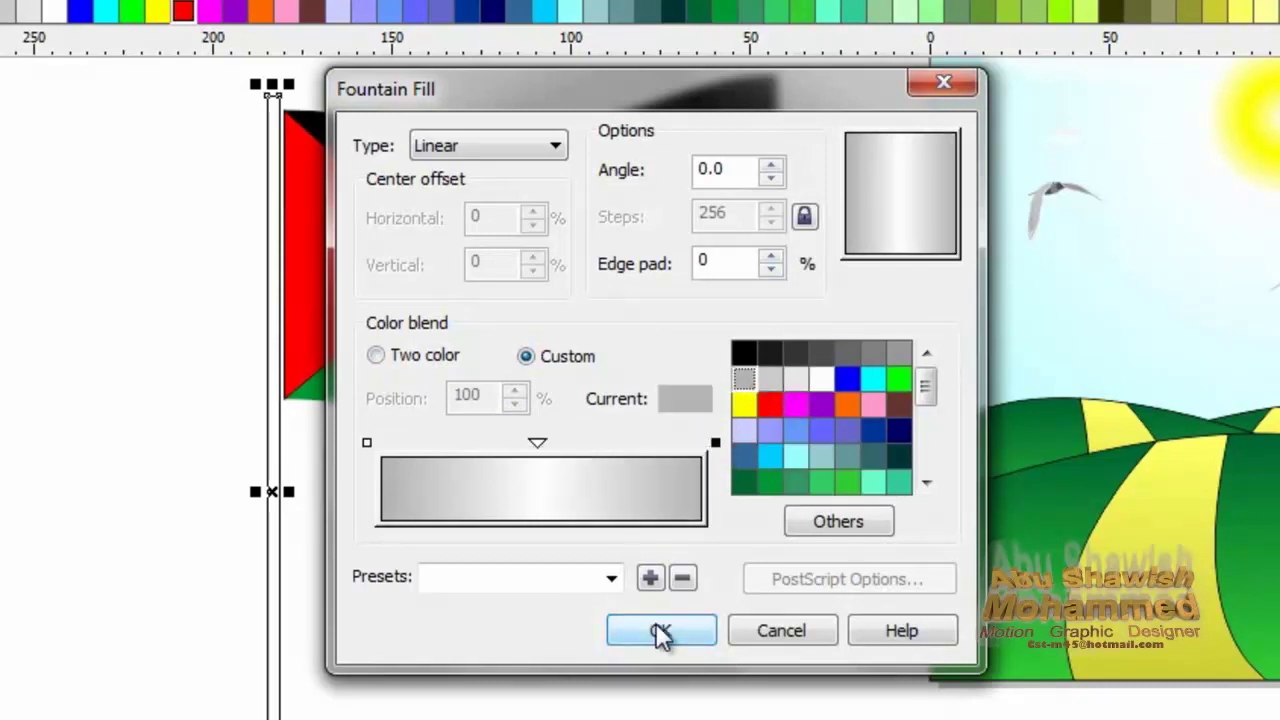
left_click(660, 632)
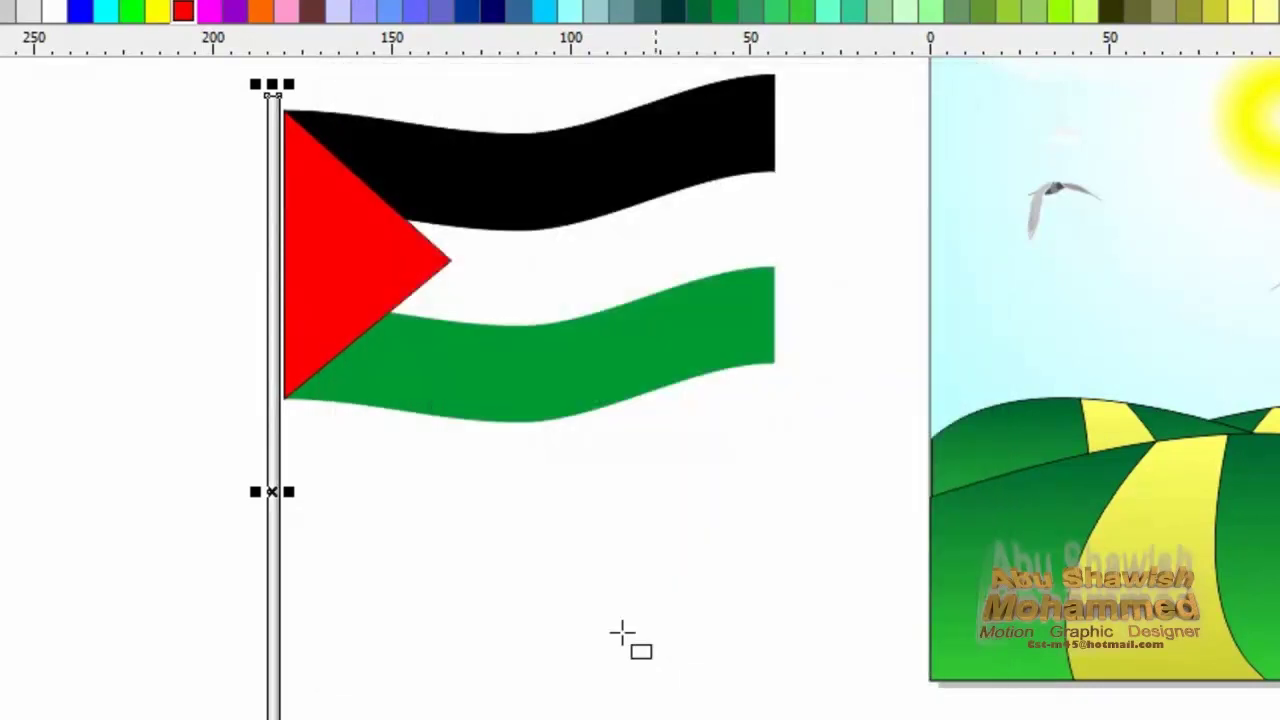
left_click(51, 309)
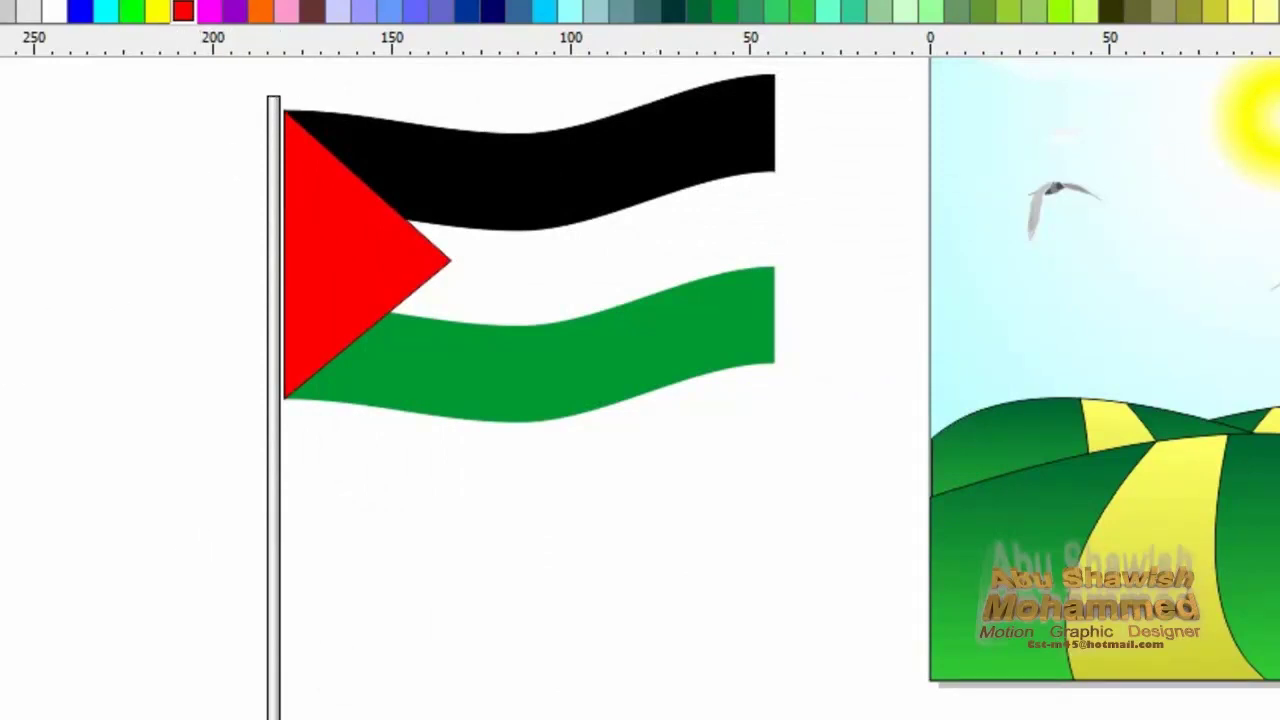
Draw a circle about 7.9 mm in diameter beside the top of the flagpole.
scroll(1022, 135, "up", 3)
scroll(230, 350, "up", 1)
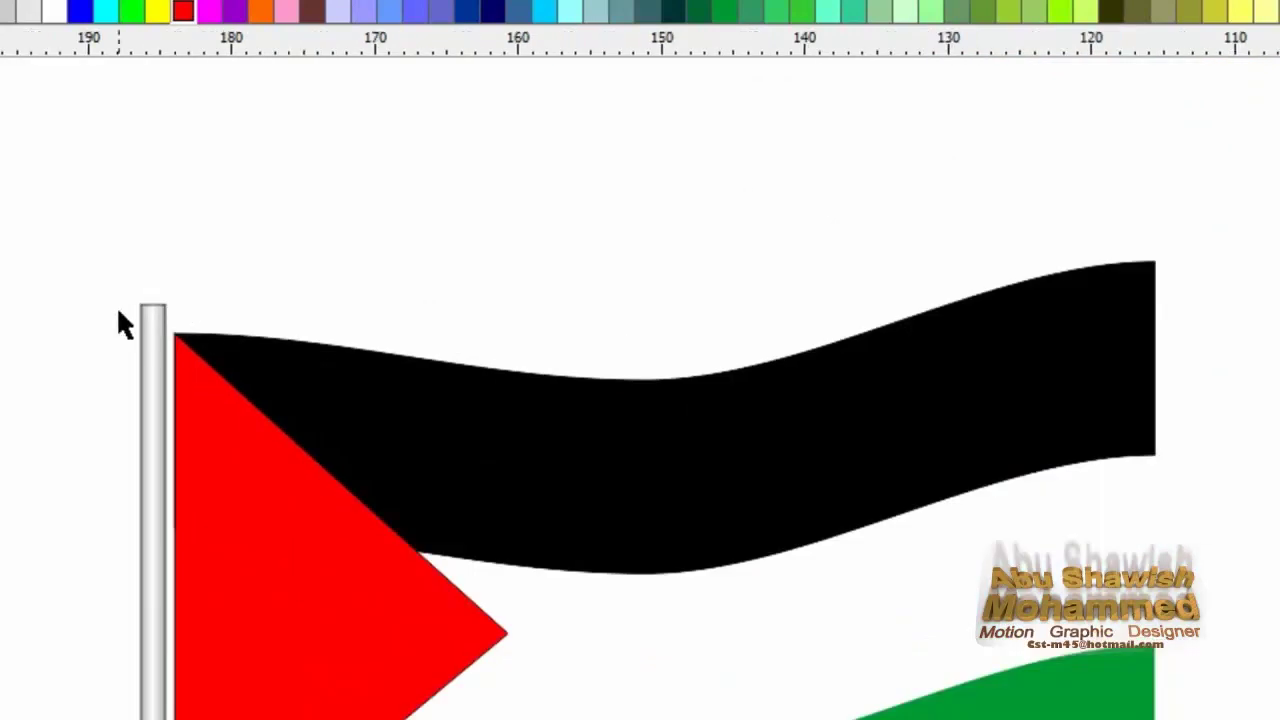
scroll(117, 320, "up", 1)
left_click_drag(104, 279, 40, 269)
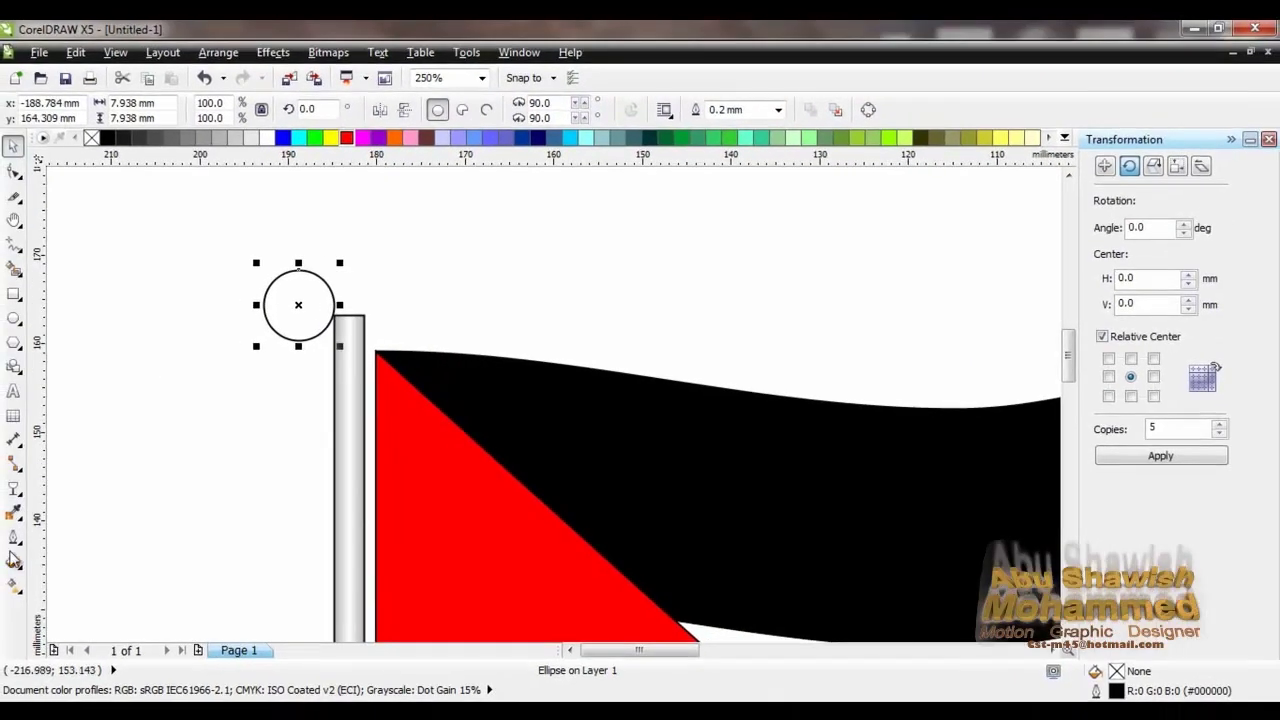
Give the circle a radial two-color fountain fill from grey to white, with the center offset -29% horizontally and 25% vertically.
left_click(6, 564)
left_click(129, 444)
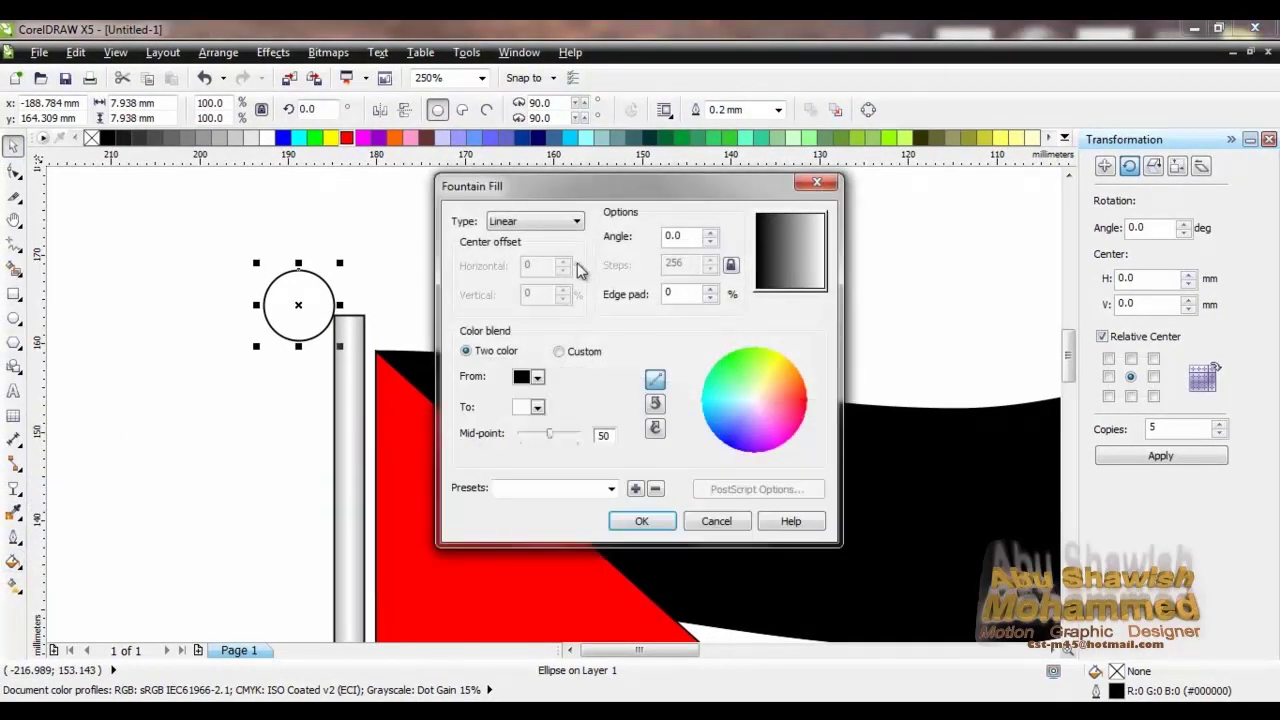
left_click(558, 222)
left_click(545, 247)
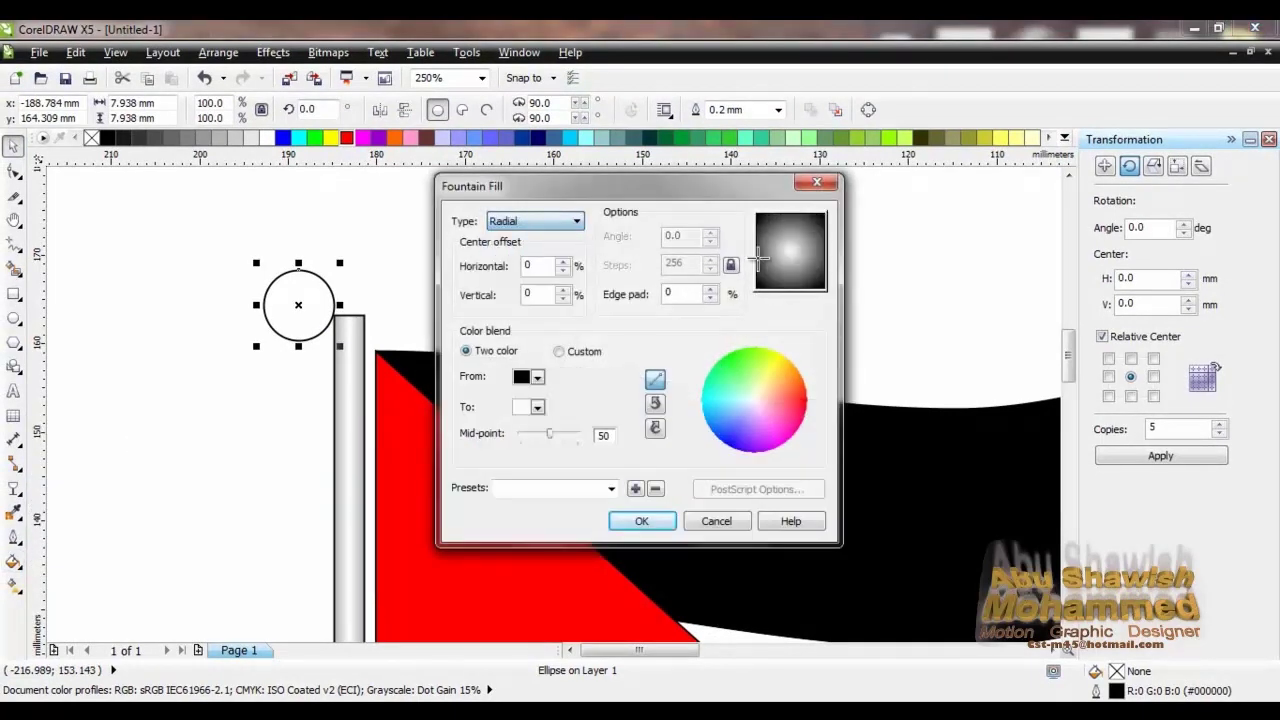
left_click(773, 241)
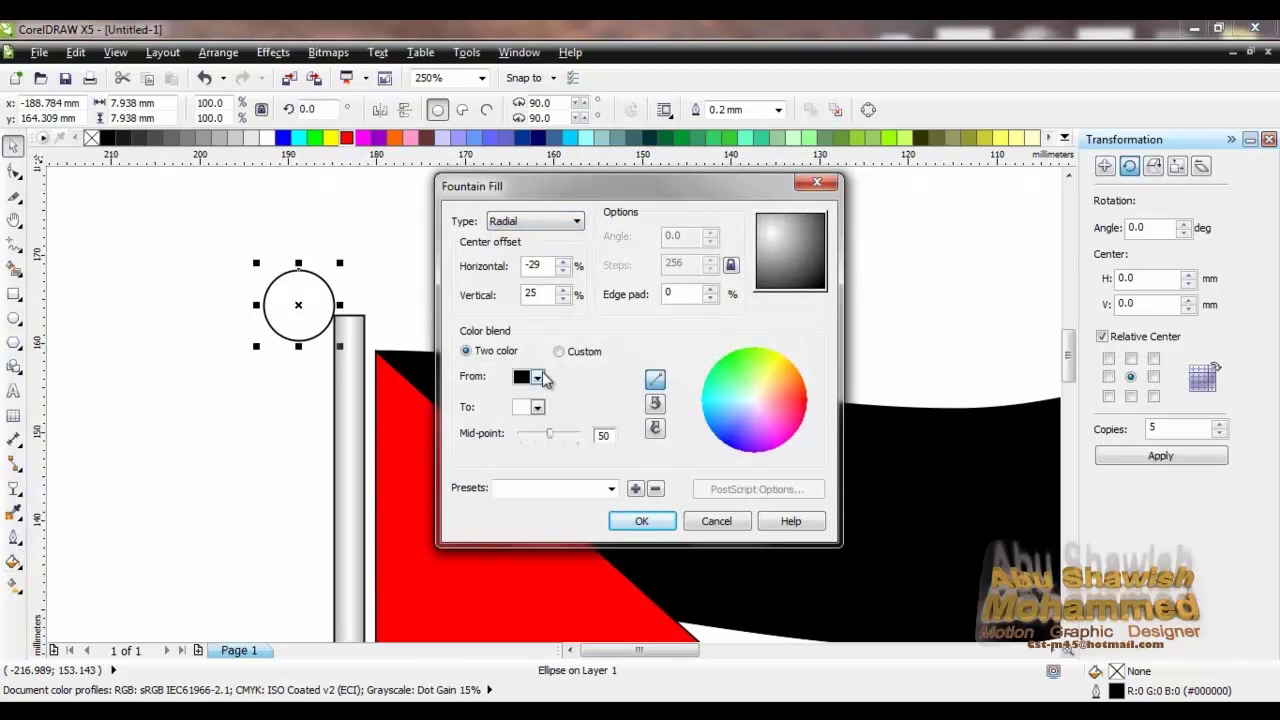
left_click(541, 378)
left_click(525, 414)
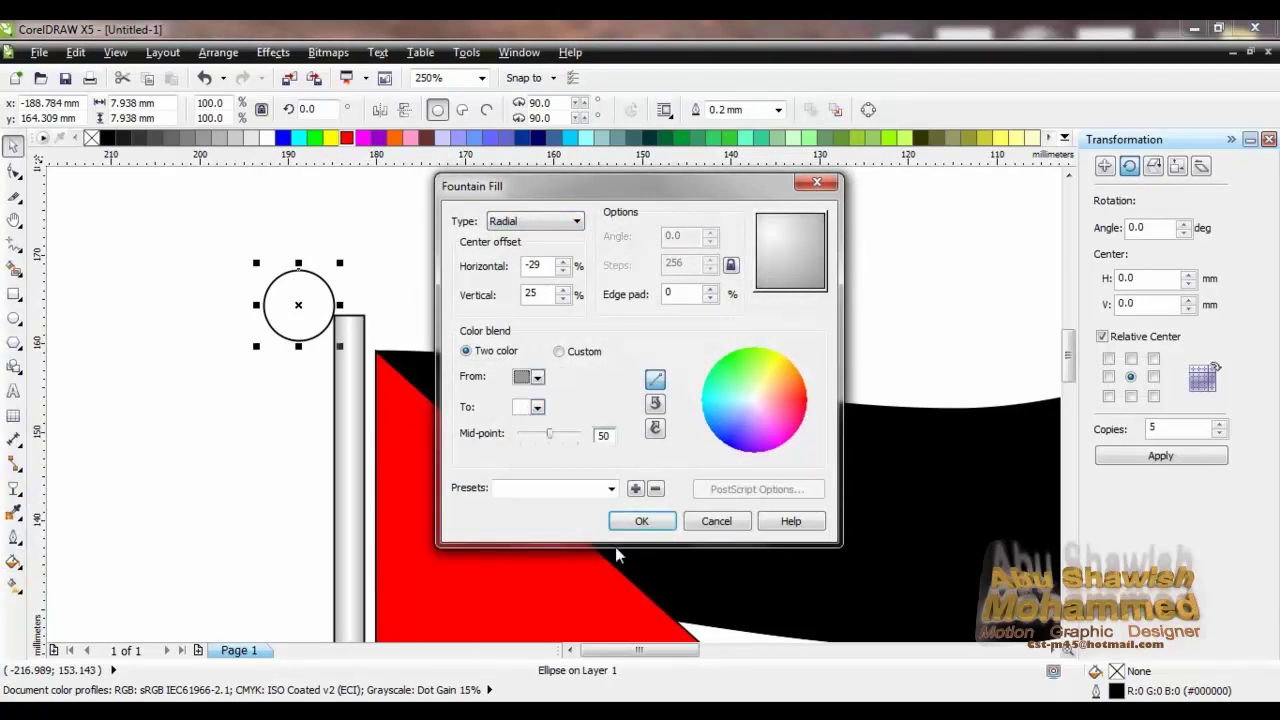
left_click(641, 521)
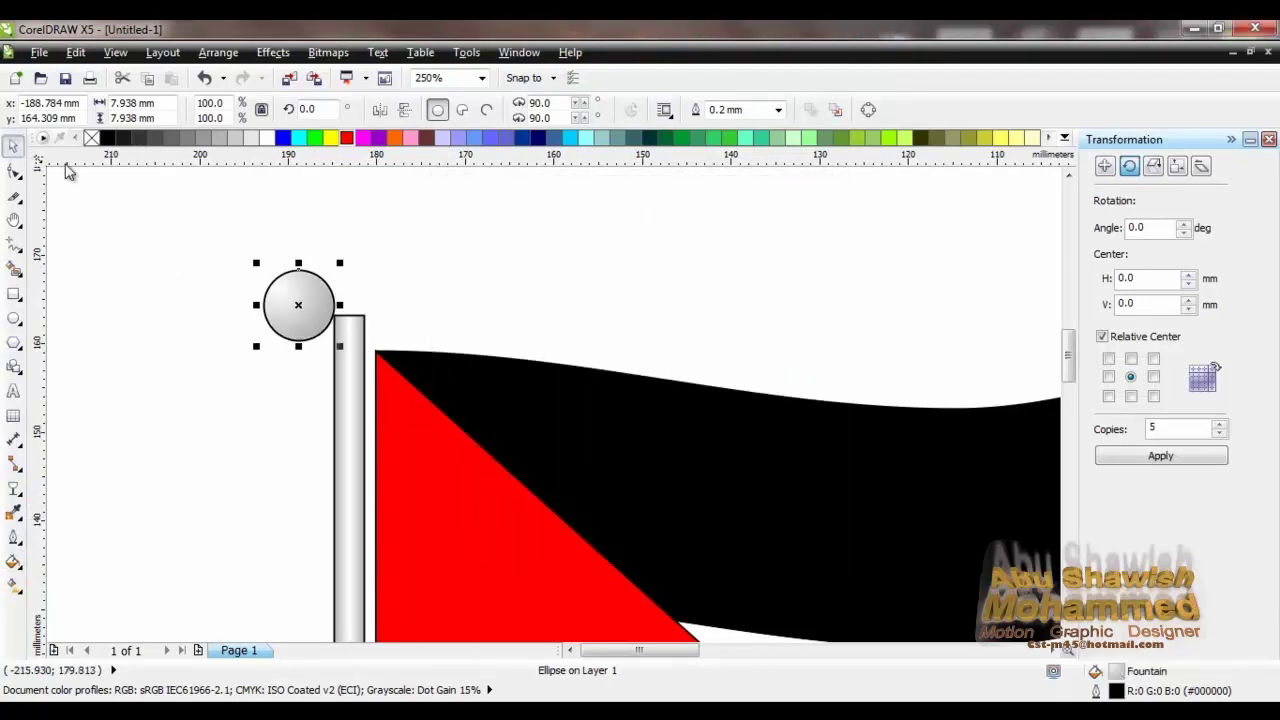
Place the ball on top of the flagpole and align the ball and pole on their vertical centers.
left_click(172, 254)
left_click_drag(298, 304, 350, 286)
left_click(353, 344, "shift")
key("c")
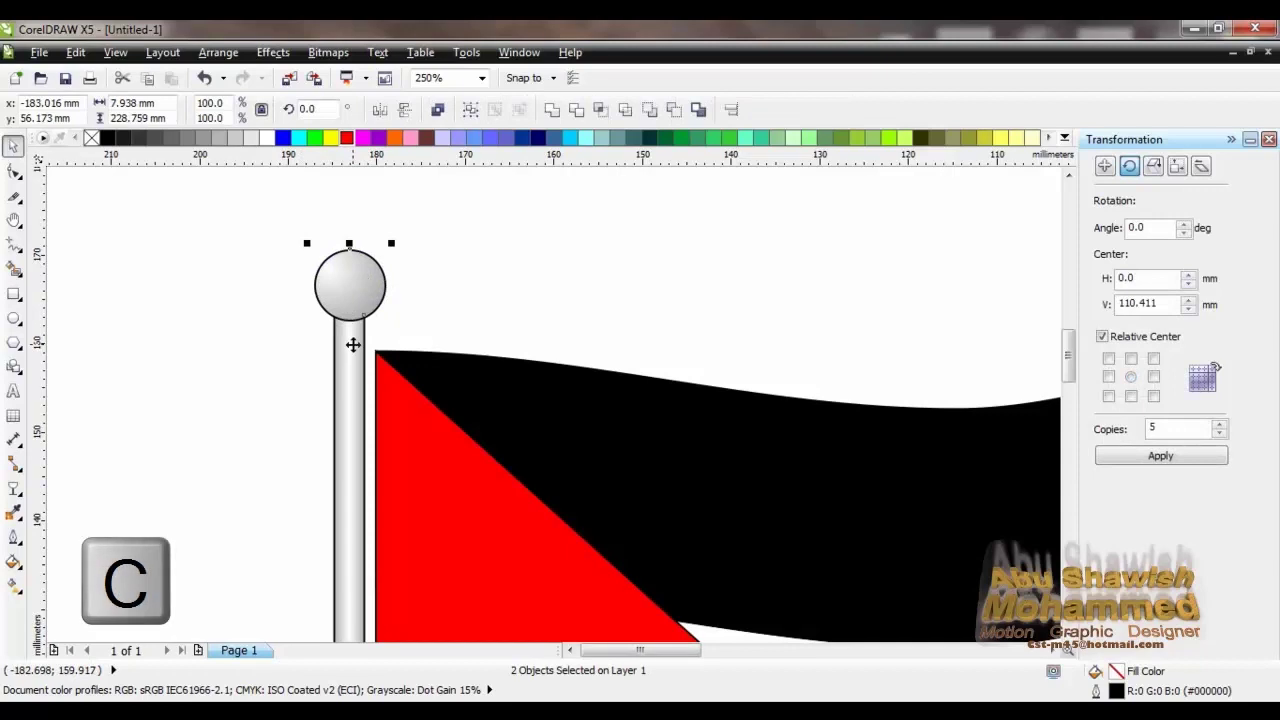
left_click(400, 294)
Draw a rectangle about 56 mm wide and 20 mm high at the flagpole's foot as its base and fill it with grey #808080.
scroll(378, 370, "down", 2)
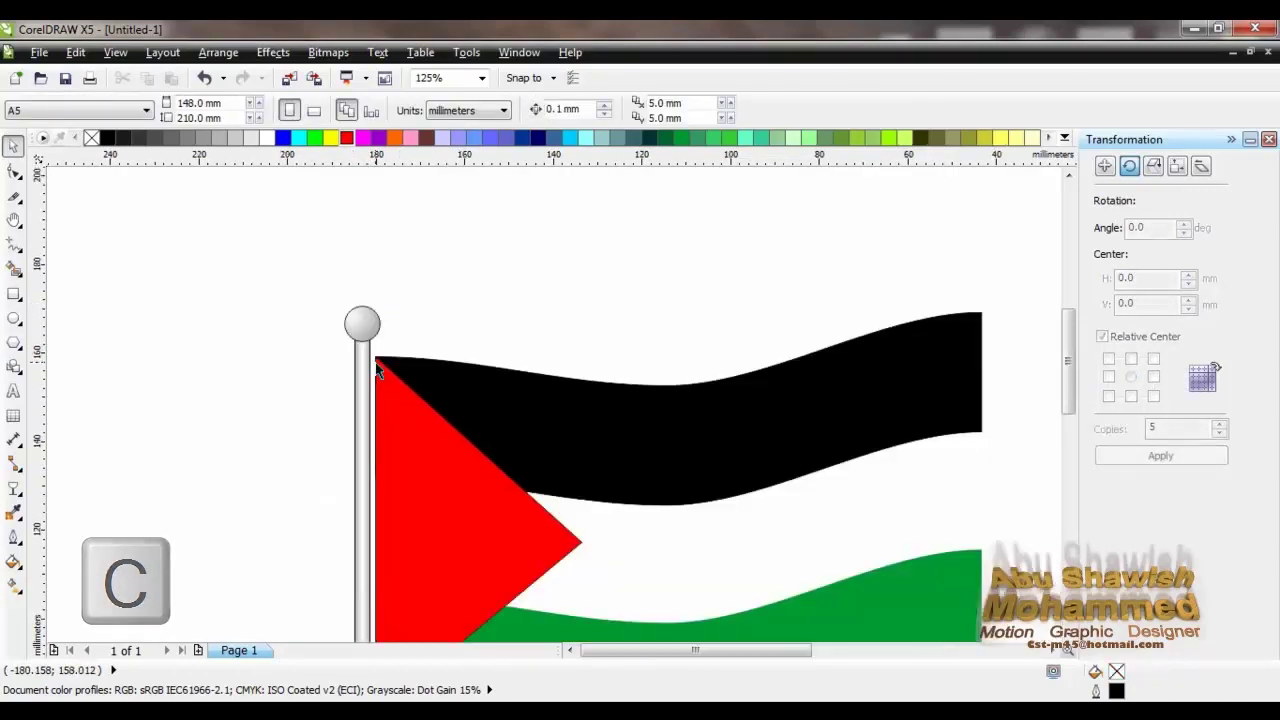
scroll(378, 370, "down", 2)
scroll(359, 603, "up", 1)
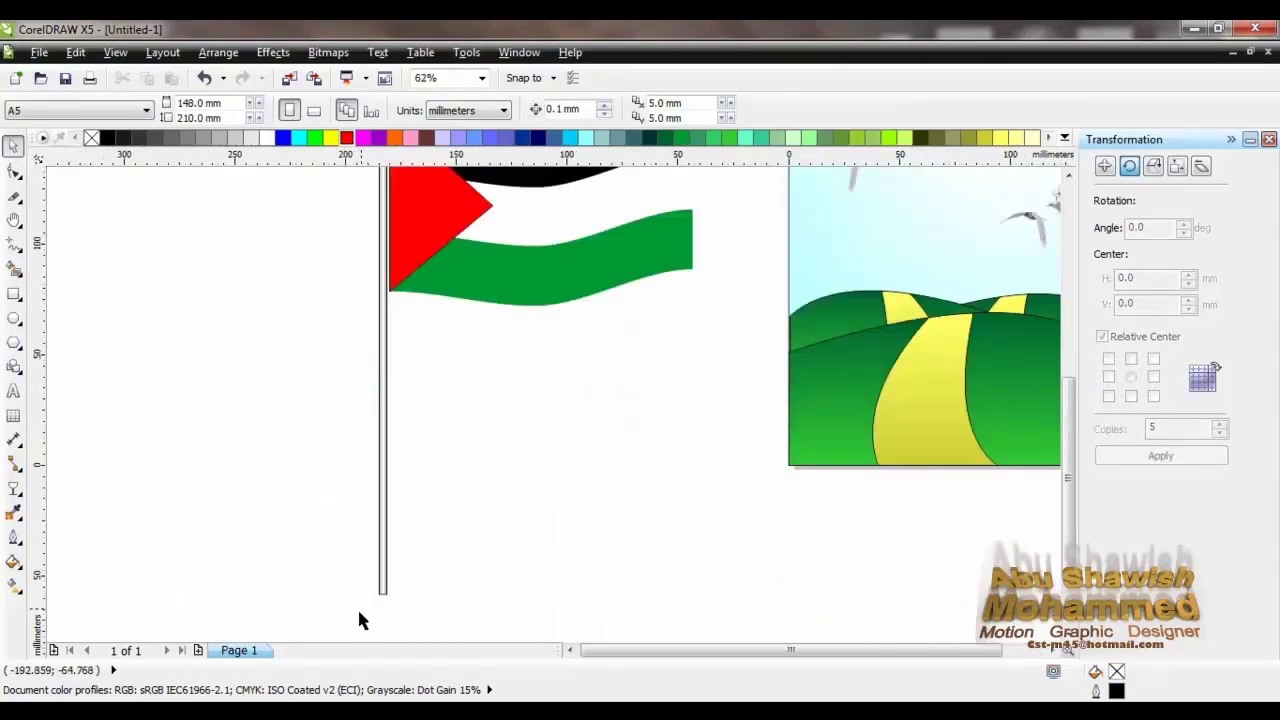
scroll(376, 612, "up", 1)
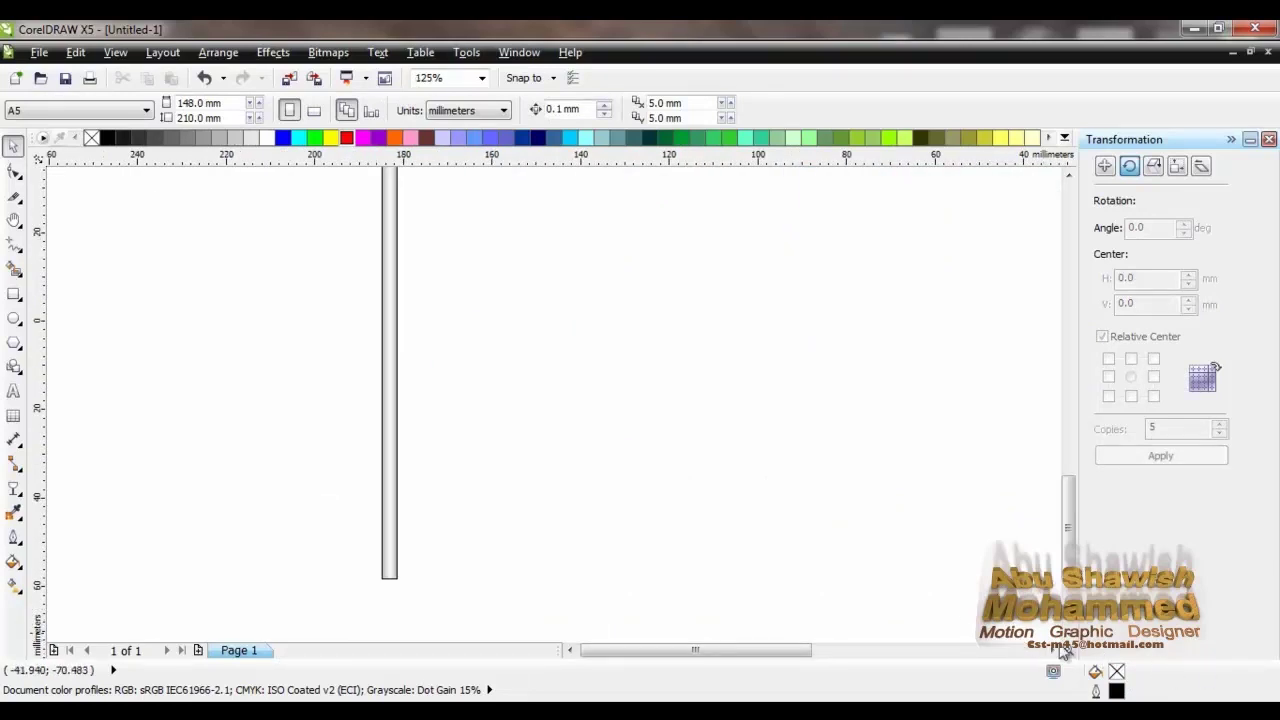
scroll(1067, 649, "down", 3)
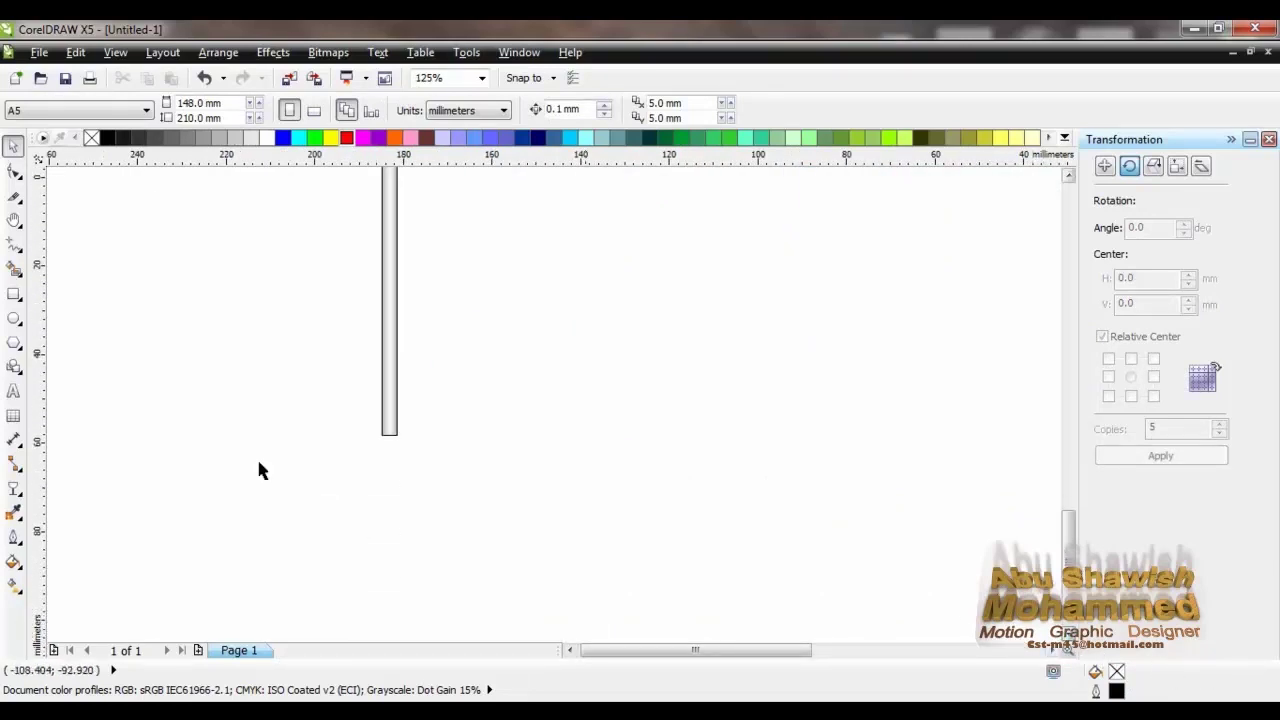
left_click(13, 294)
left_click_drag(258, 430, 511, 523)
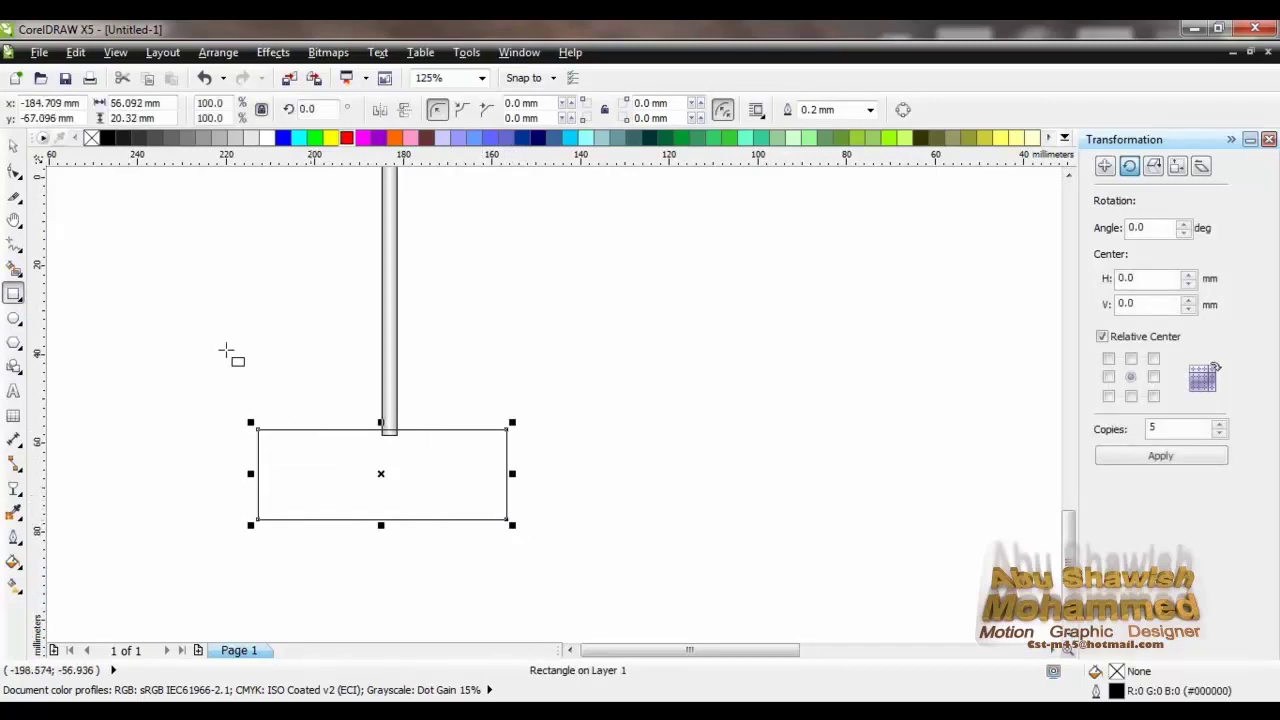
left_click(13, 146)
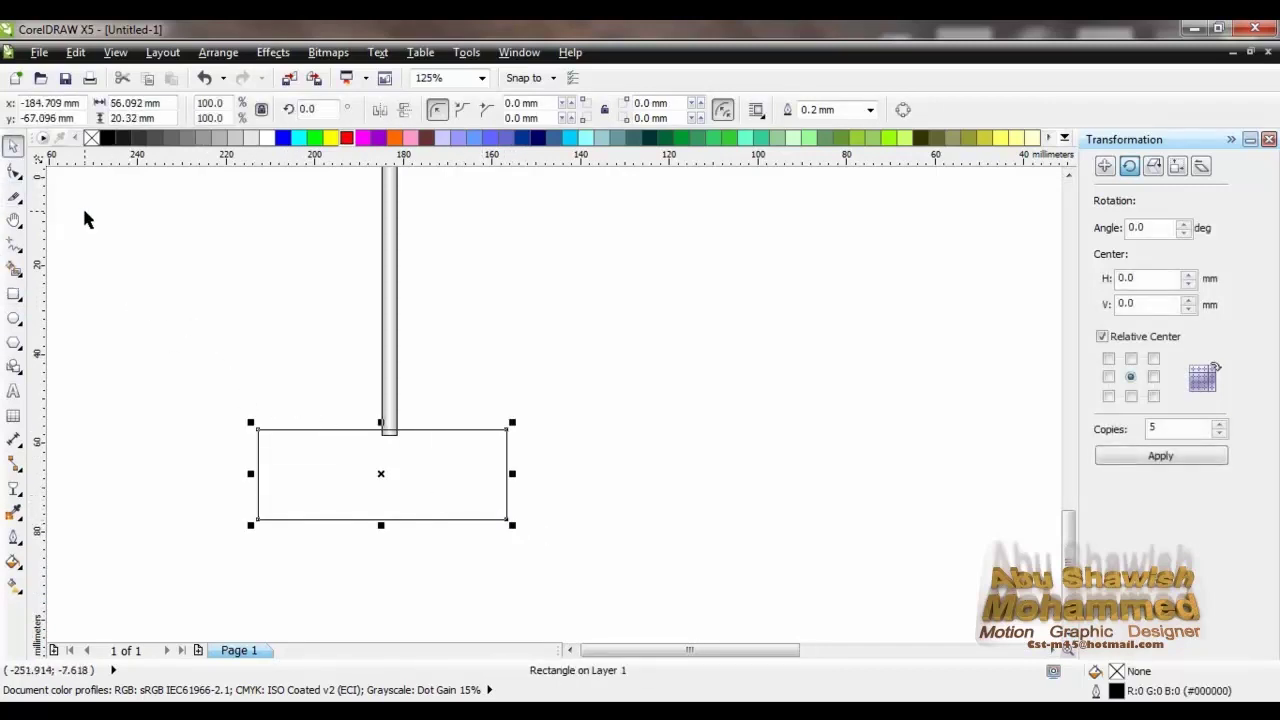
left_click(184, 139)
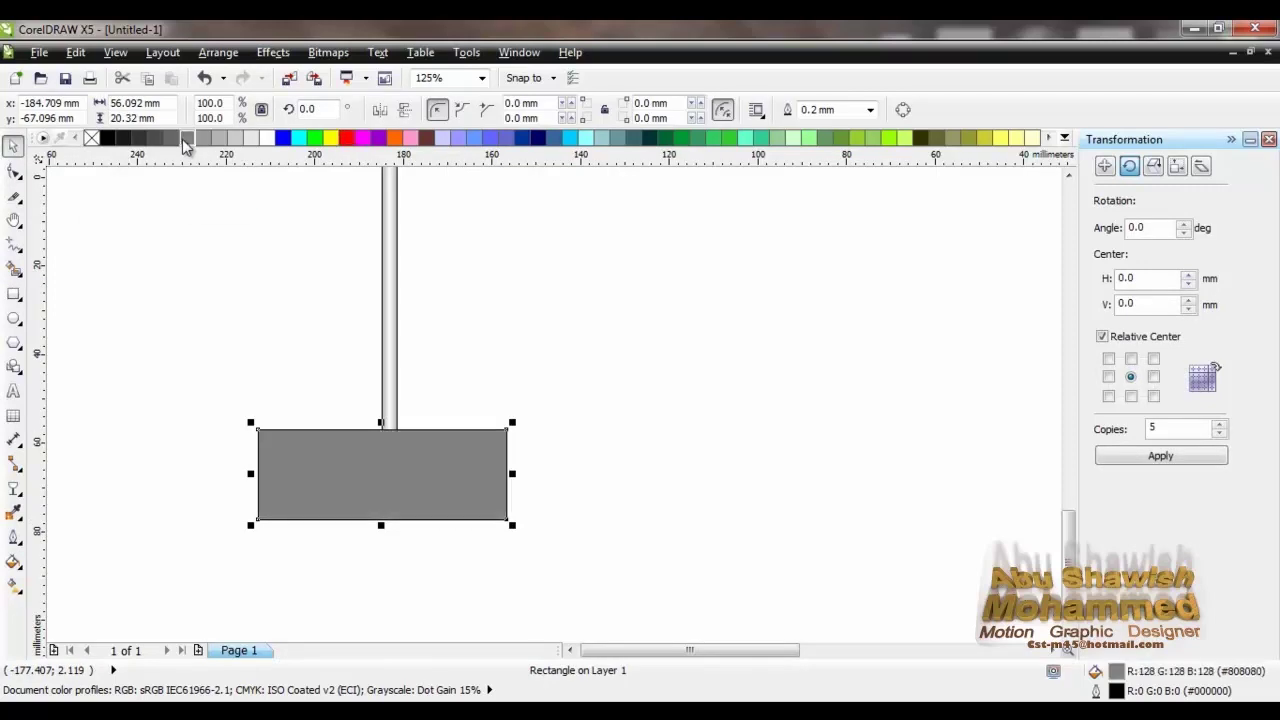
Shift the grey base horizontally so that it is centered under the flagpole.
left_click(330, 345)
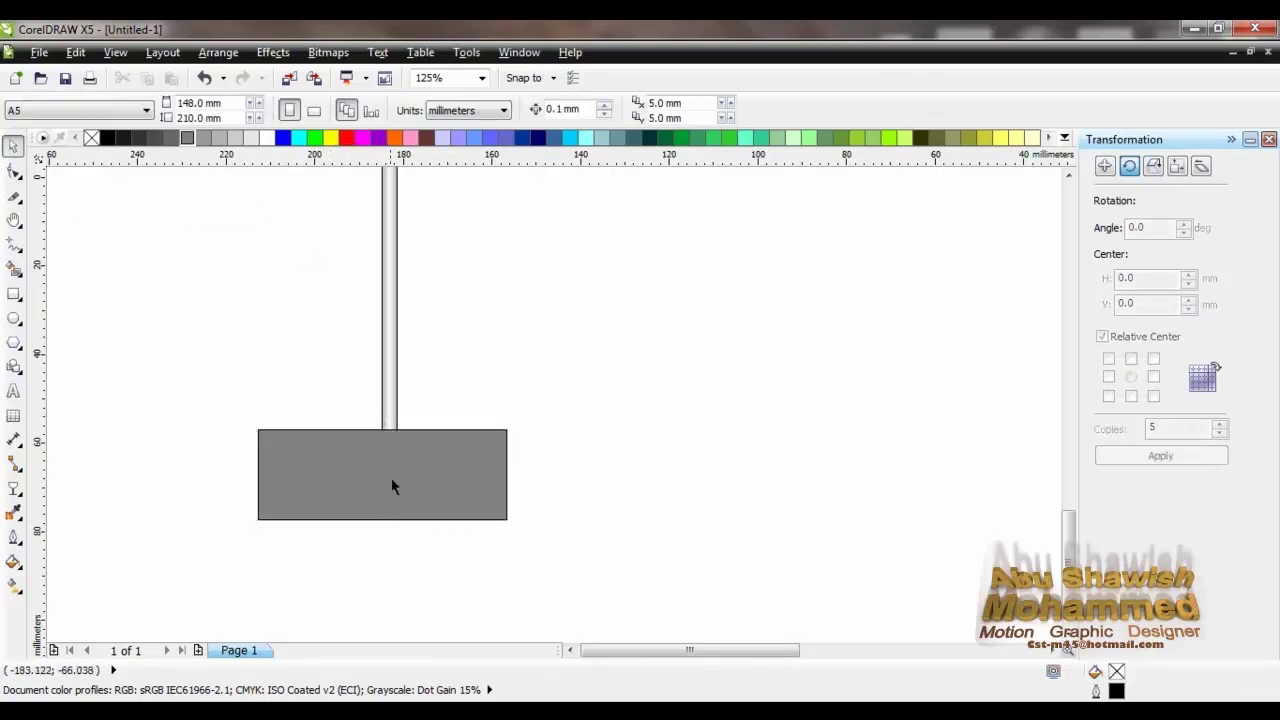
left_click(390, 483)
left_click_drag(390, 483, 398, 483)
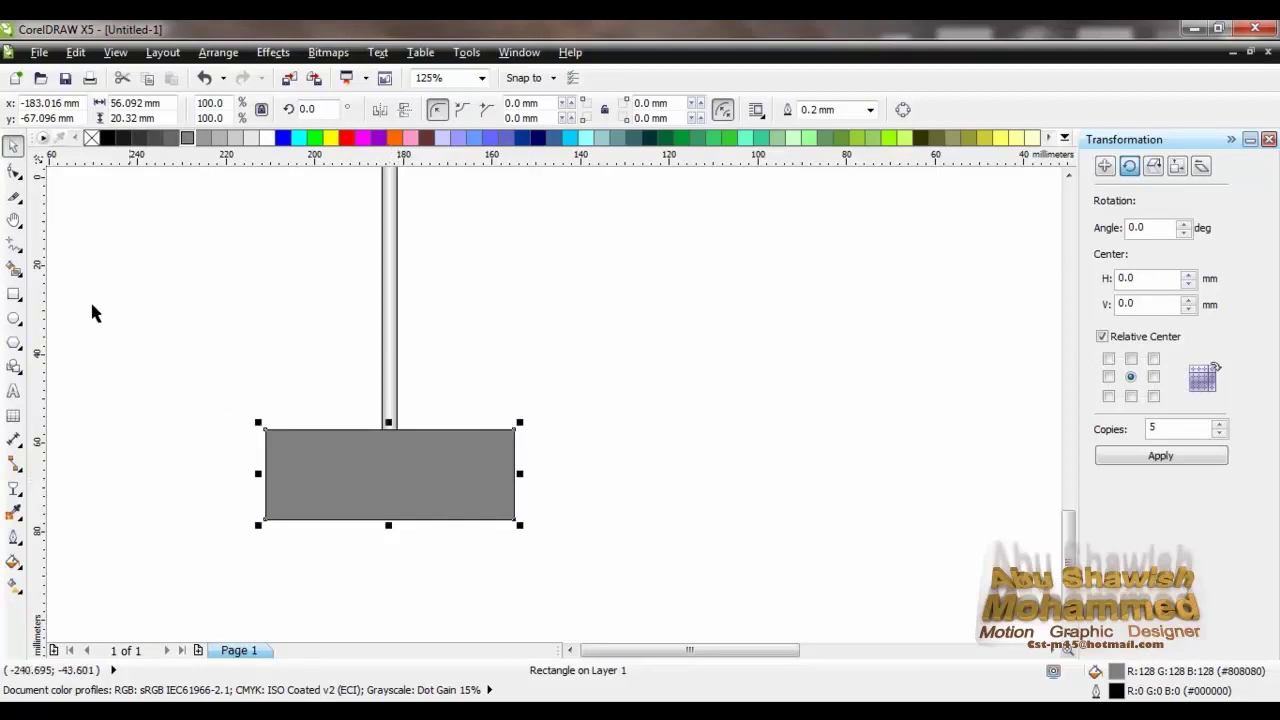
Convert the base rectangle to curves and move its two top corners inward to form a symmetrical trapezoid.
left_click(14, 170)
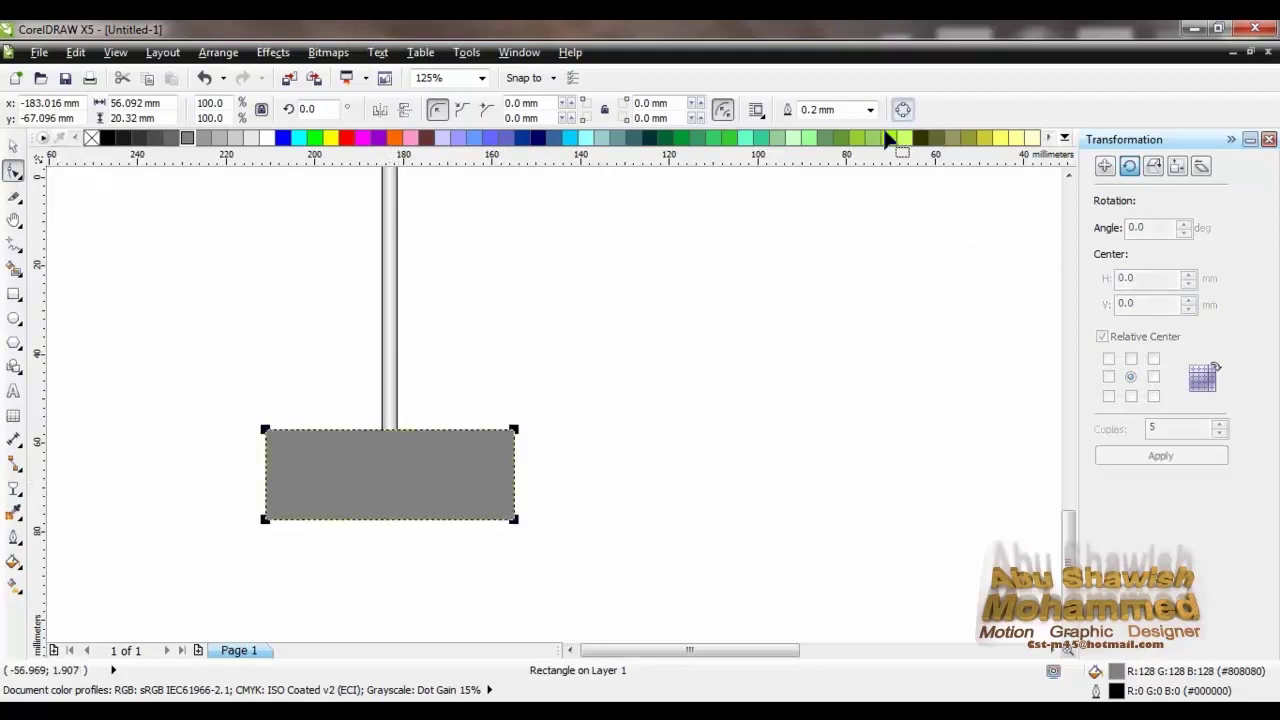
left_click(903, 109)
left_click_drag(513, 432, 461, 430)
left_click_drag(242, 406, 320, 432)
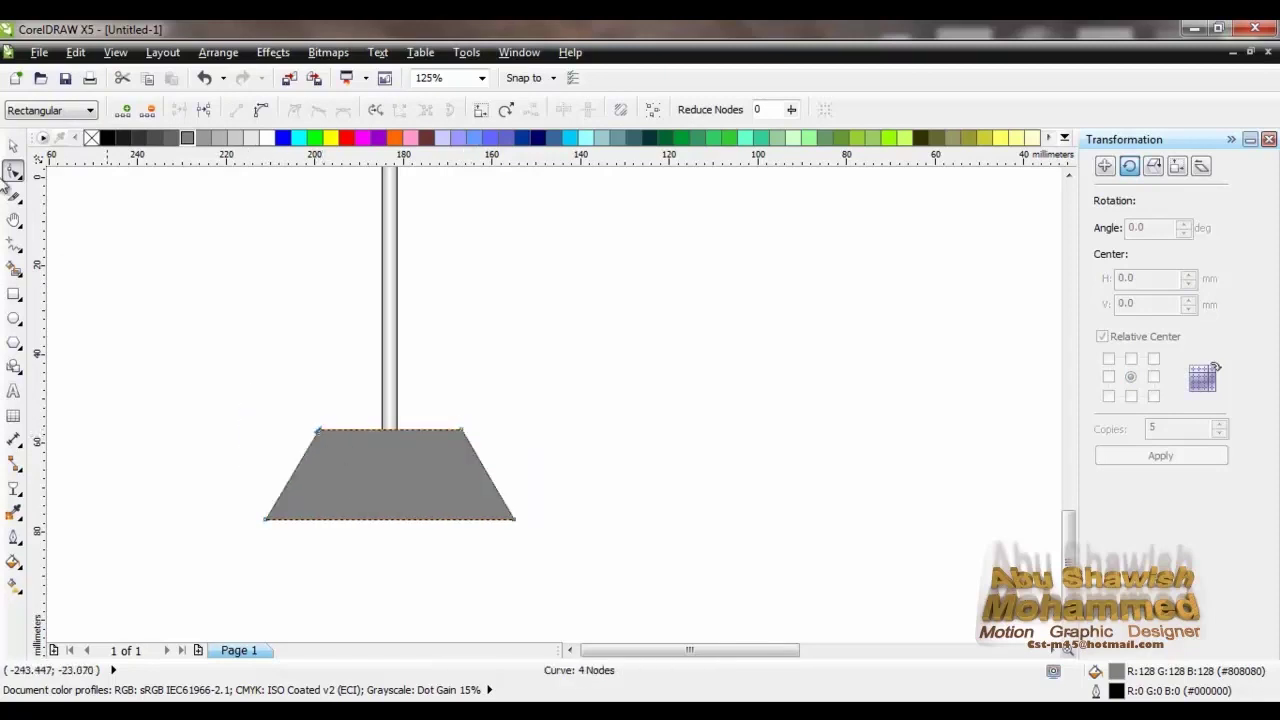
left_click(15, 148)
Select the flag, pole, ball and base together and group them.
left_click(445, 368)
key("F4")
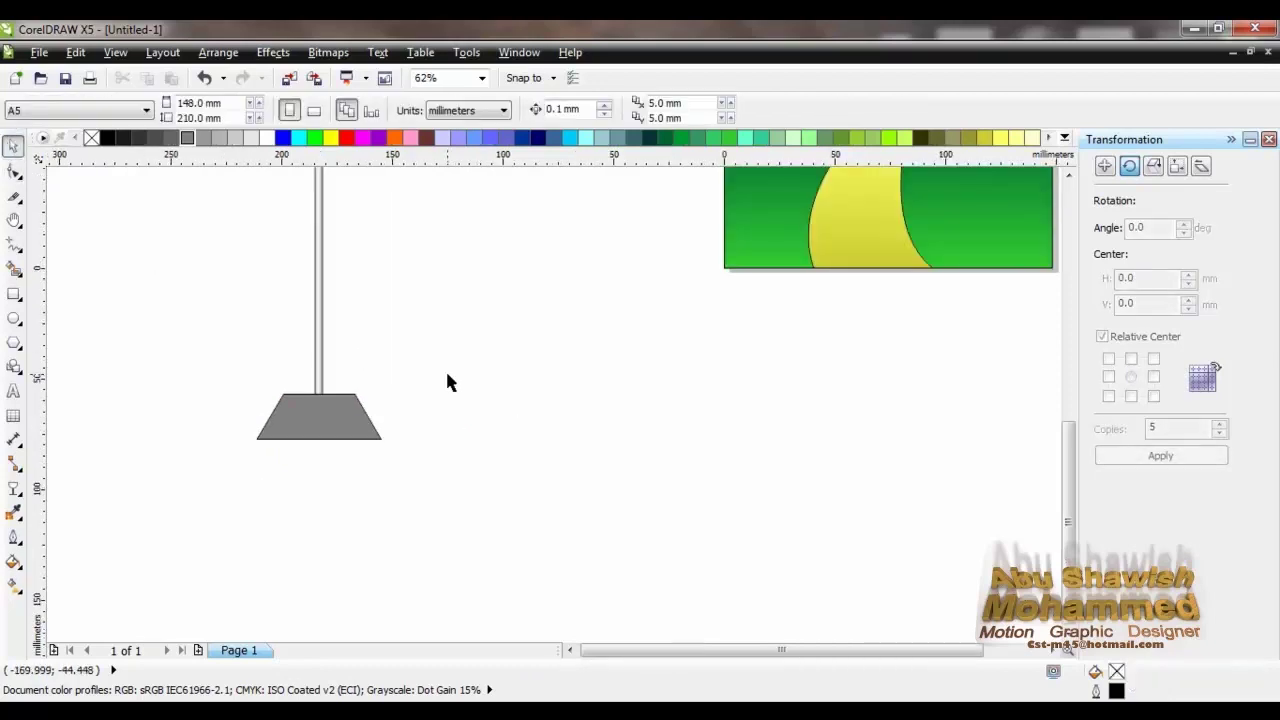
scroll(1066, 176, "up", 5)
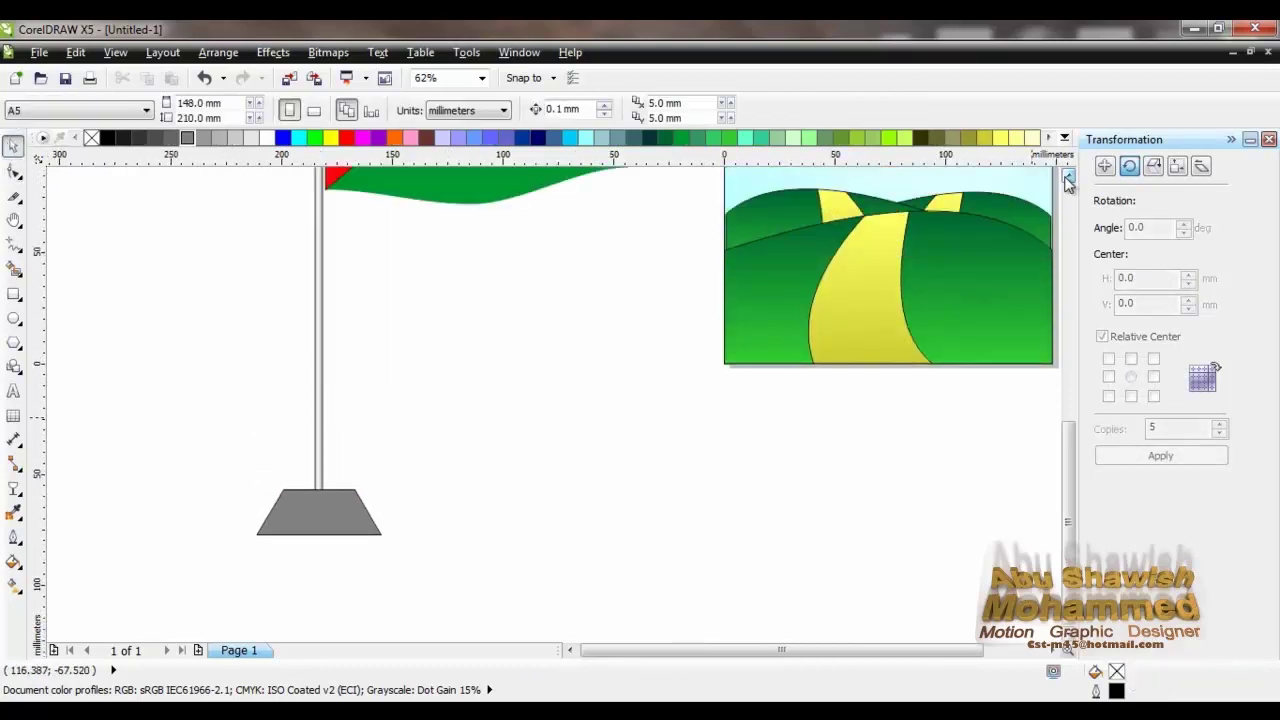
key("F3")
left_click_drag(180, 277, 497, 613)
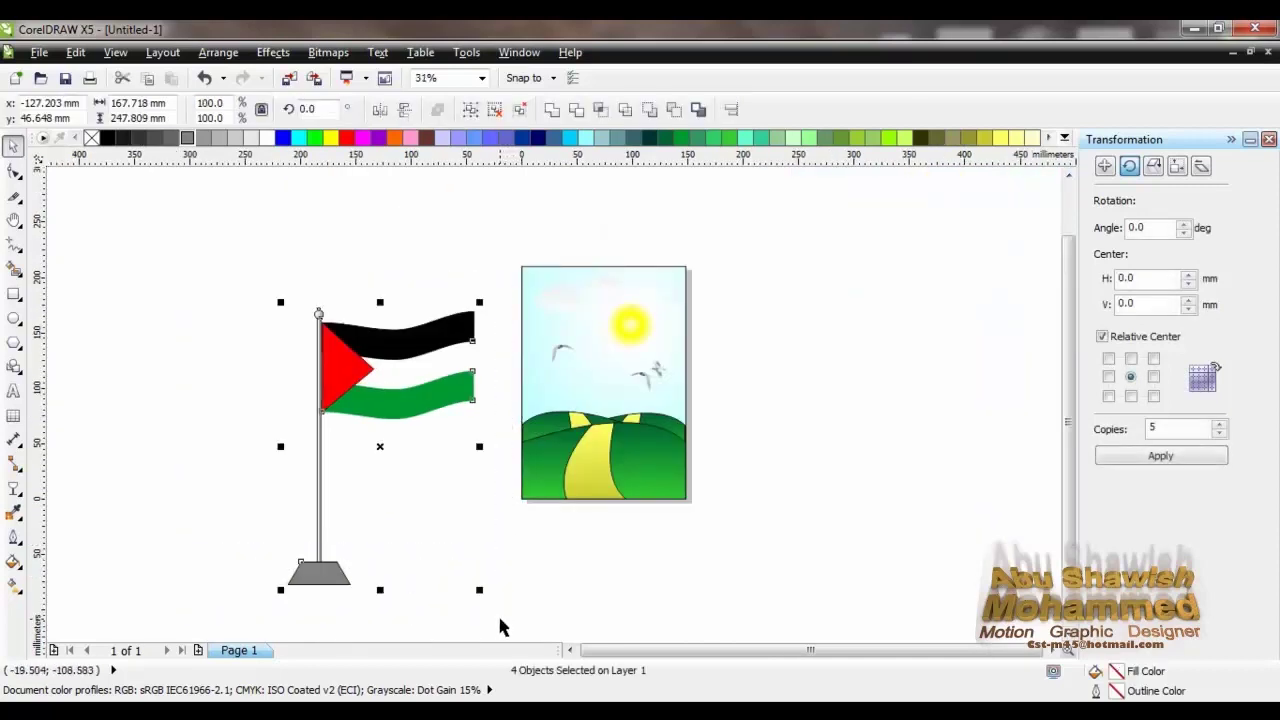
left_click(470, 109)
Scale the flag group to about 48.7% and place it on the landscape, with its base on the front hill left of the road.
left_click_drag(482, 593, 434, 522)
left_click_drag(389, 423, 589, 378)
scroll(589, 378, "up", 1)
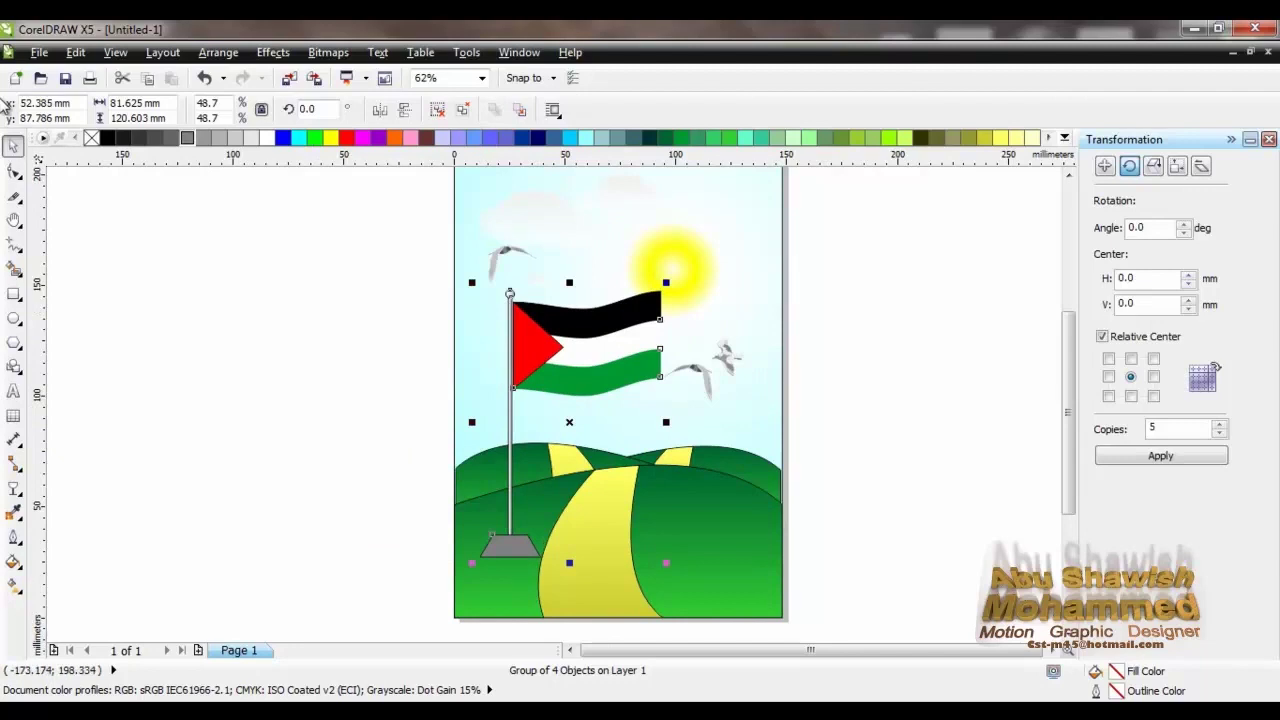
Add a drop shadow to the flag group using the Perspective Top Right preset.
left_click(17, 490)
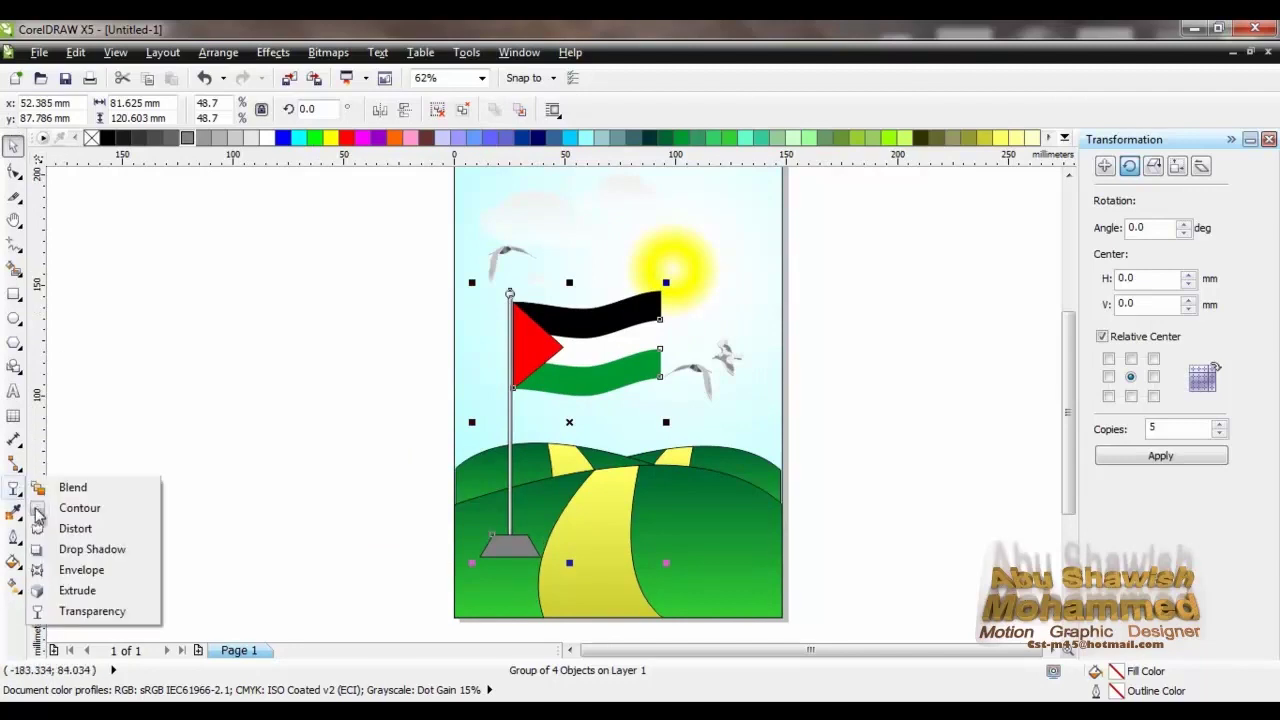
left_click(60, 546)
left_click(72, 111)
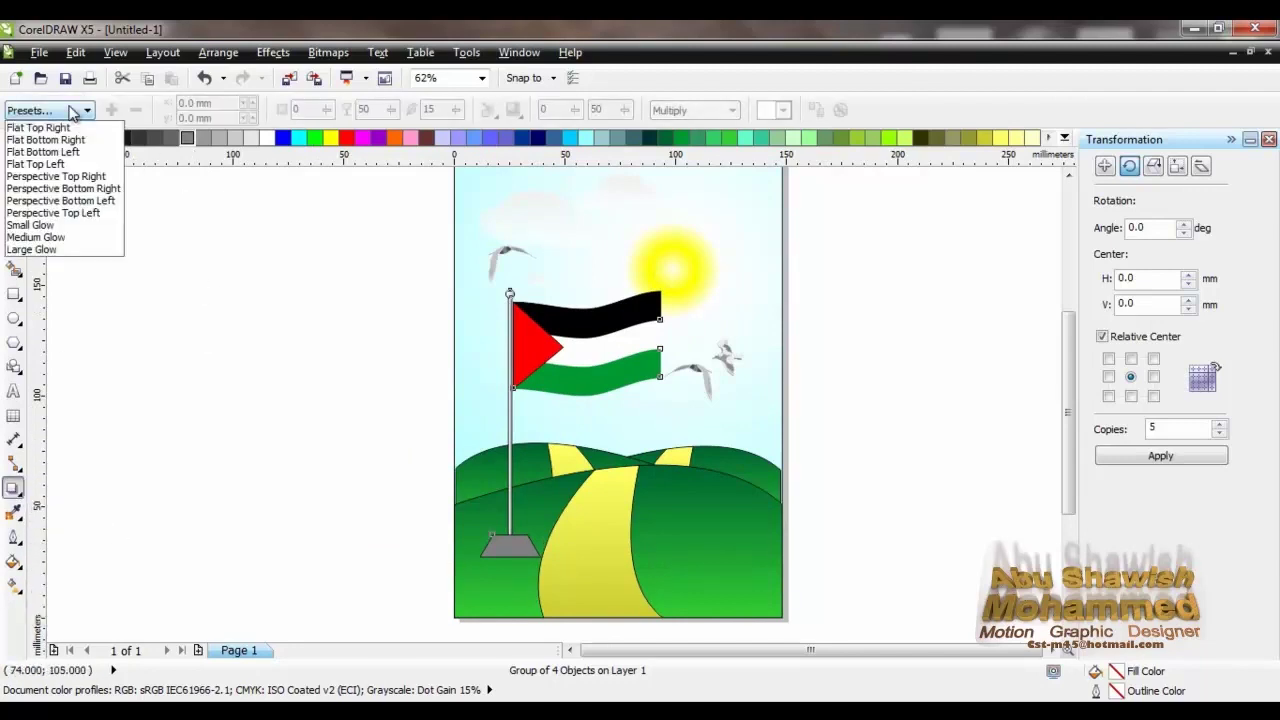
left_click(52, 178)
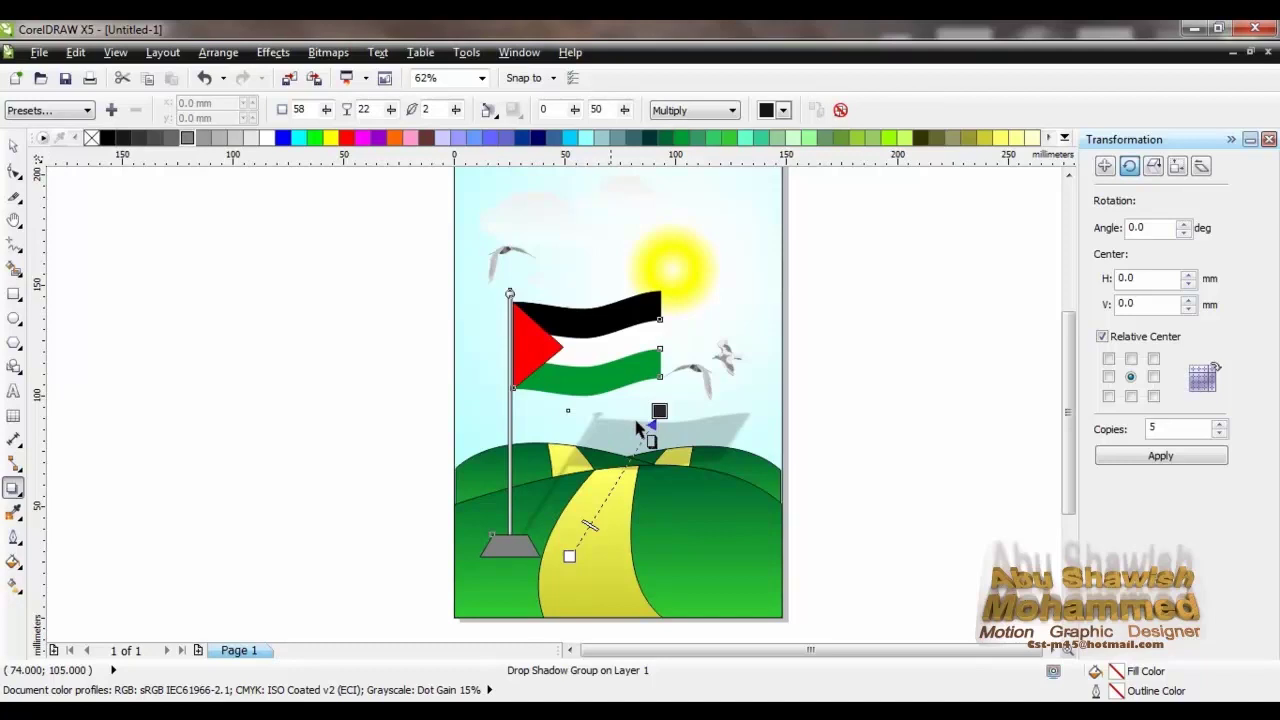
Shorten and redirect the flag group's shadow to an angle of about 125 degrees, so it falls low across the front hill and road.
left_click_drag(655, 411, 519, 457)
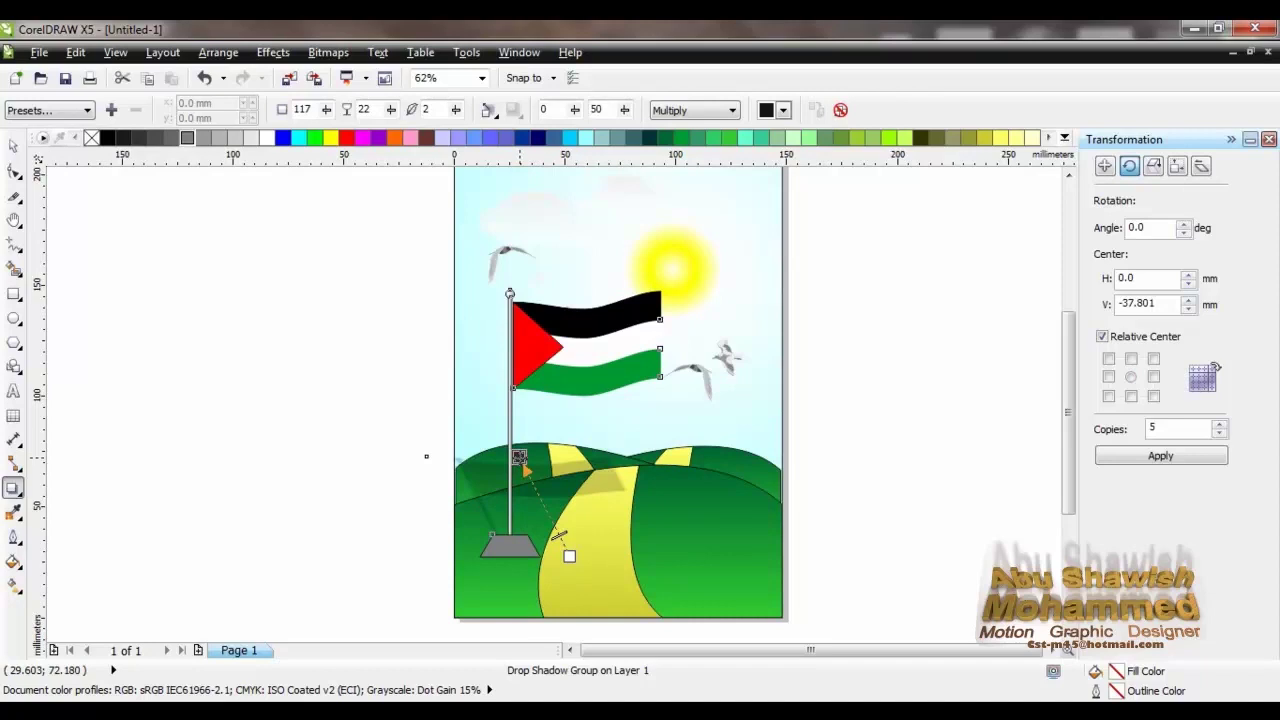
left_click_drag(535, 507, 569, 556)
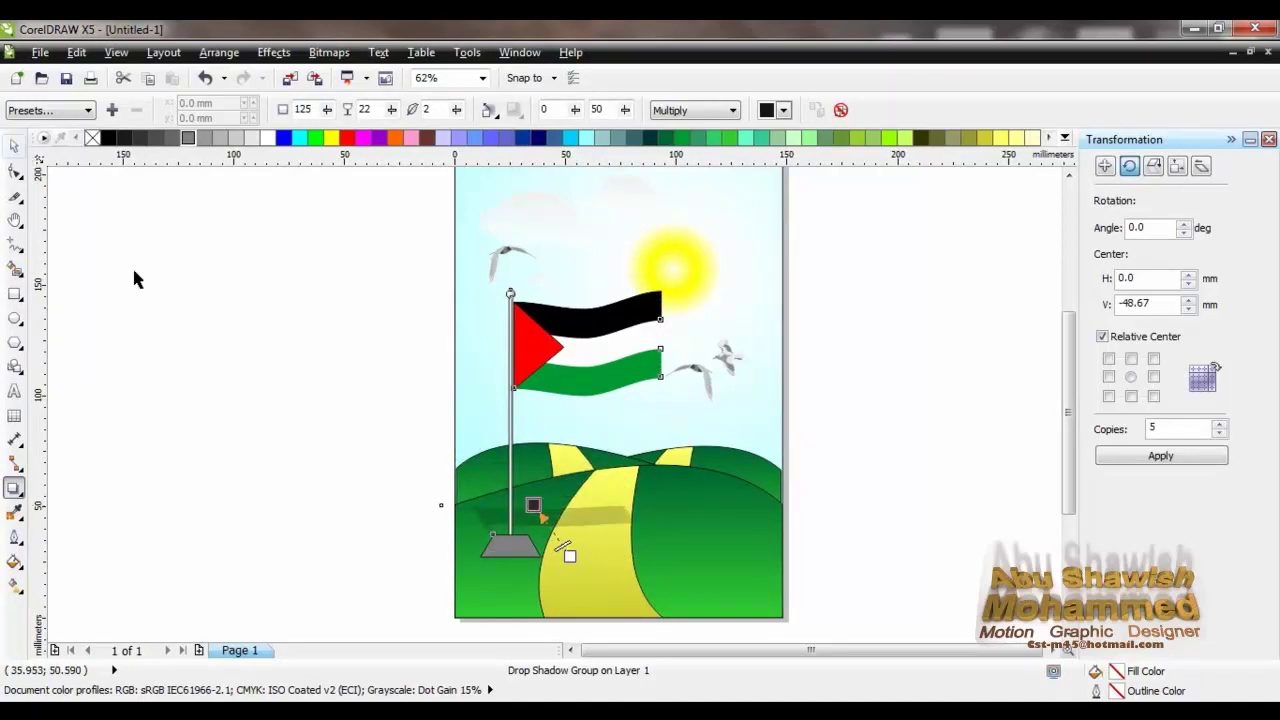
key("space")
key("Escape")
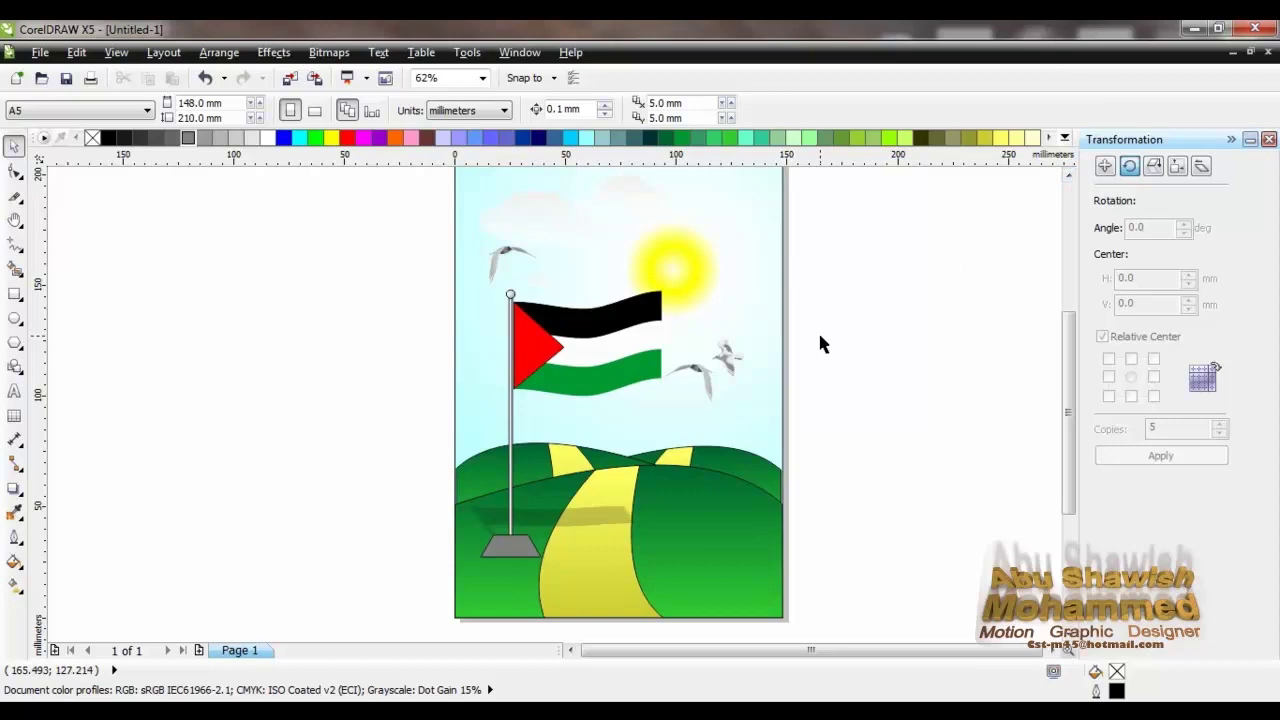
key("shift+F4")
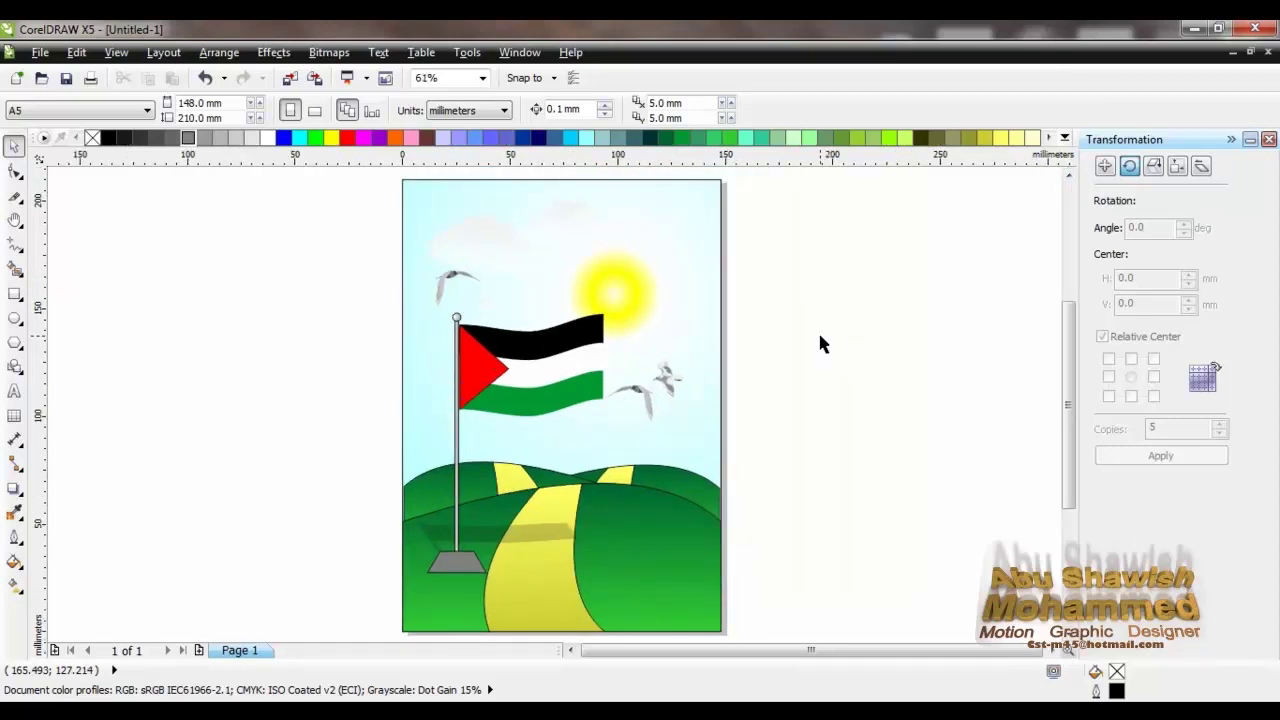